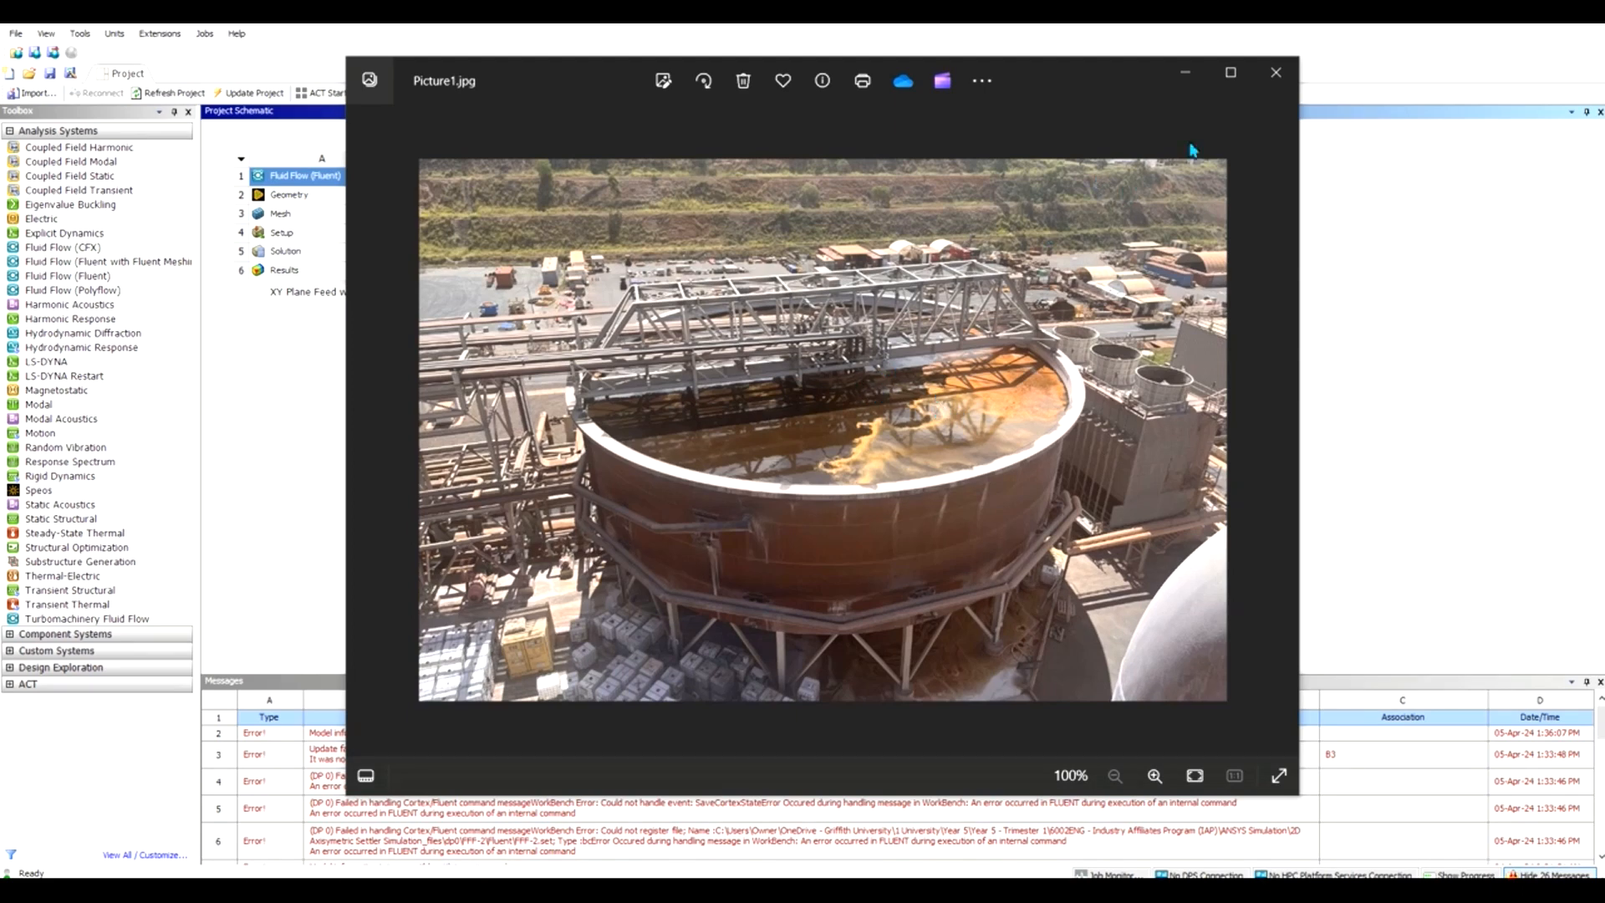
Minimize the Picture1.jpg reference photo to reveal the Workbench project schematic.
click(1185, 73)
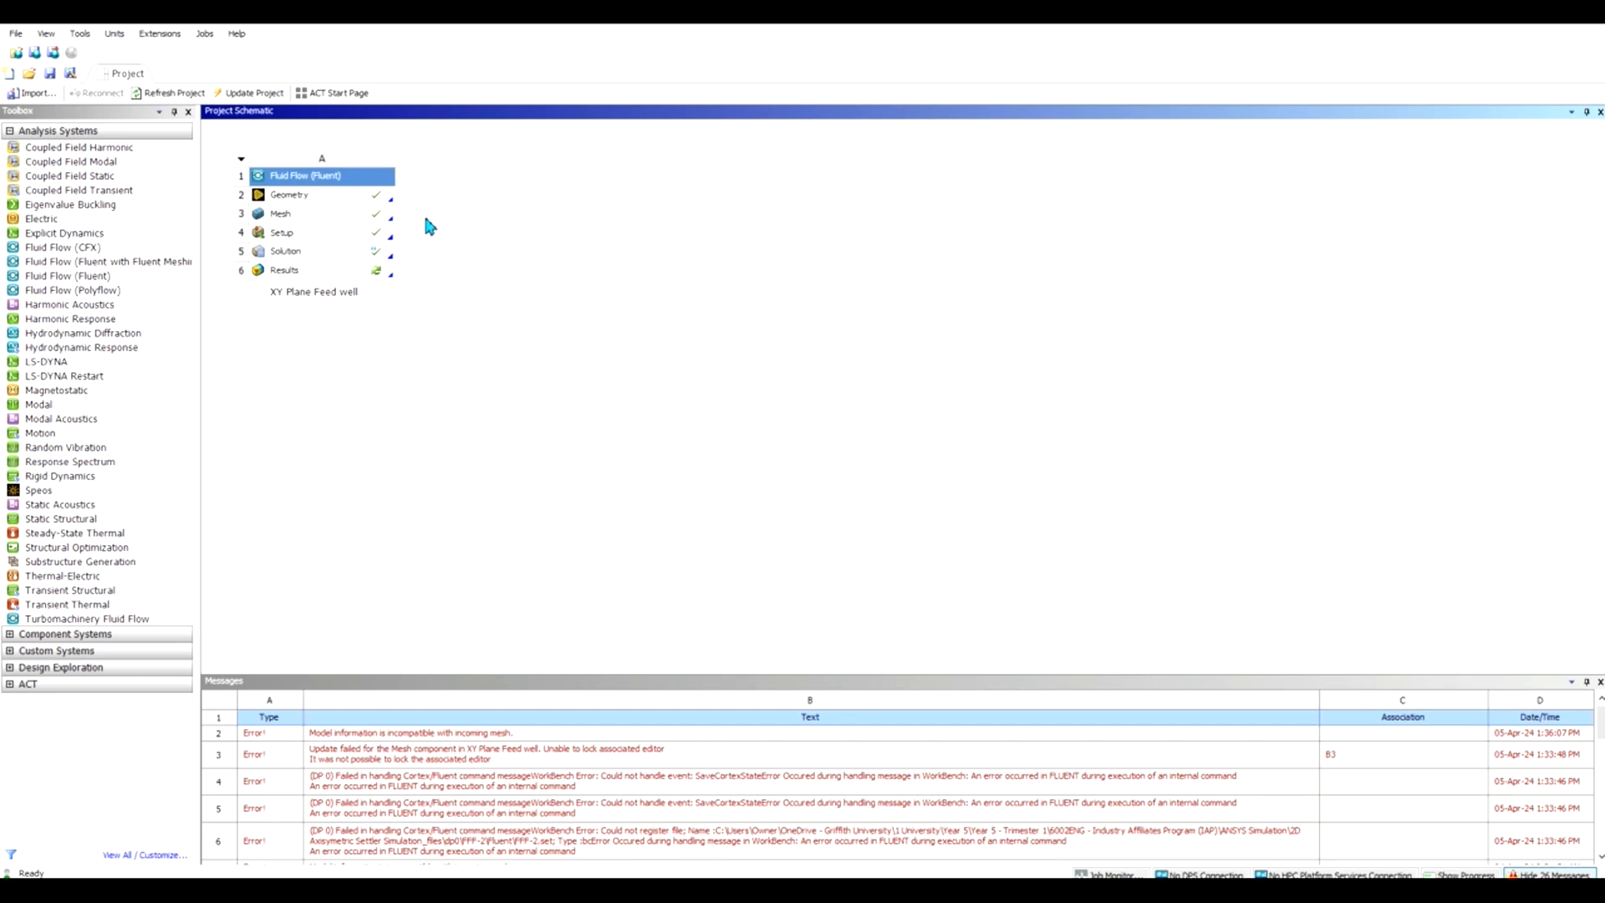
Edit the XY Plane Feed well geometry in DesignModeler from the Geometry cell.
right_click(311, 195)
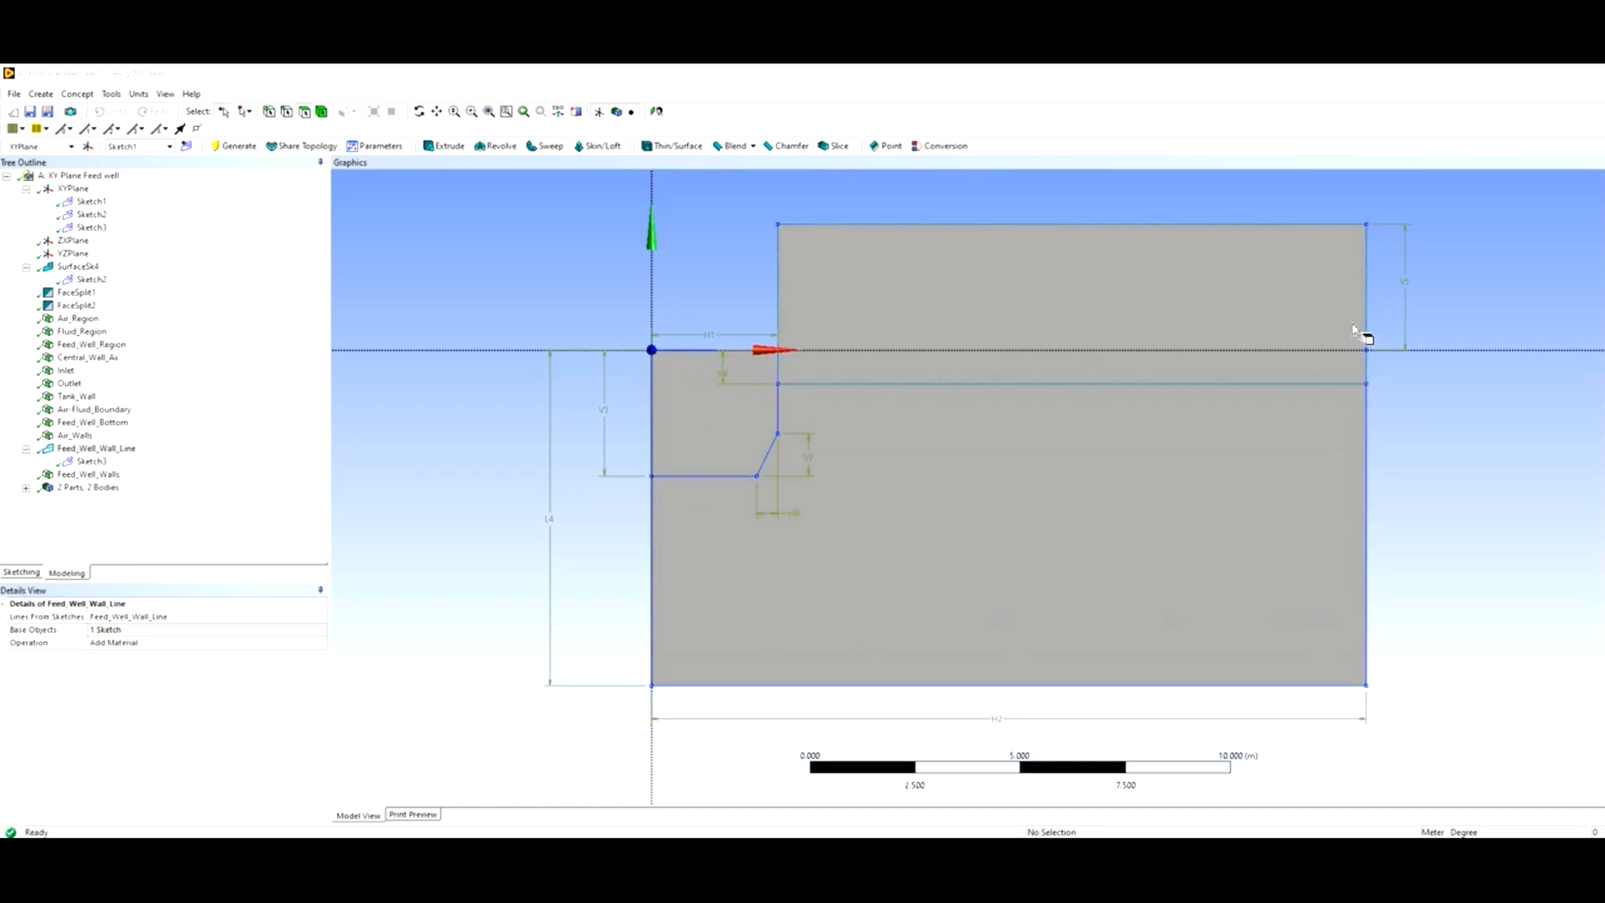
Select Sketch1 to display its dimensions (H2 11 m, L4 8 m), then bring up the Tools menu.
click(84, 190)
click(101, 214)
click(97, 202)
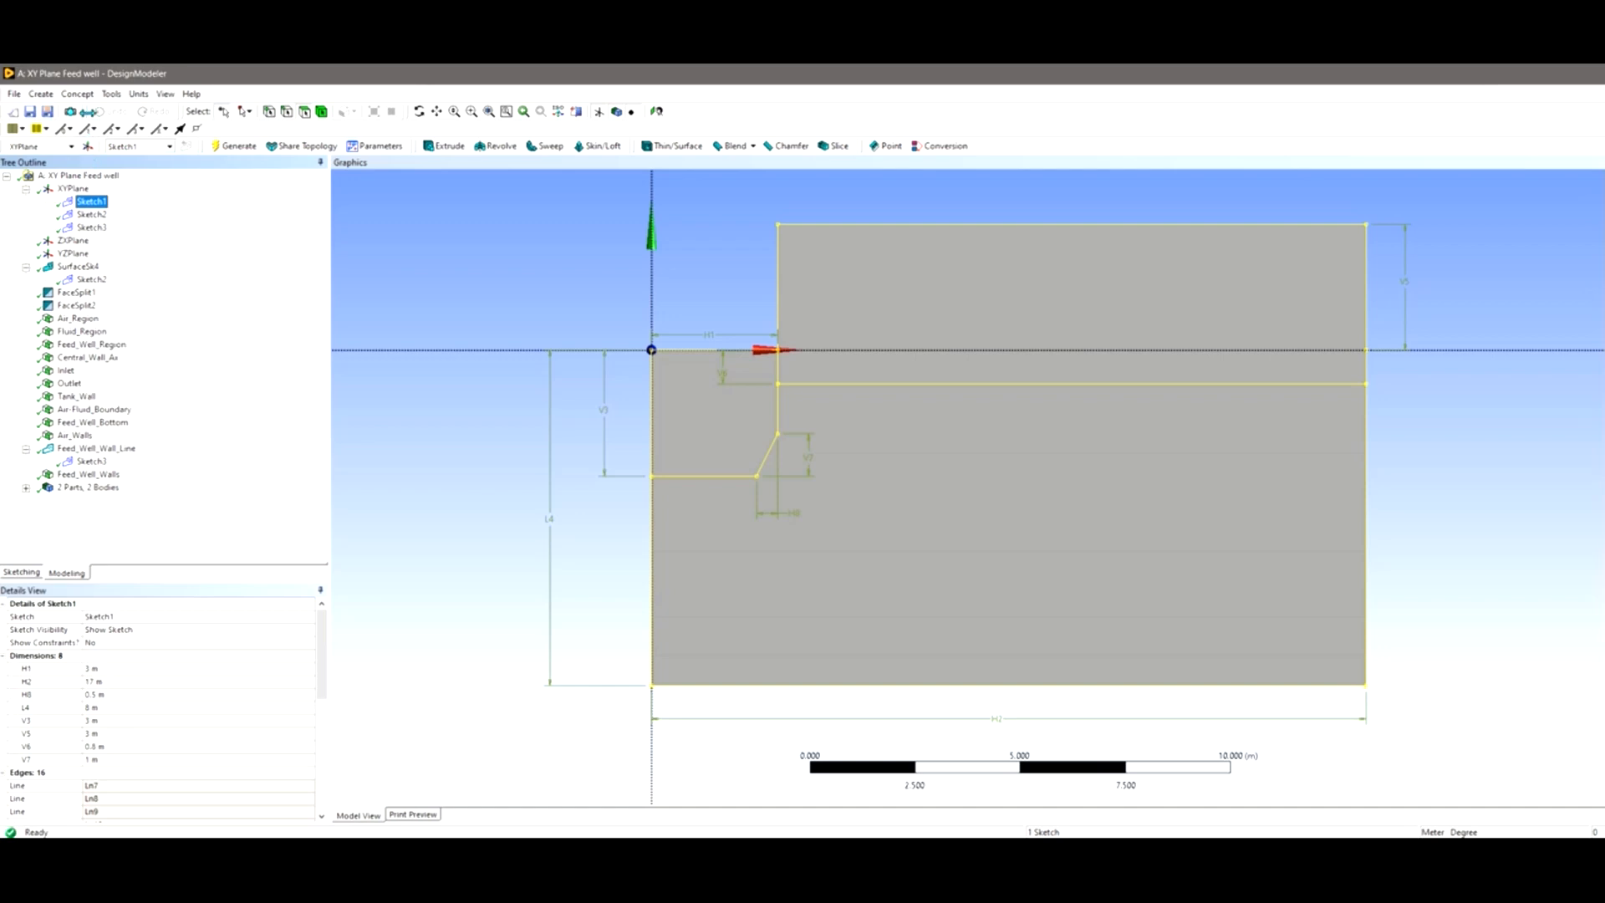
click(111, 94)
mouse_move(77, 95)
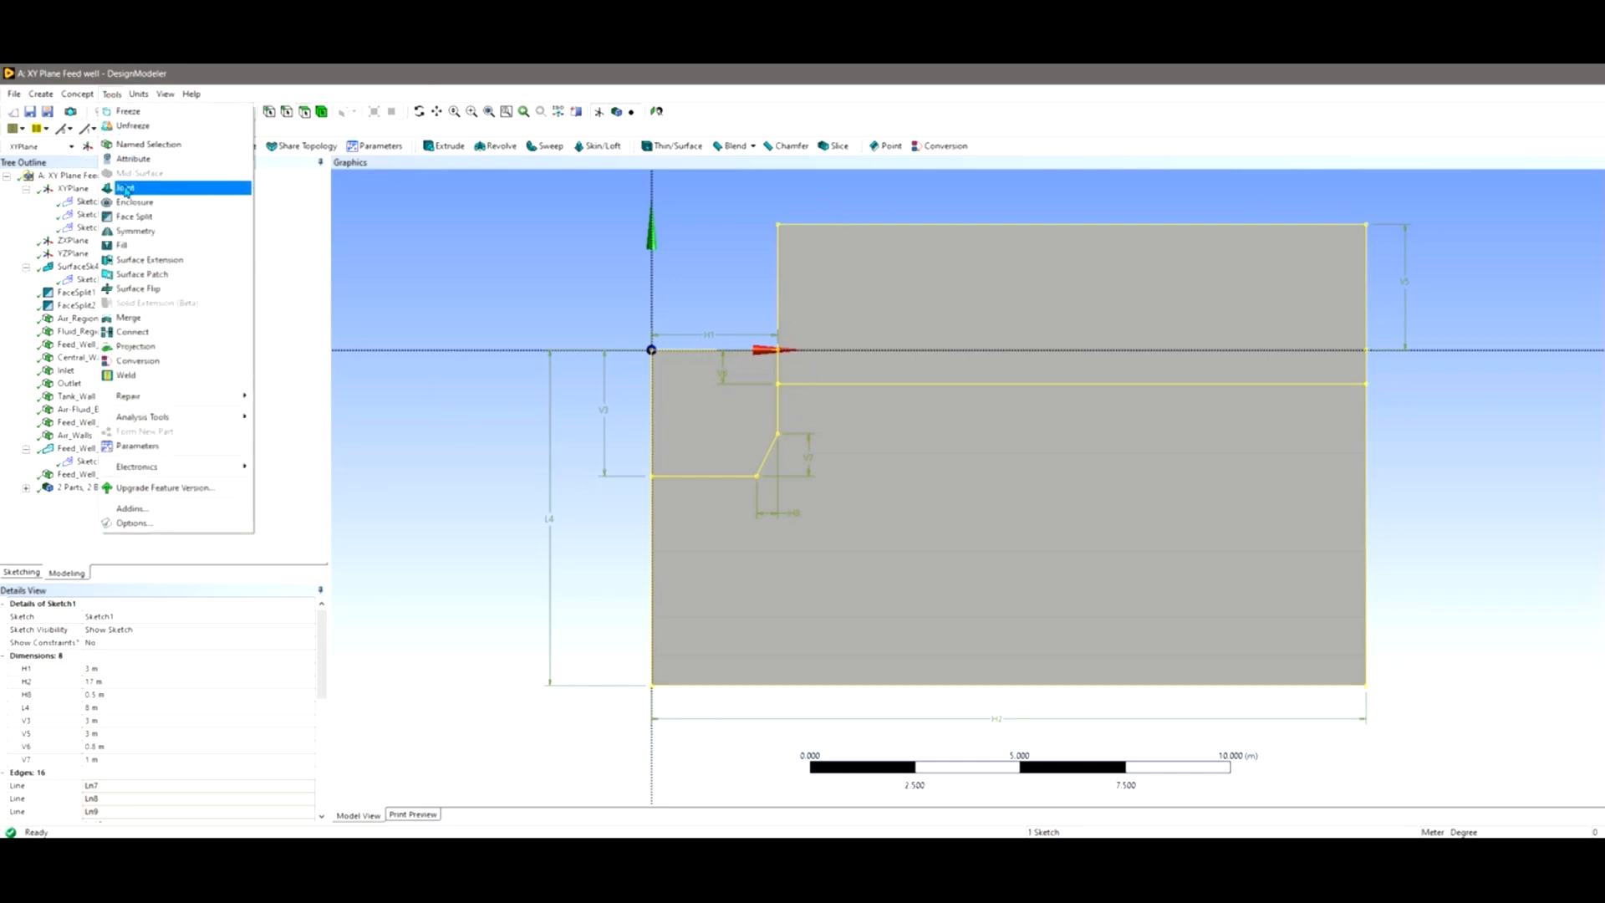
Check the feed well, upper air and lower fluid face areas (8.75, 116.05, 53.2 m²), then clear selection.
click(517, 249)
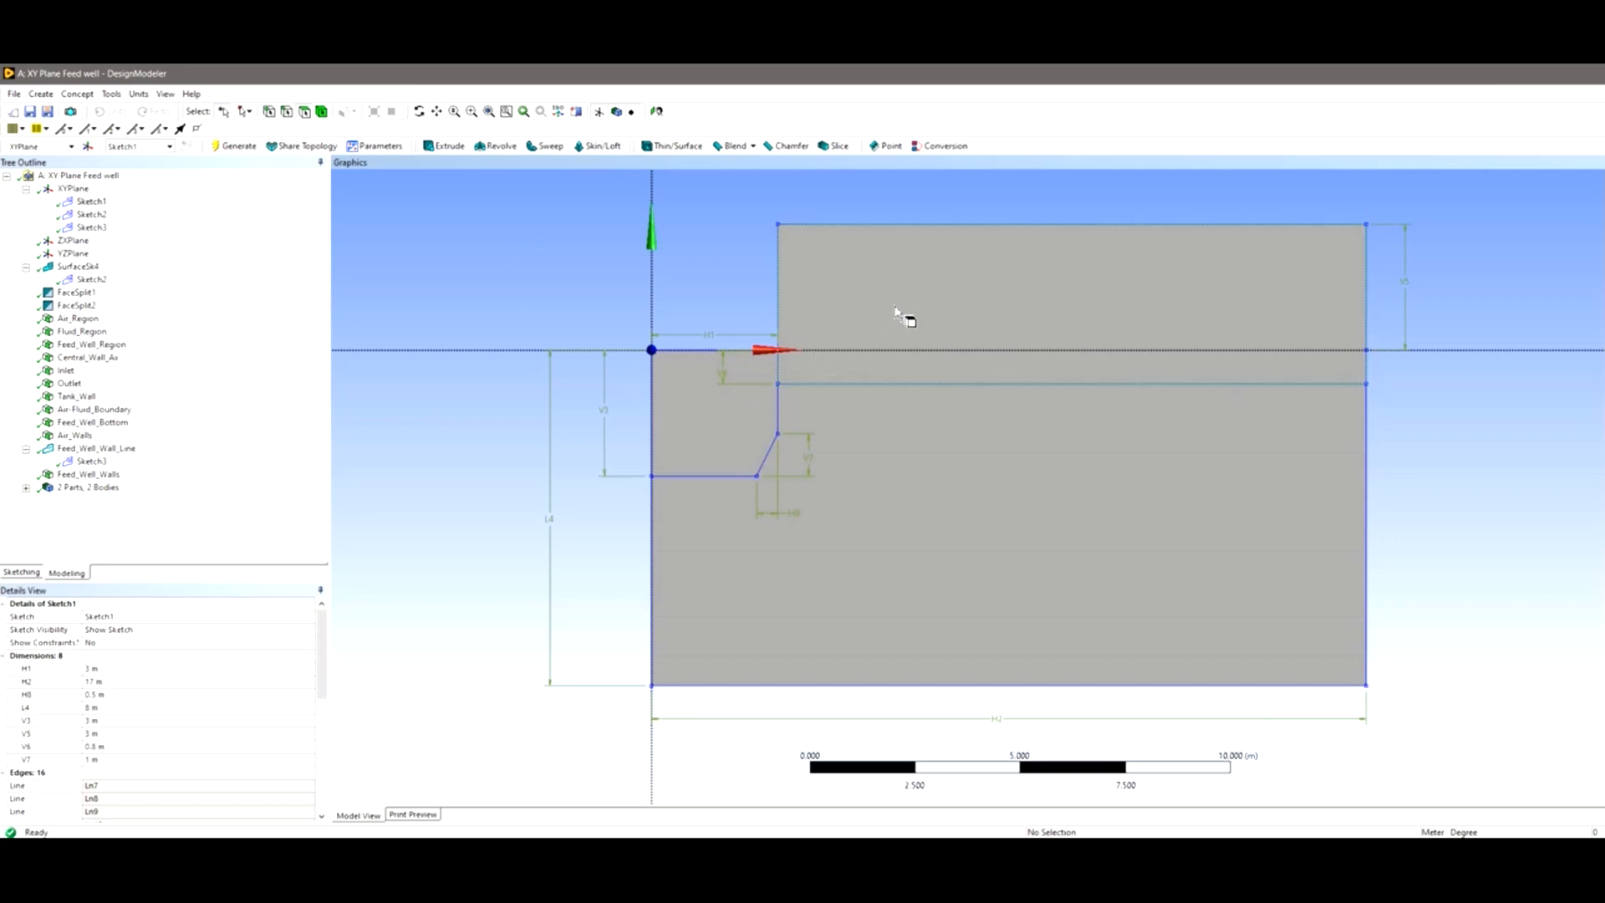
click(727, 428)
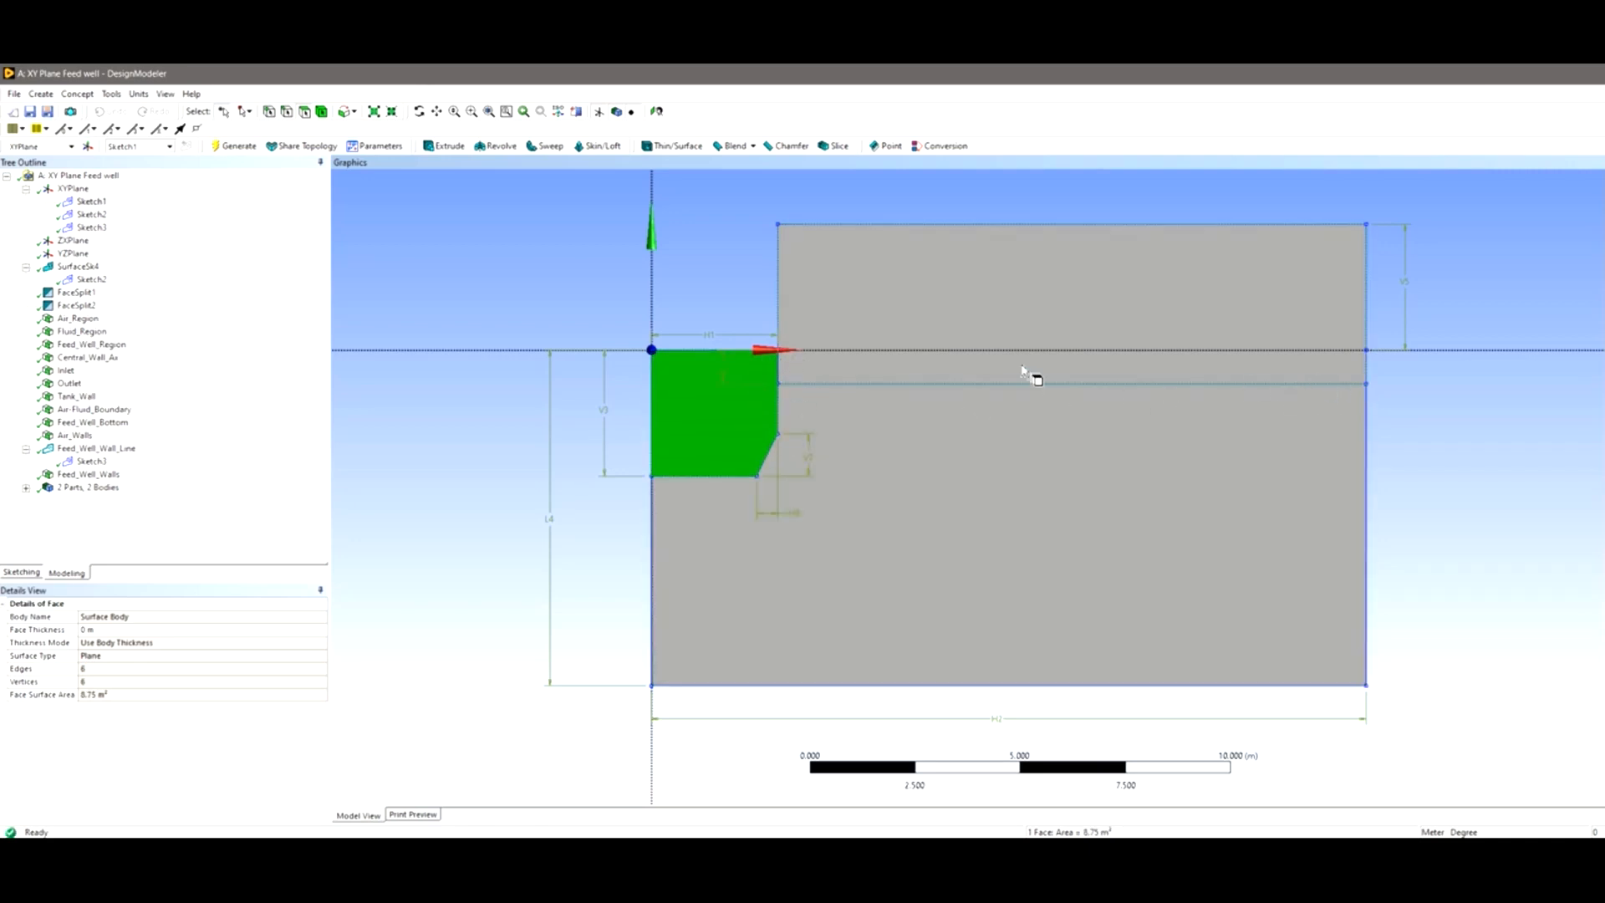
click(945, 341)
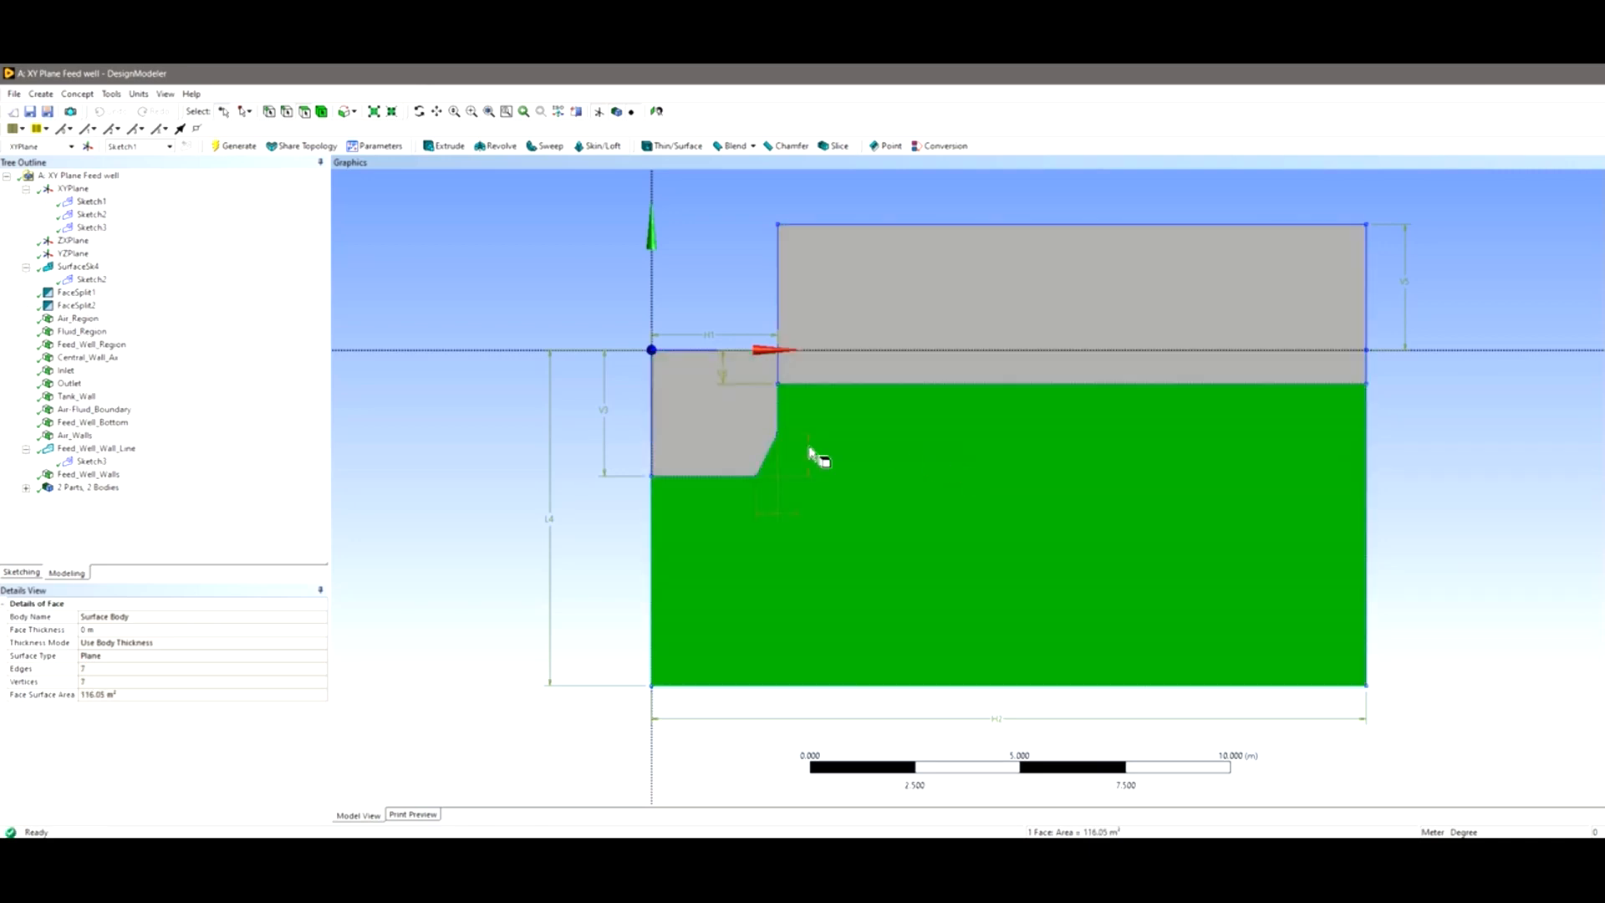
click(875, 431)
click(911, 317)
right_click(947, 279)
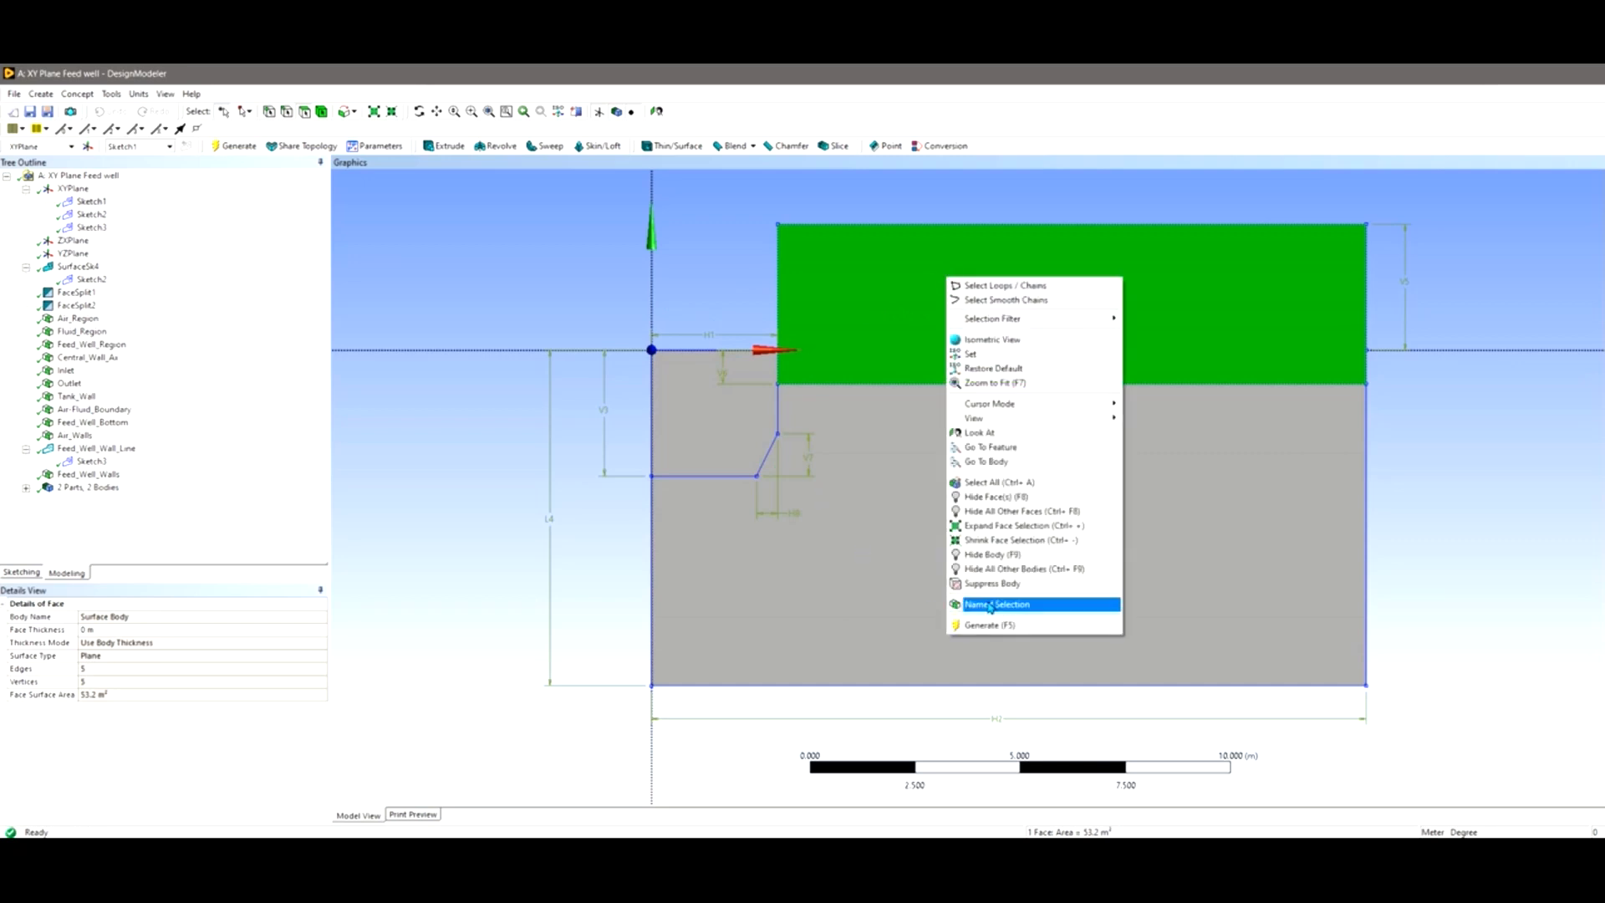
click(708, 278)
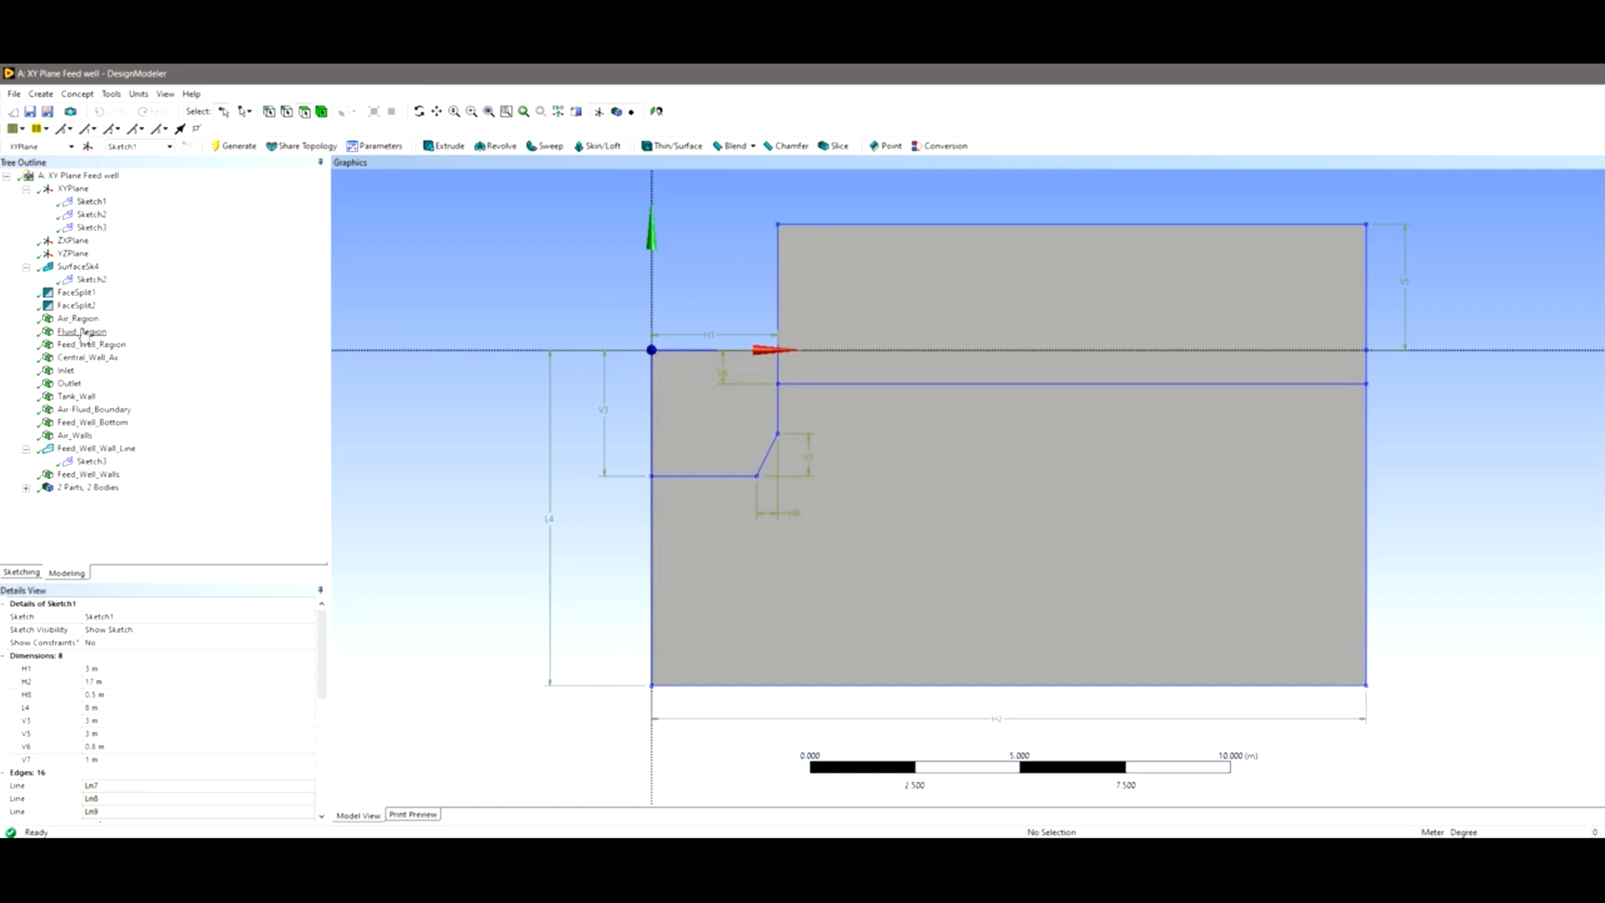
Step through Air_Region, Fluid_Region, Feed_Well_Region and the edge selections from Central_Wall_Ax to Feed_Well_Walls.
click(79, 320)
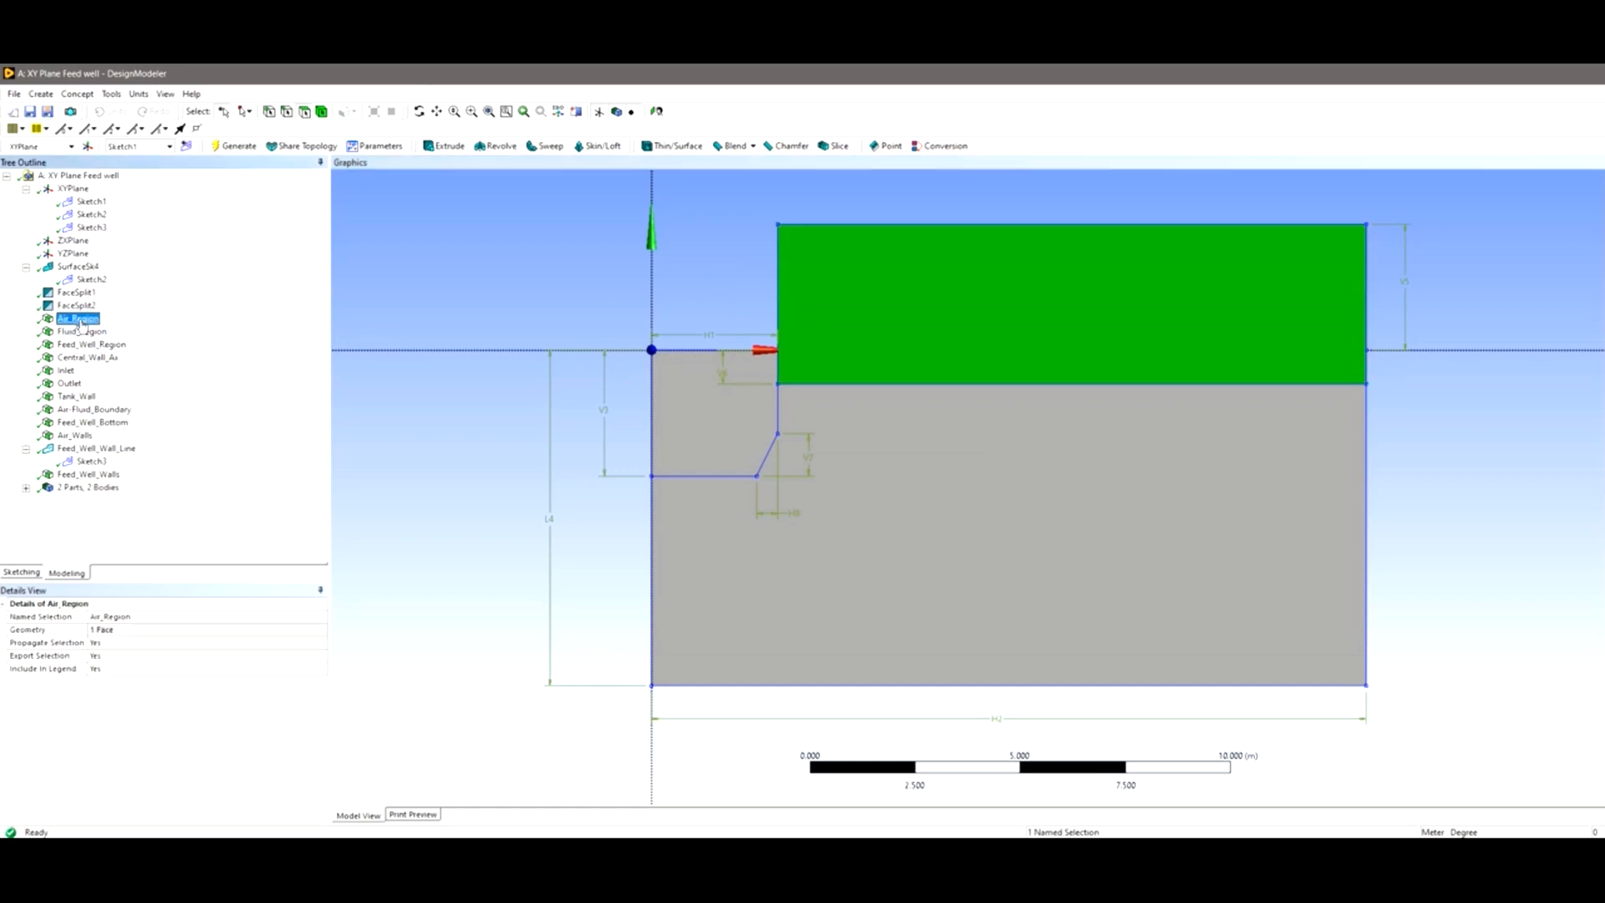
click(84, 332)
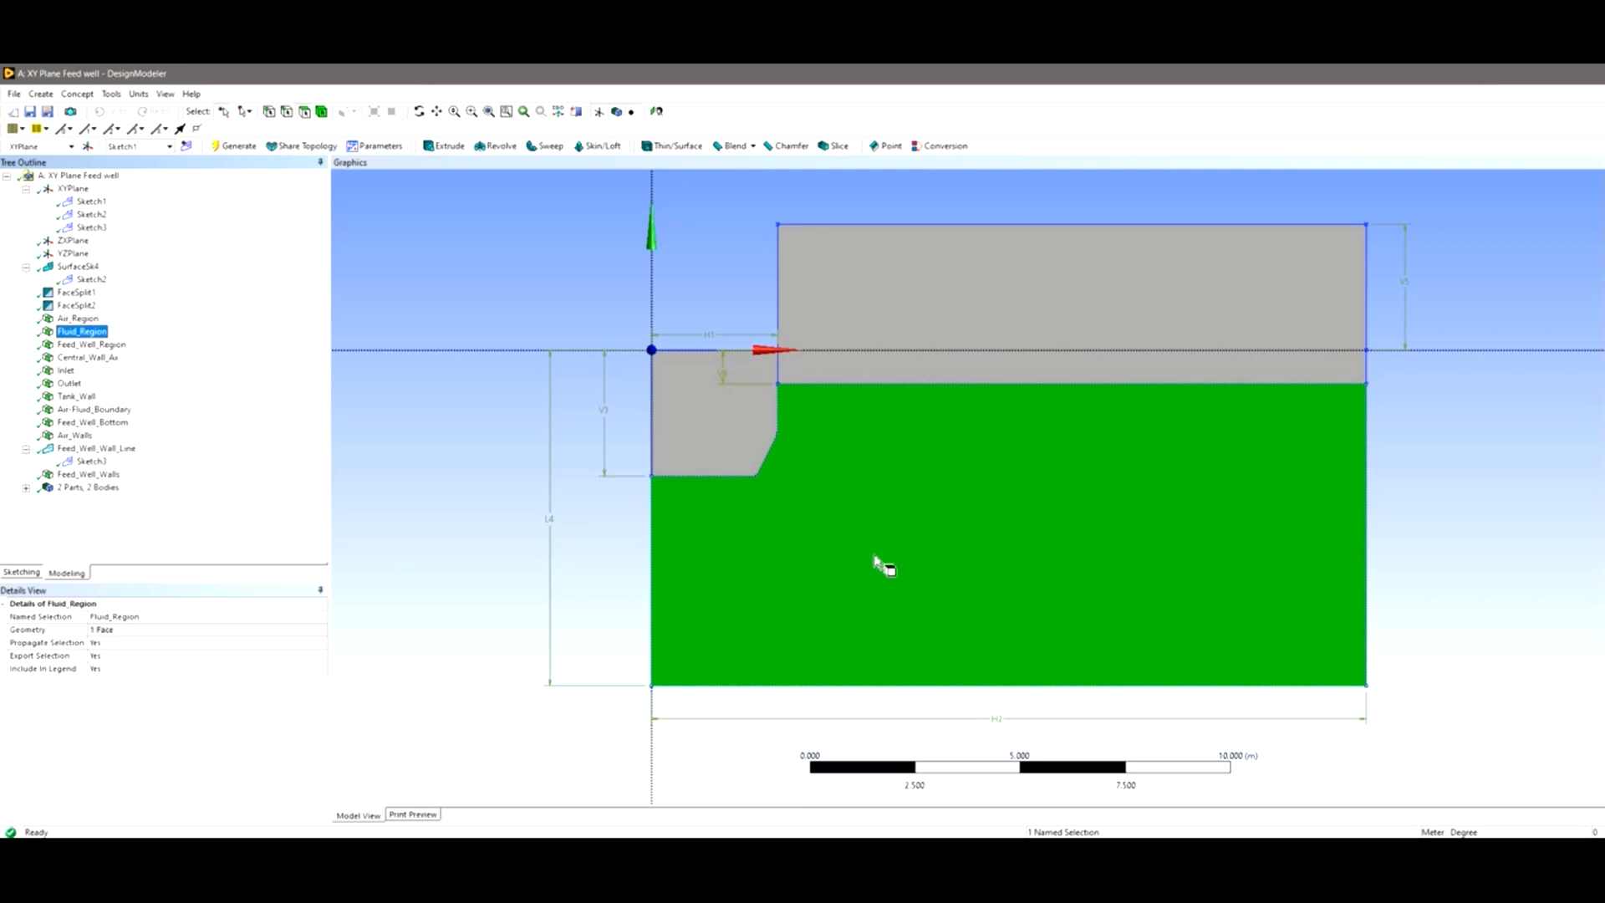
click(92, 345)
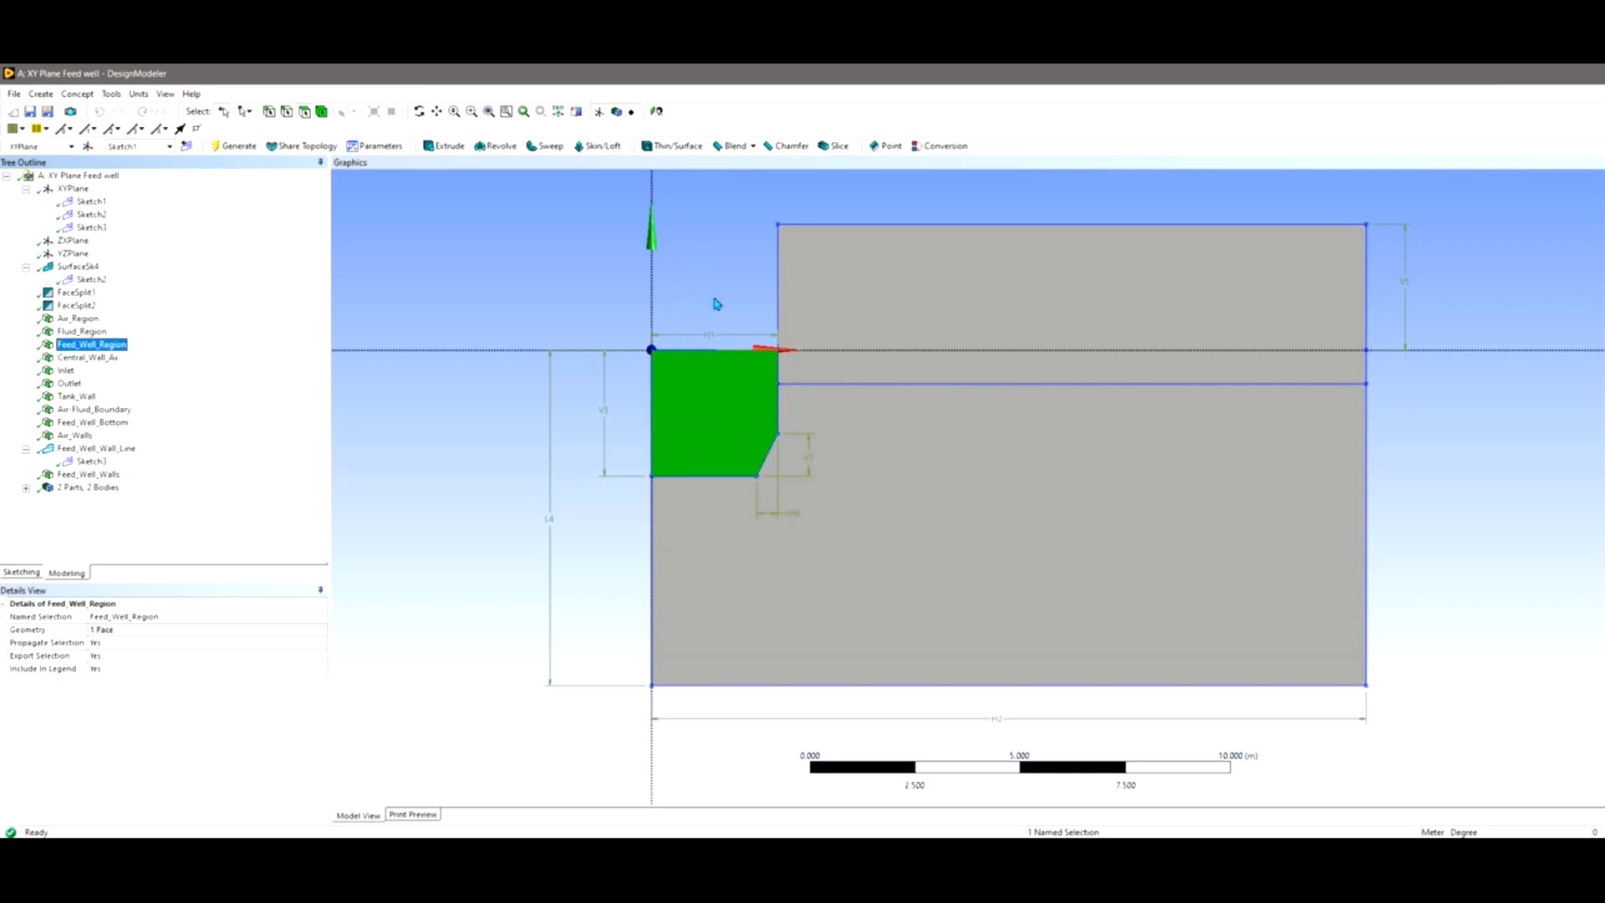
click(101, 359)
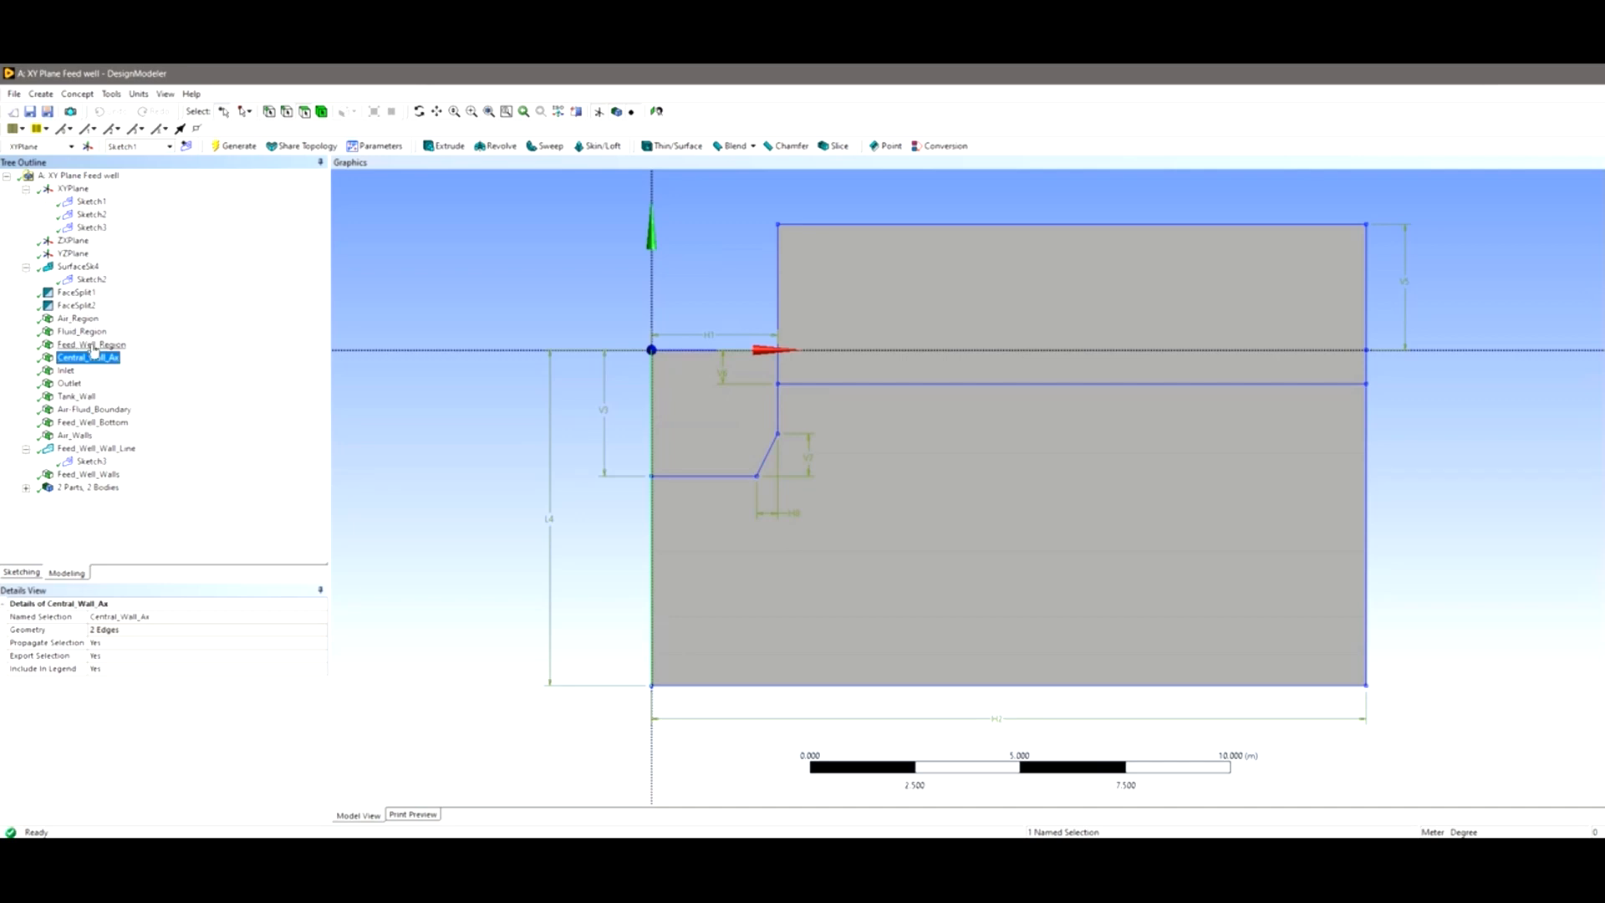
click(66, 370)
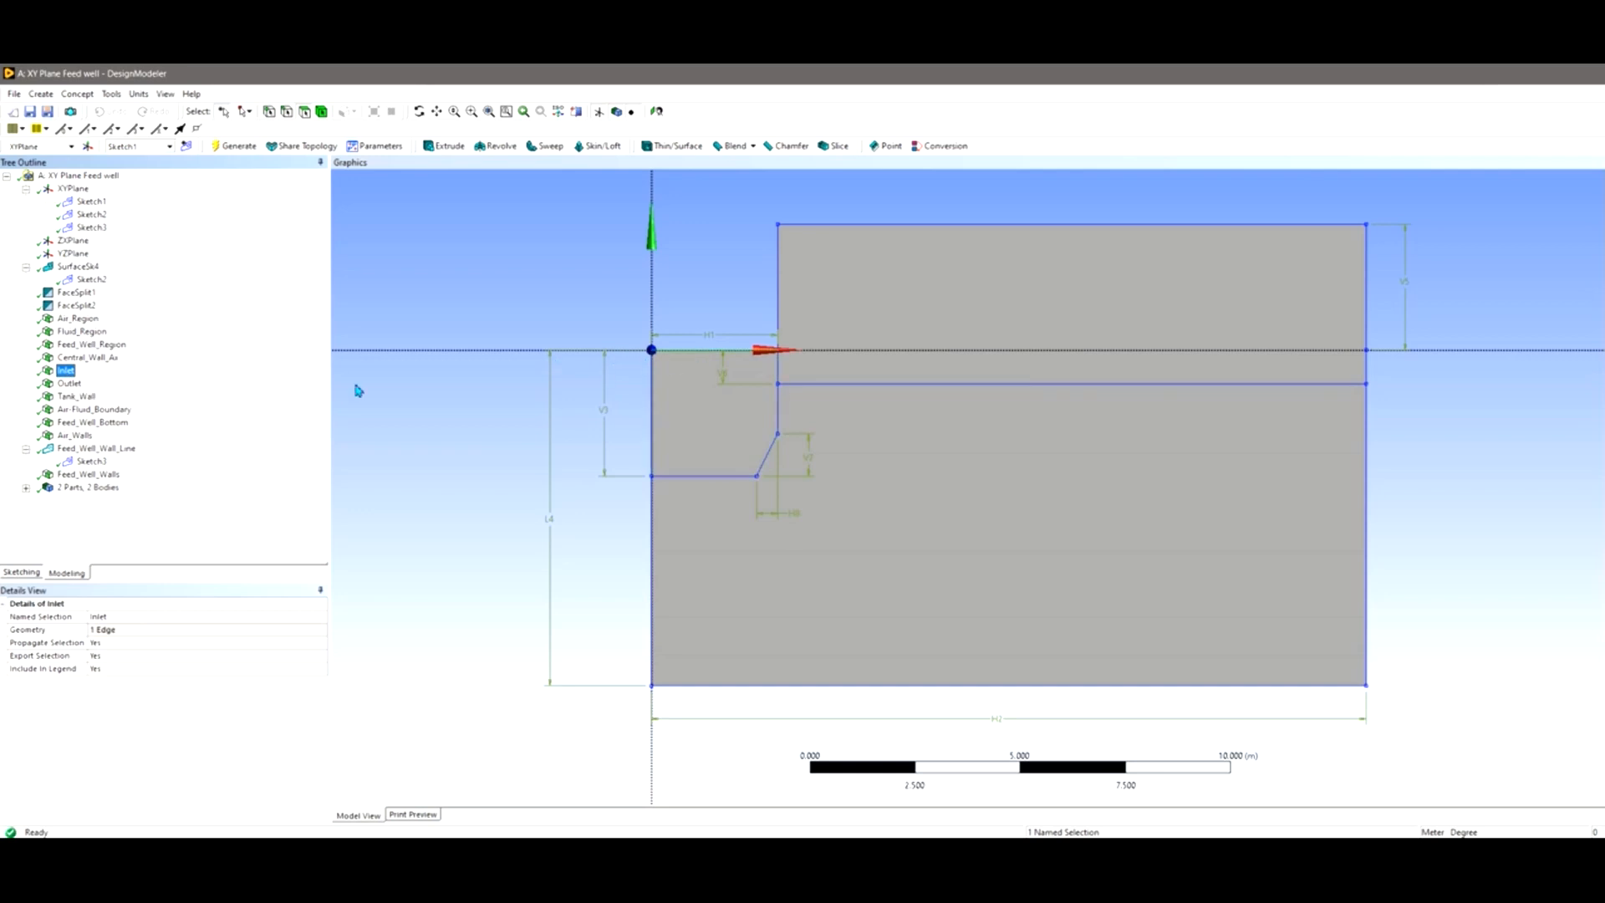
click(67, 386)
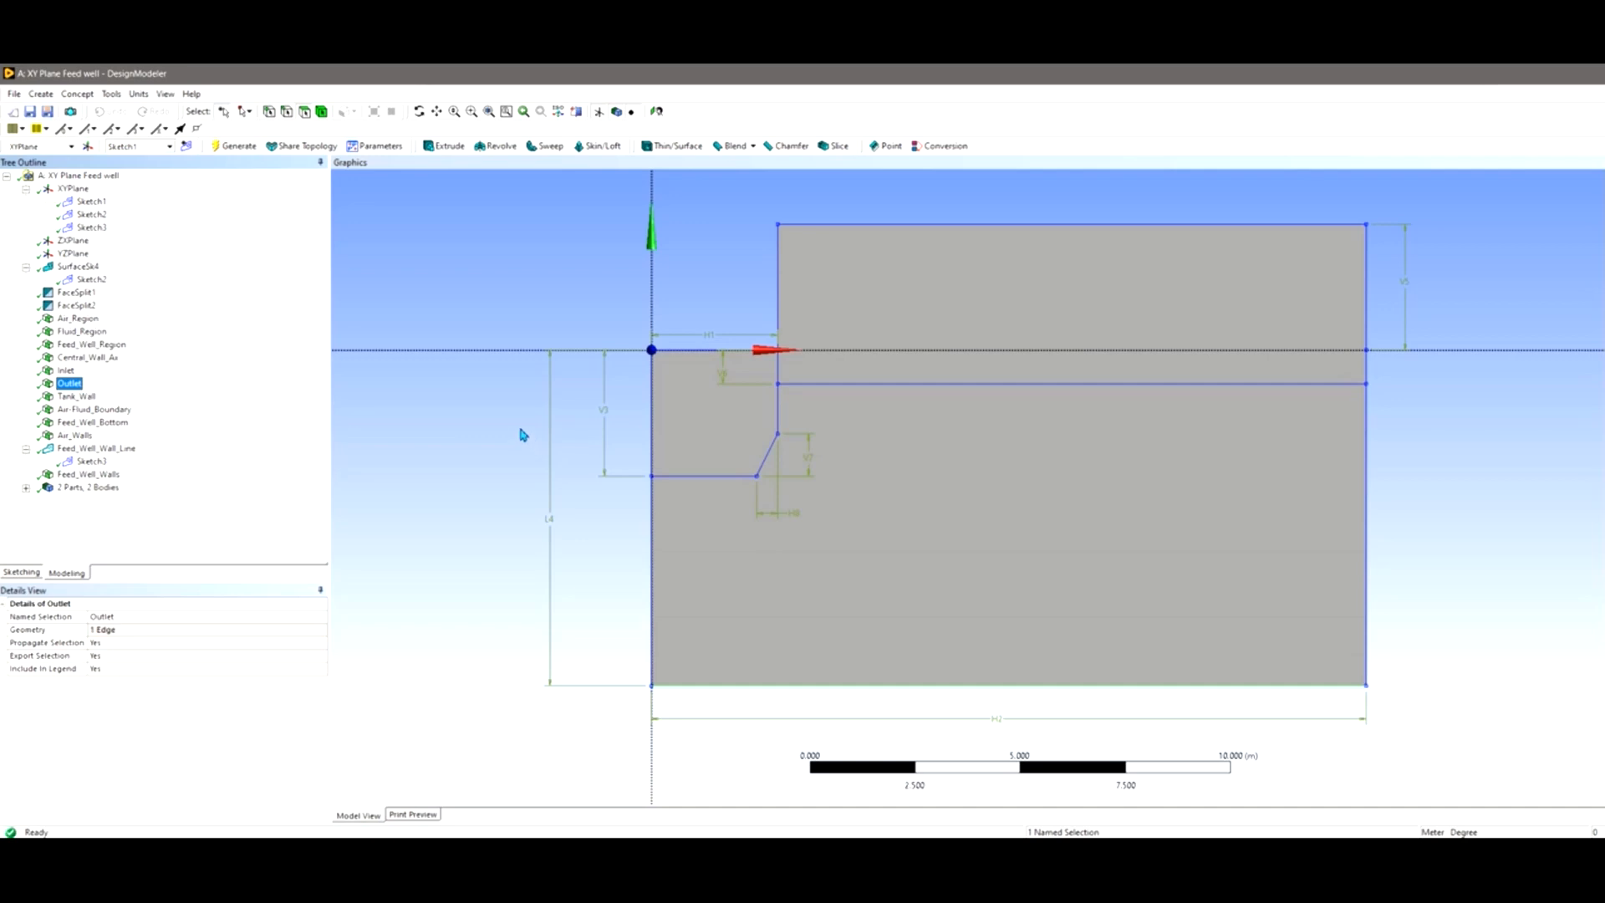
click(84, 397)
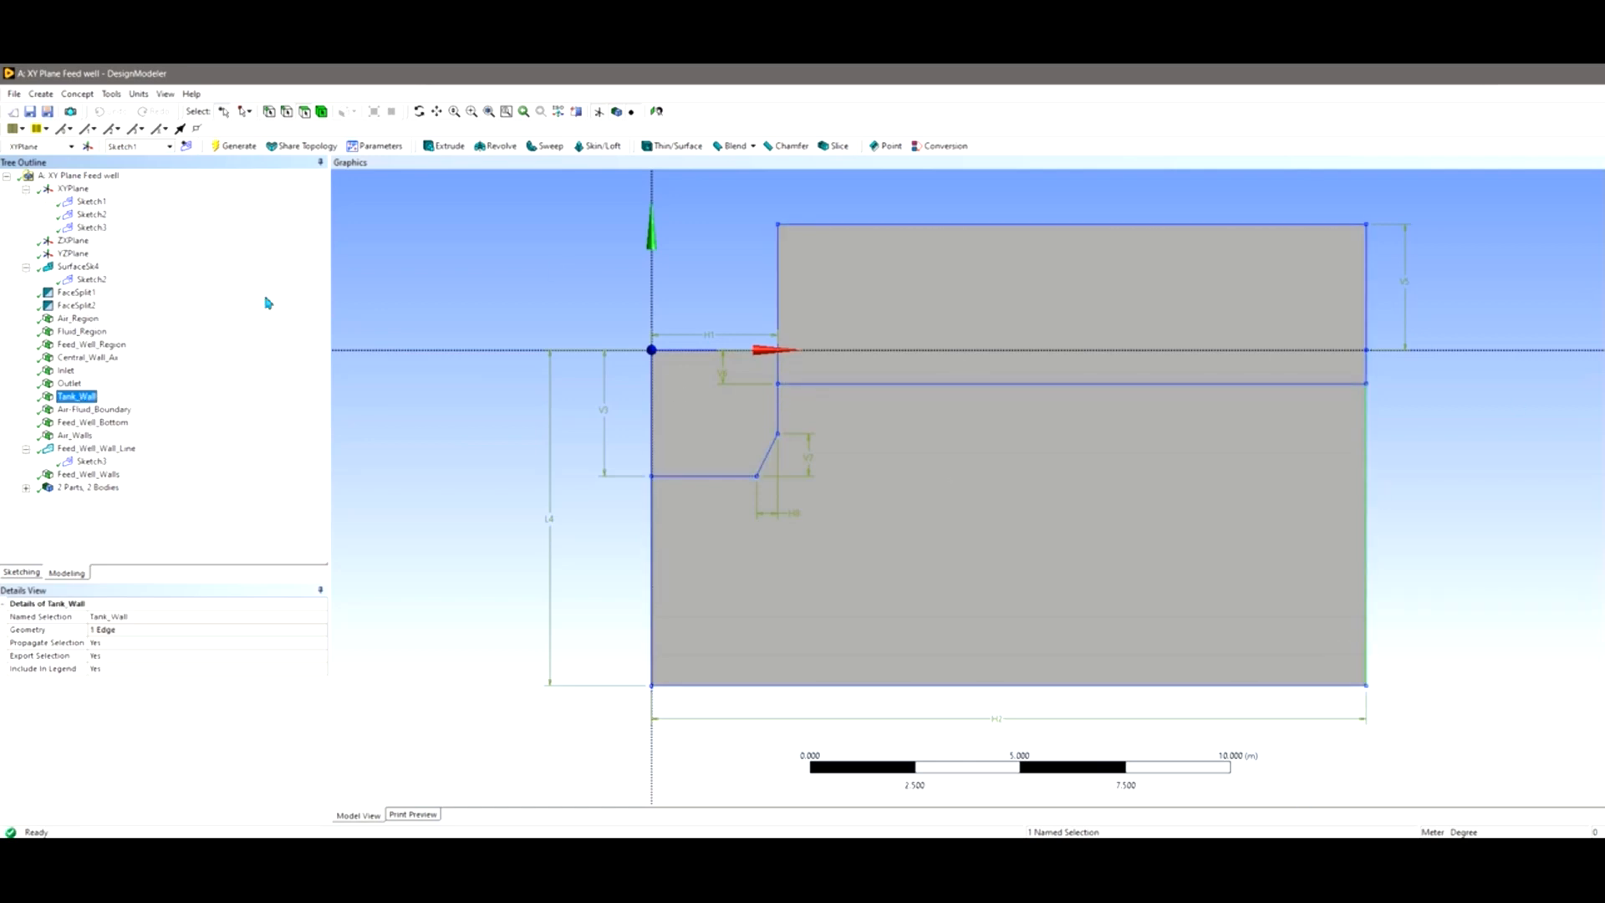
click(93, 410)
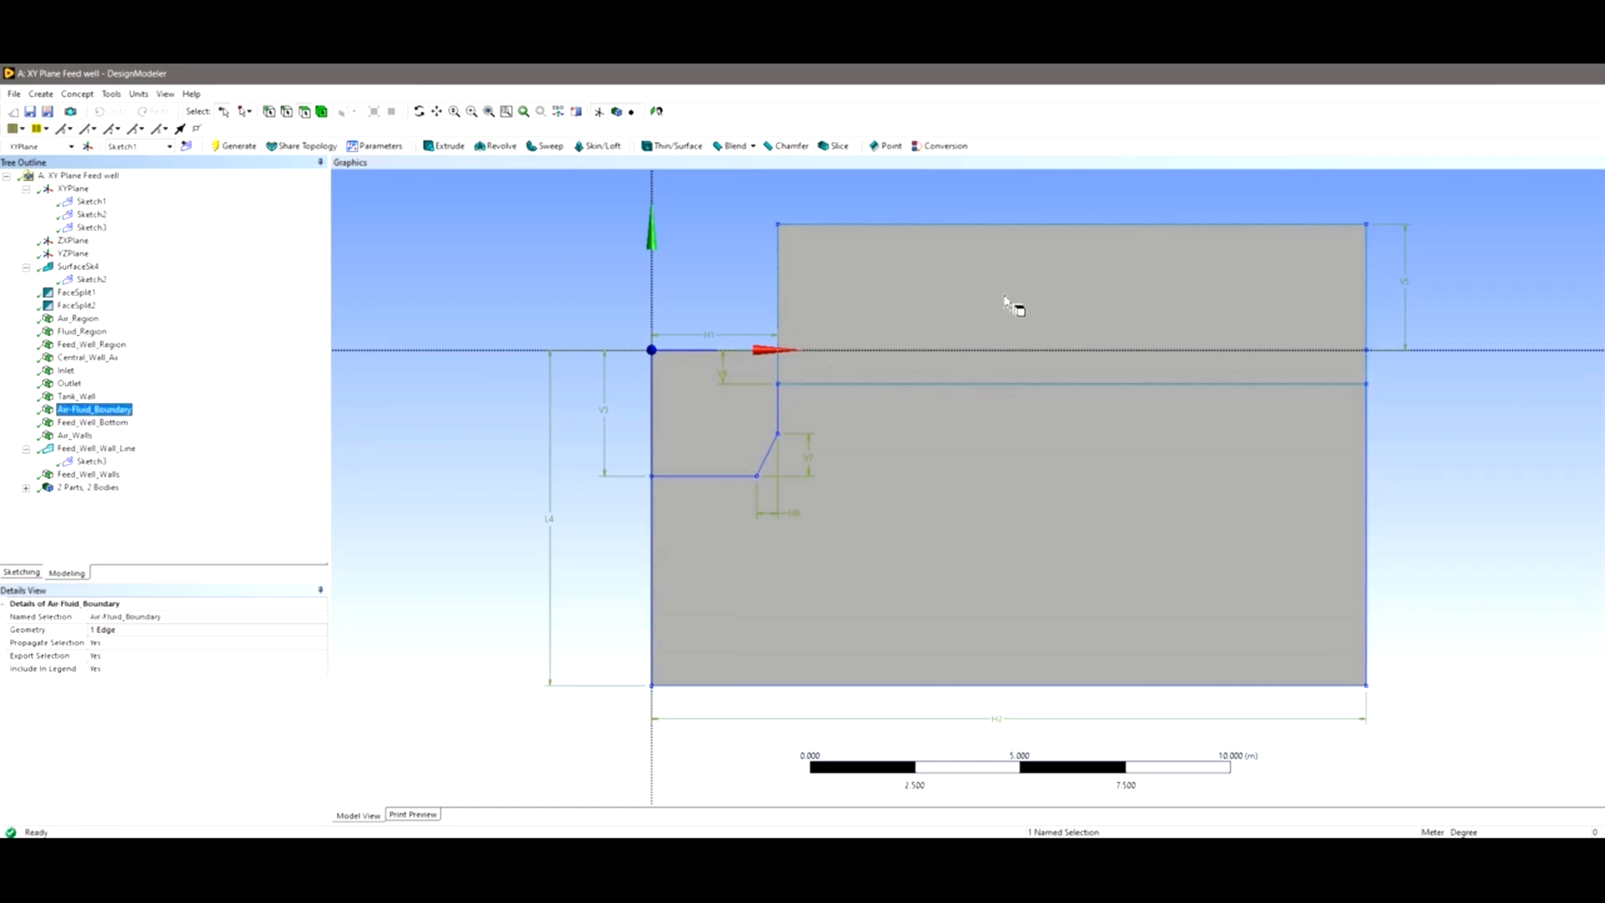
click(91, 422)
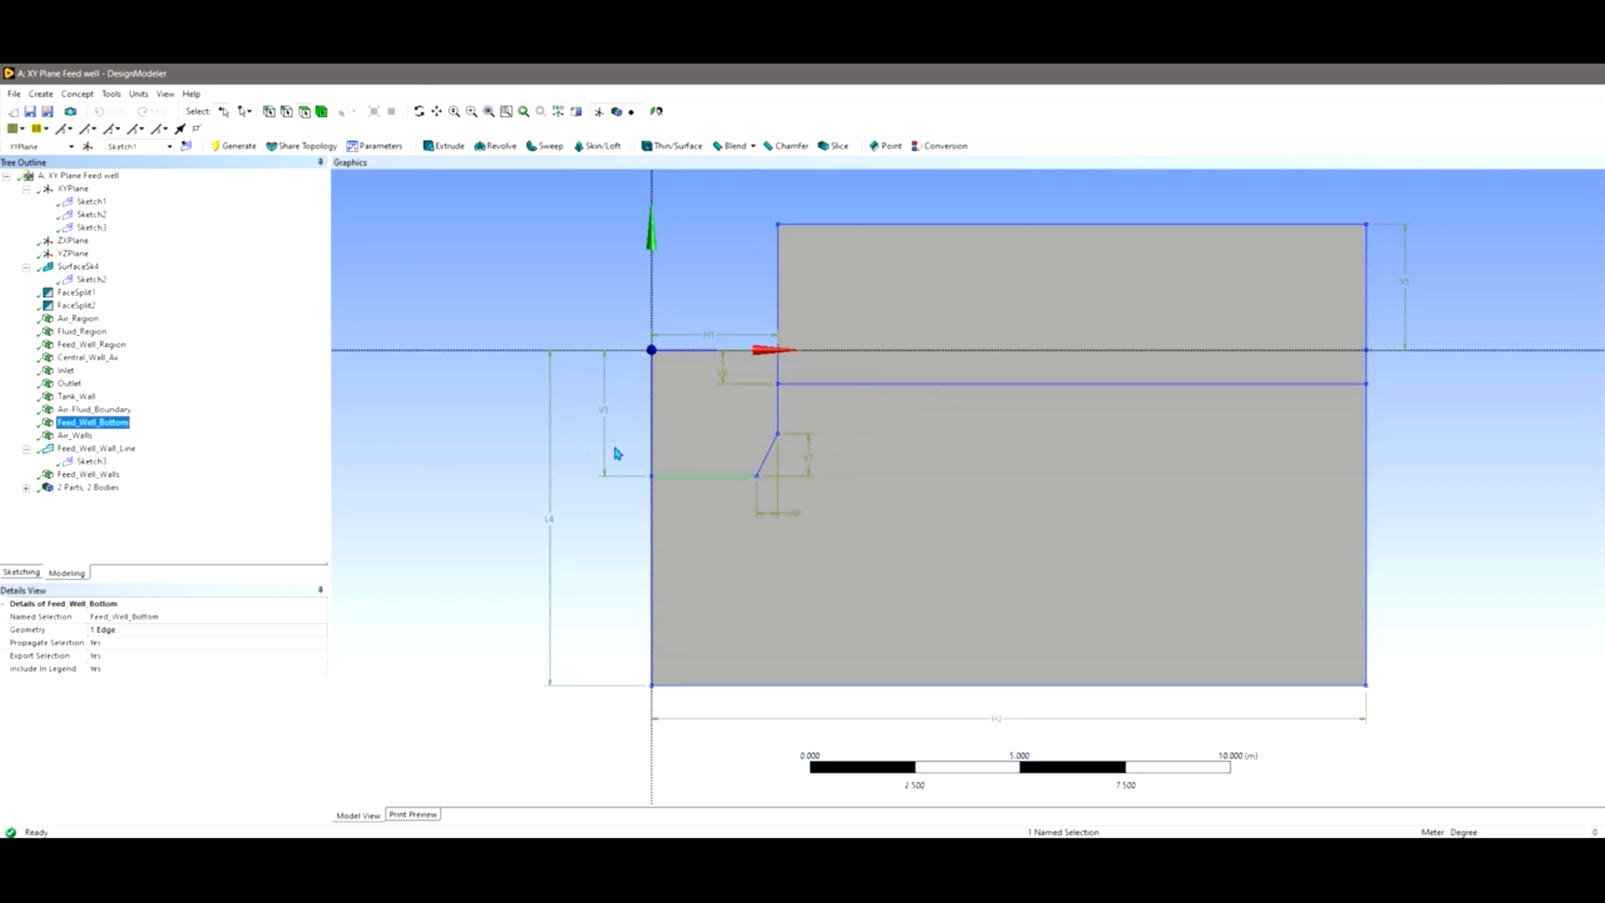
click(75, 435)
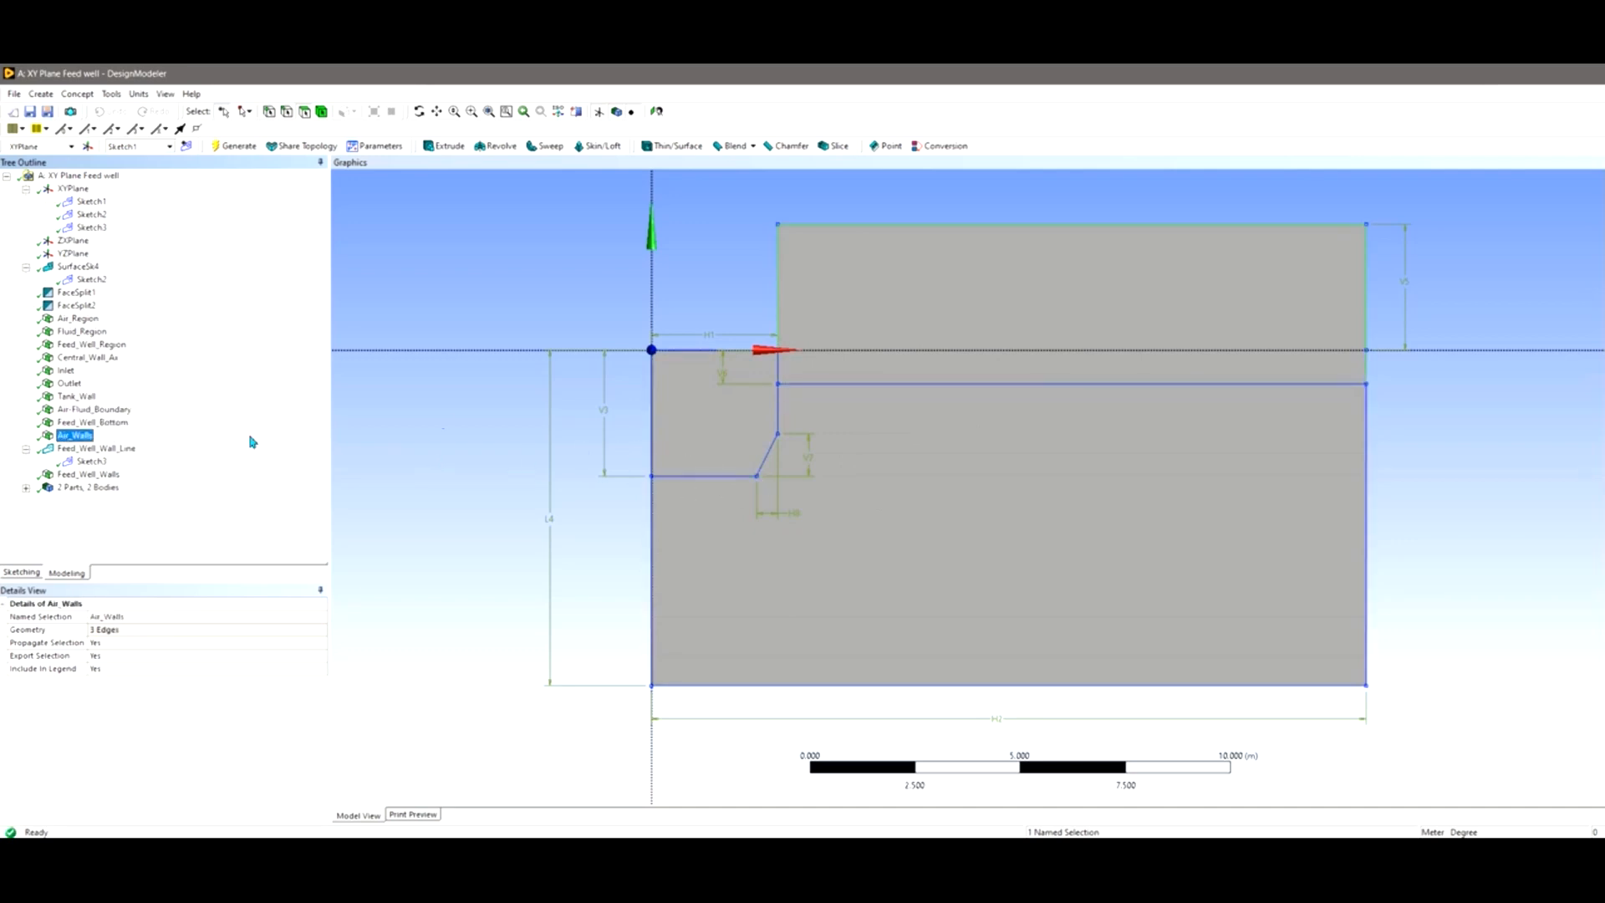
click(90, 474)
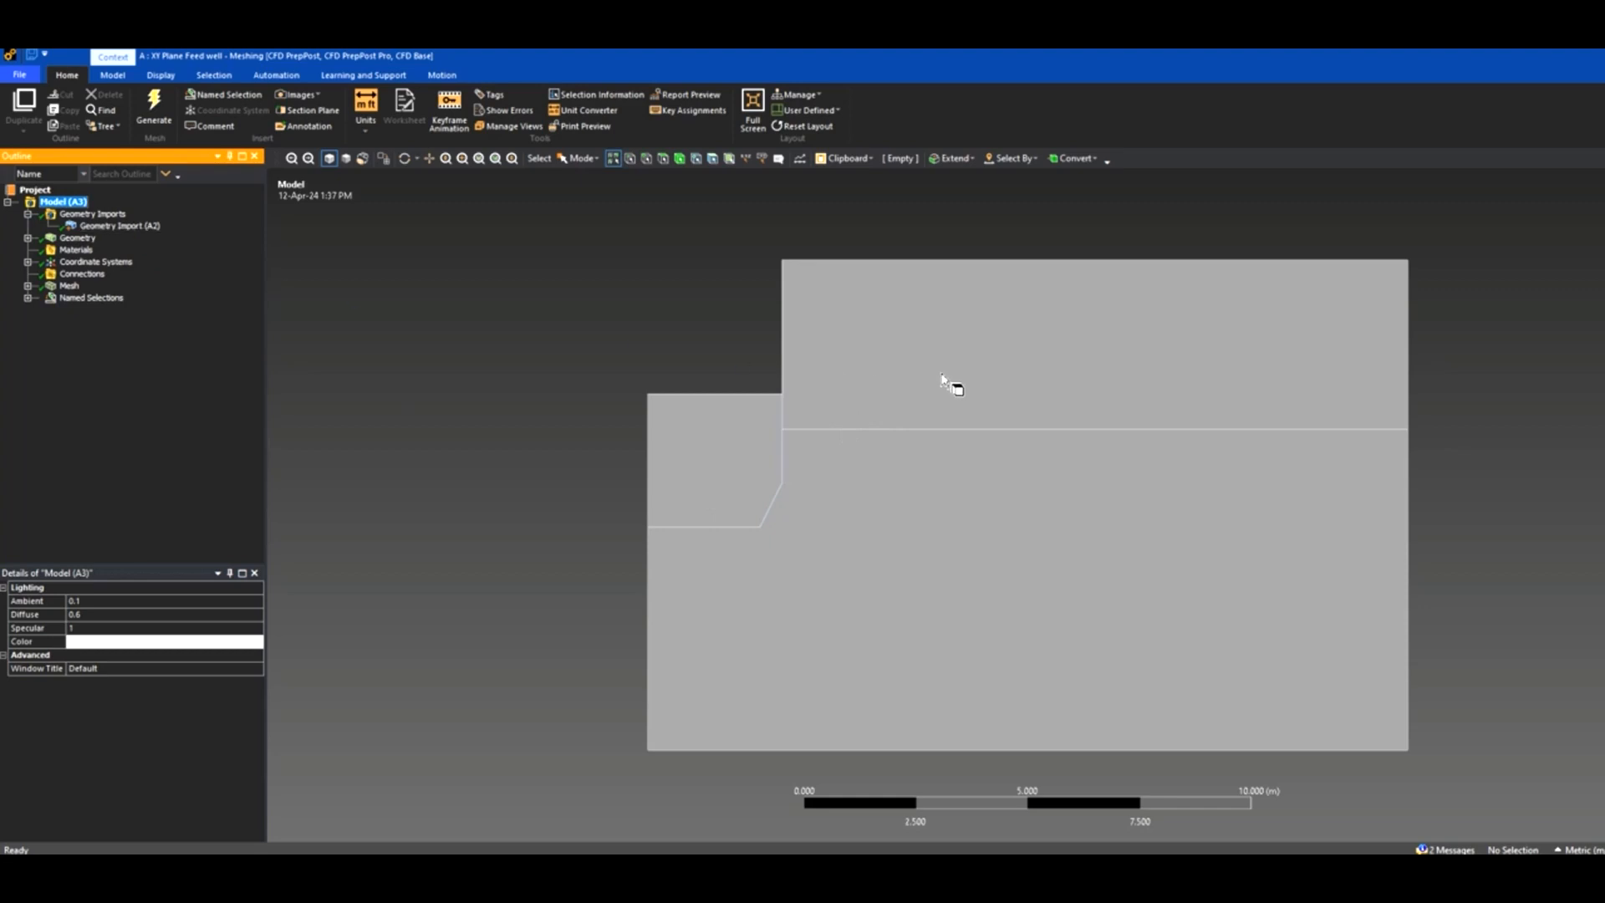
Select the upper air, lower fluid and feed well faces in turn to inspect them.
click(962, 401)
click(903, 483)
click(729, 449)
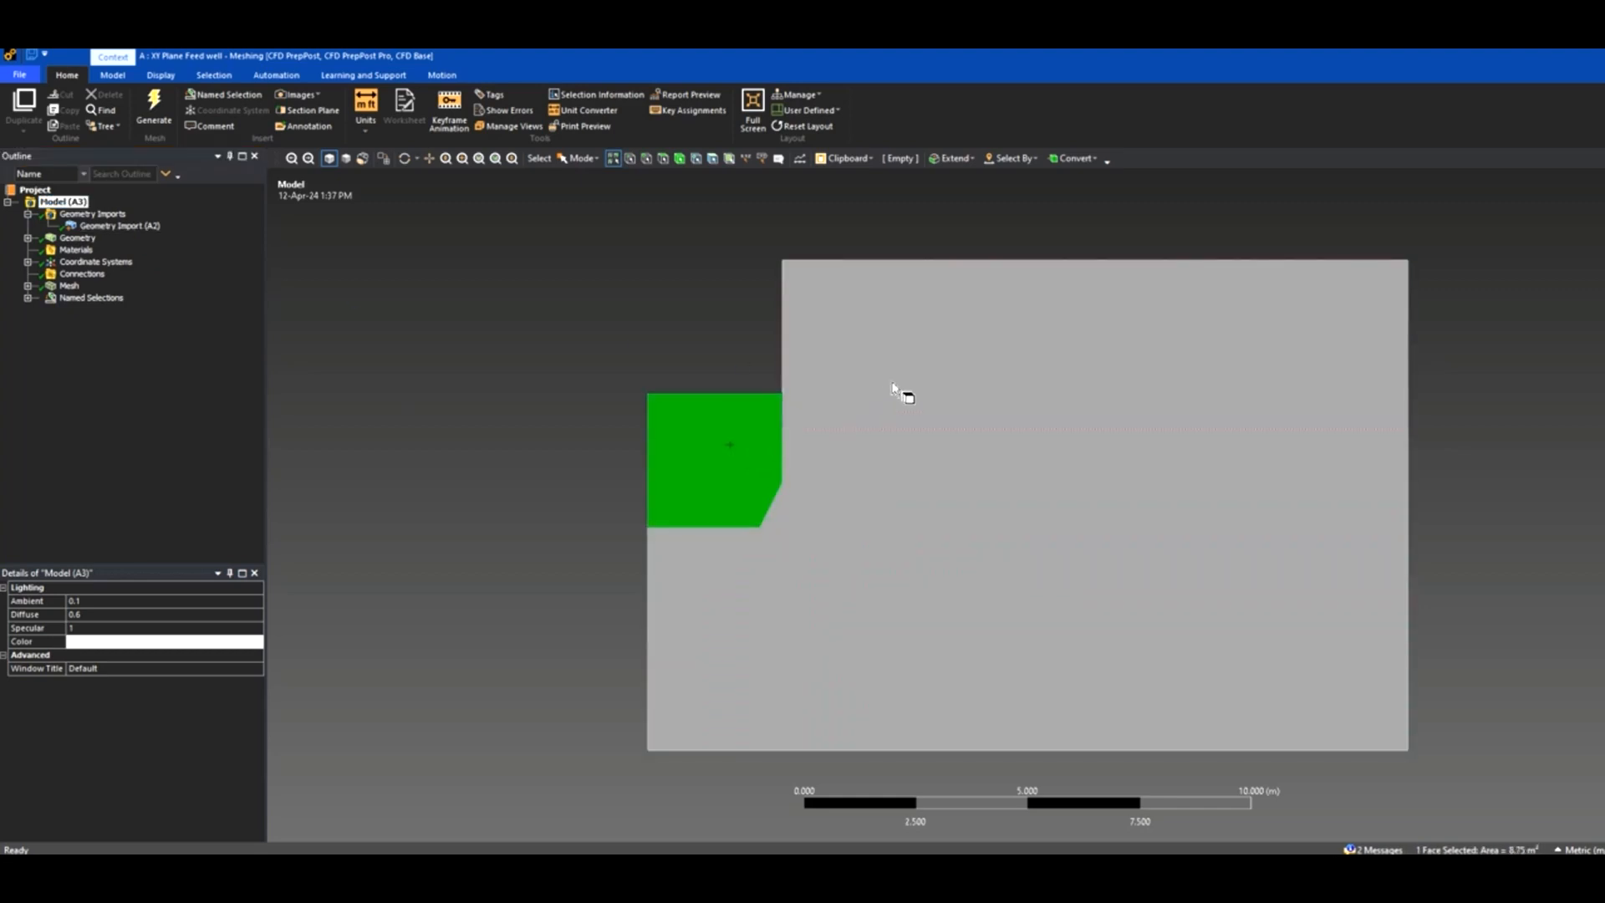
click(895, 387)
click(906, 526)
click(711, 462)
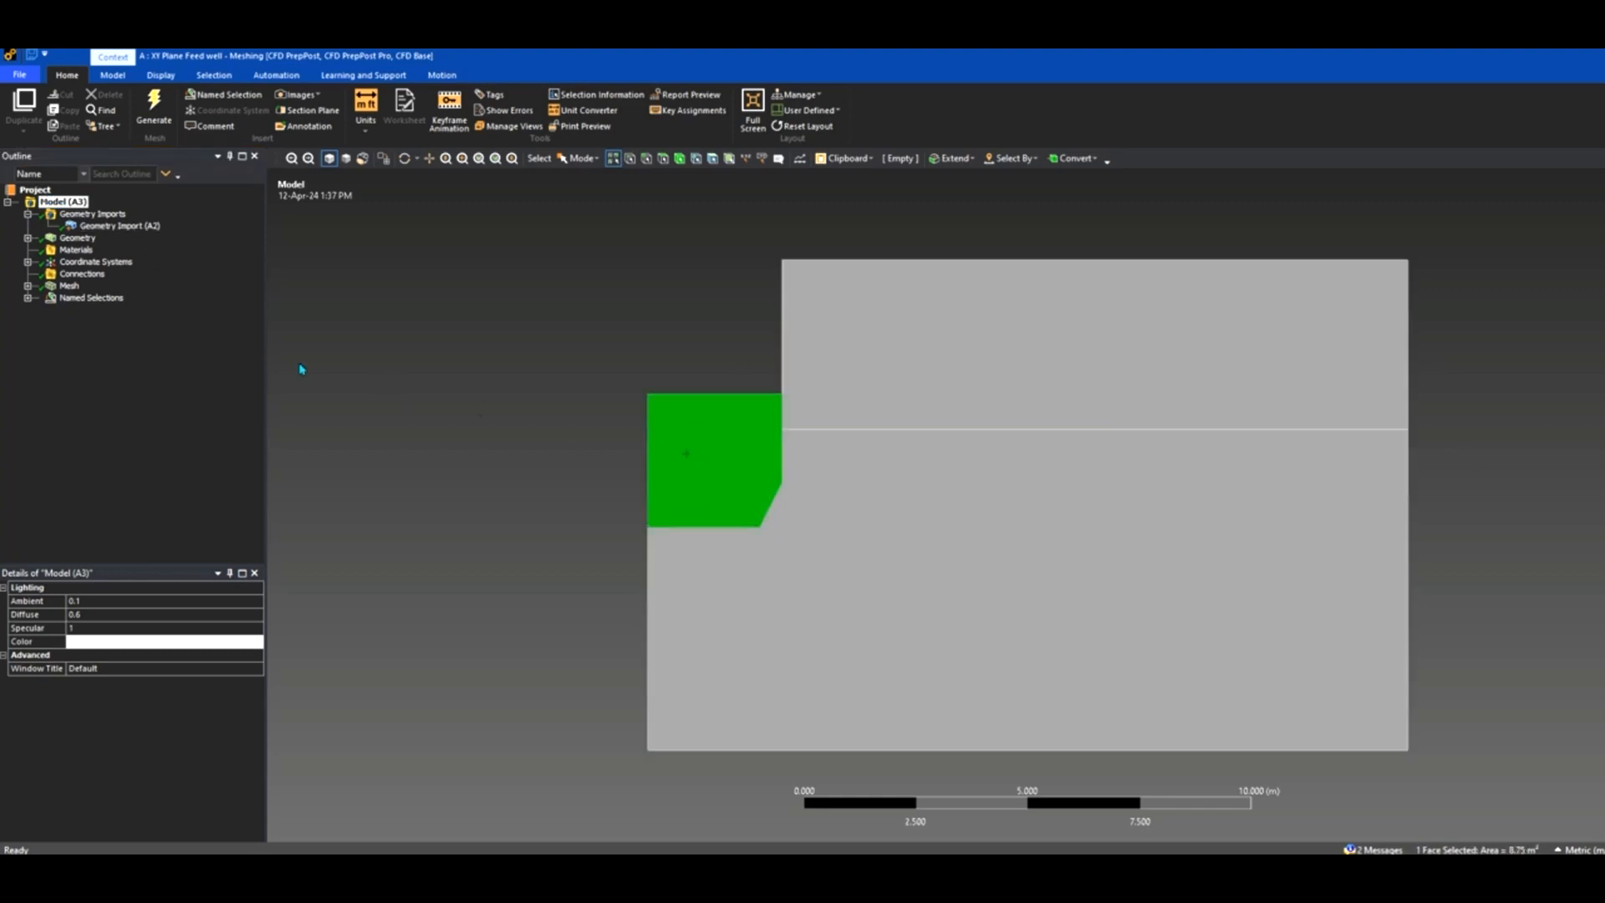
Review the named selections Air_Region, Feed_Well_Region, Inlet, Outlet, Air-Fluid_Boundary, Feed_Well_Bottom and Feed_Well_Walls.
click(28, 298)
click(100, 311)
click(104, 333)
click(90, 358)
click(91, 369)
click(114, 394)
click(114, 407)
click(111, 429)
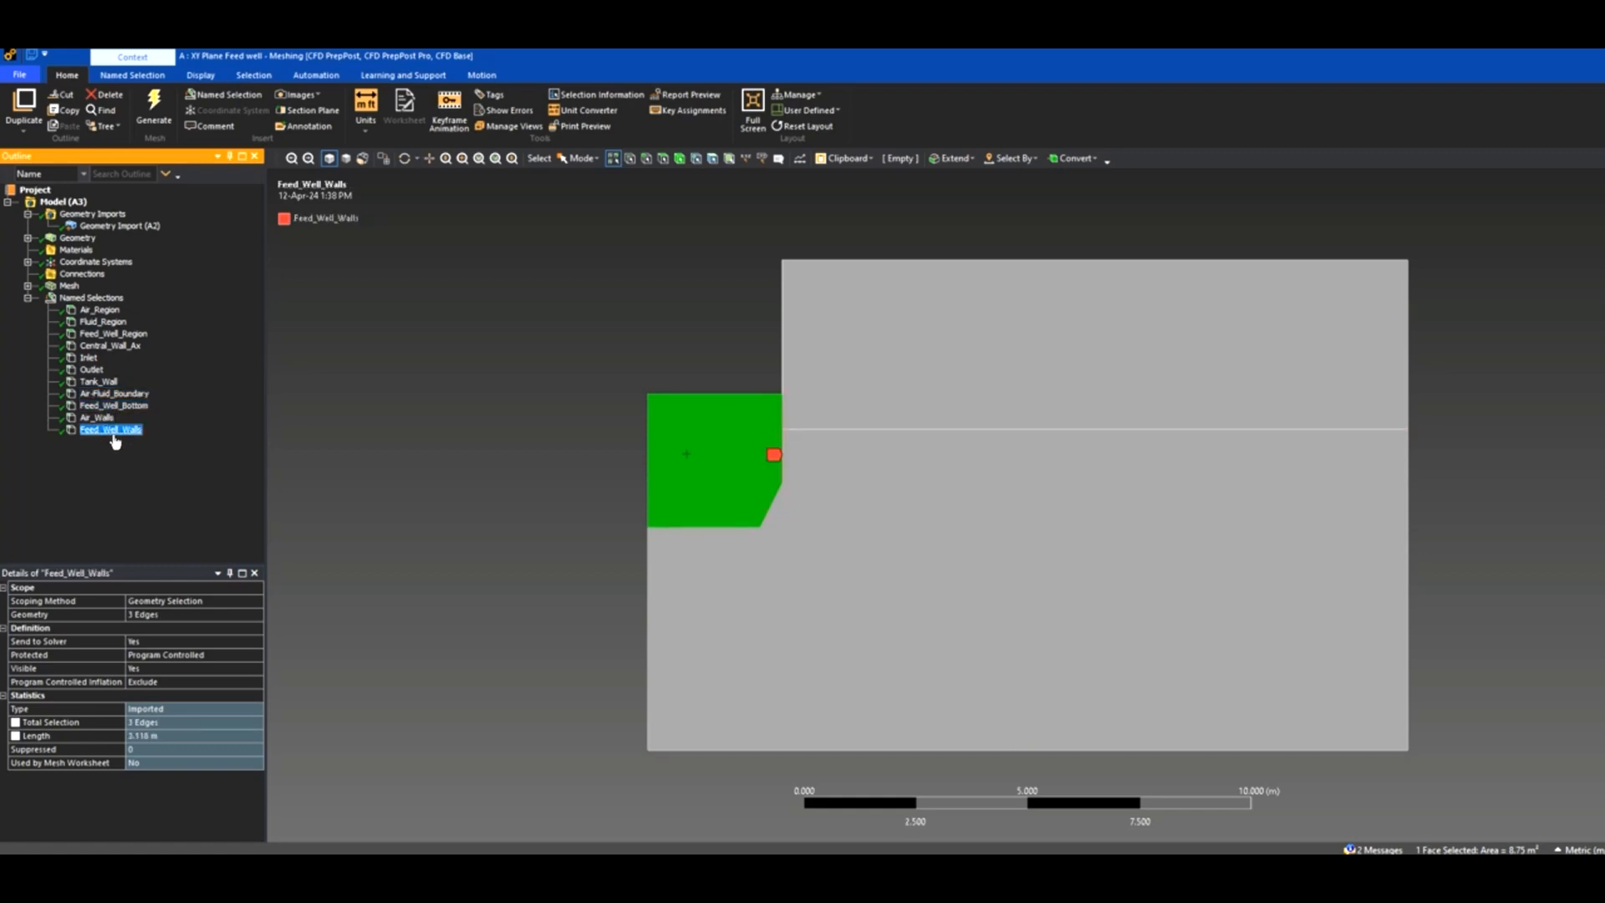
Clear the selection and show Edge Sizing with its scoped edges under Mesh.
click(334, 388)
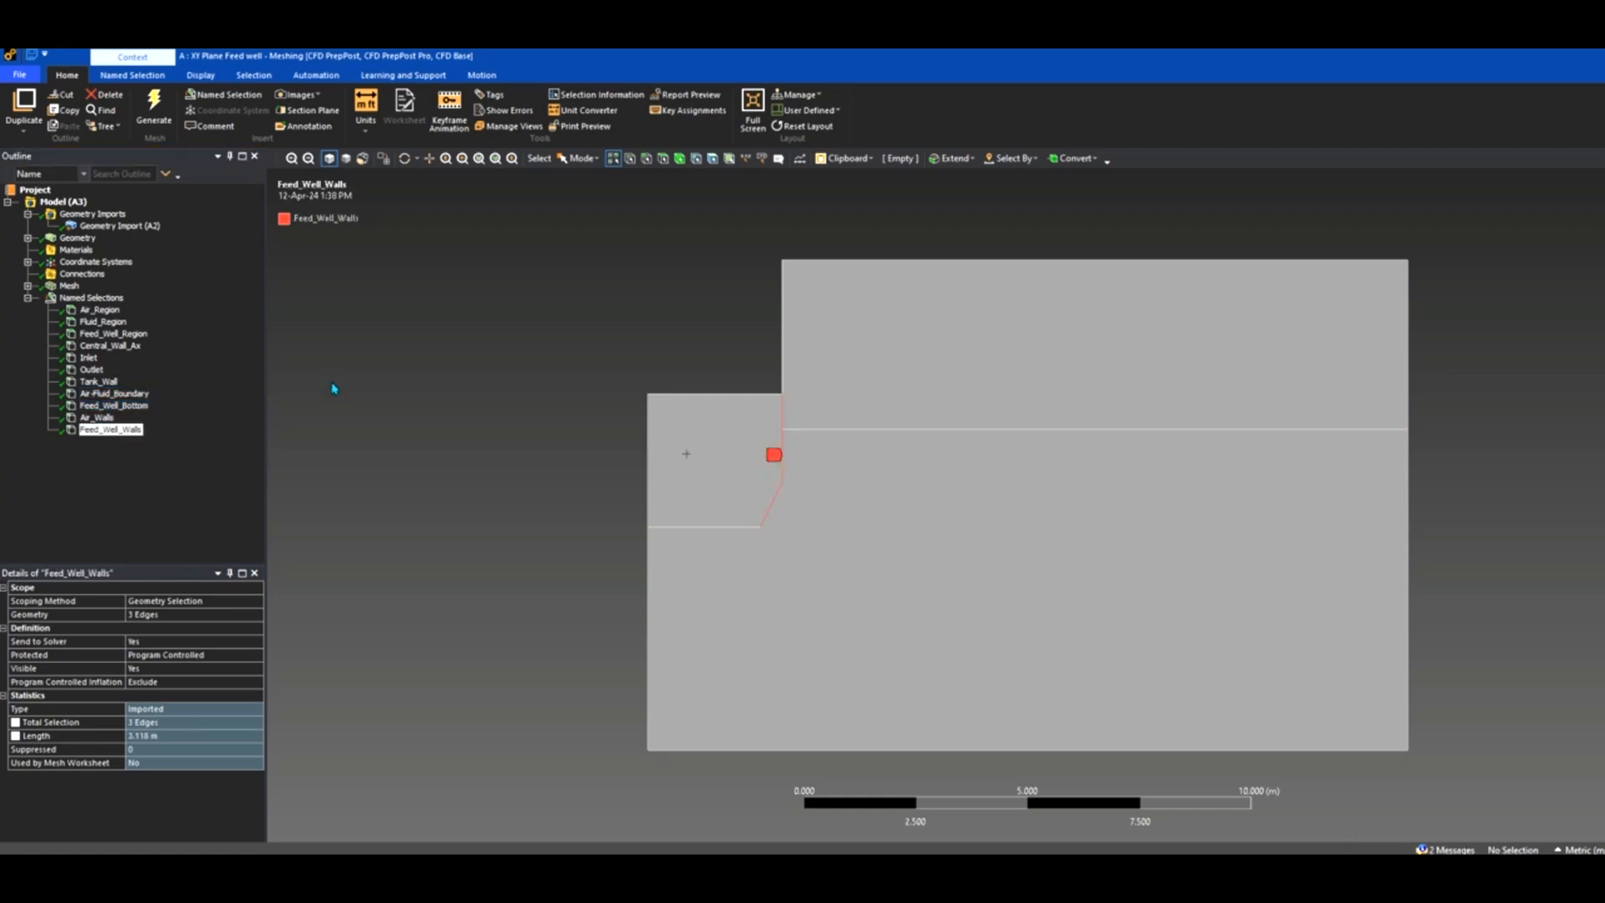
click(29, 287)
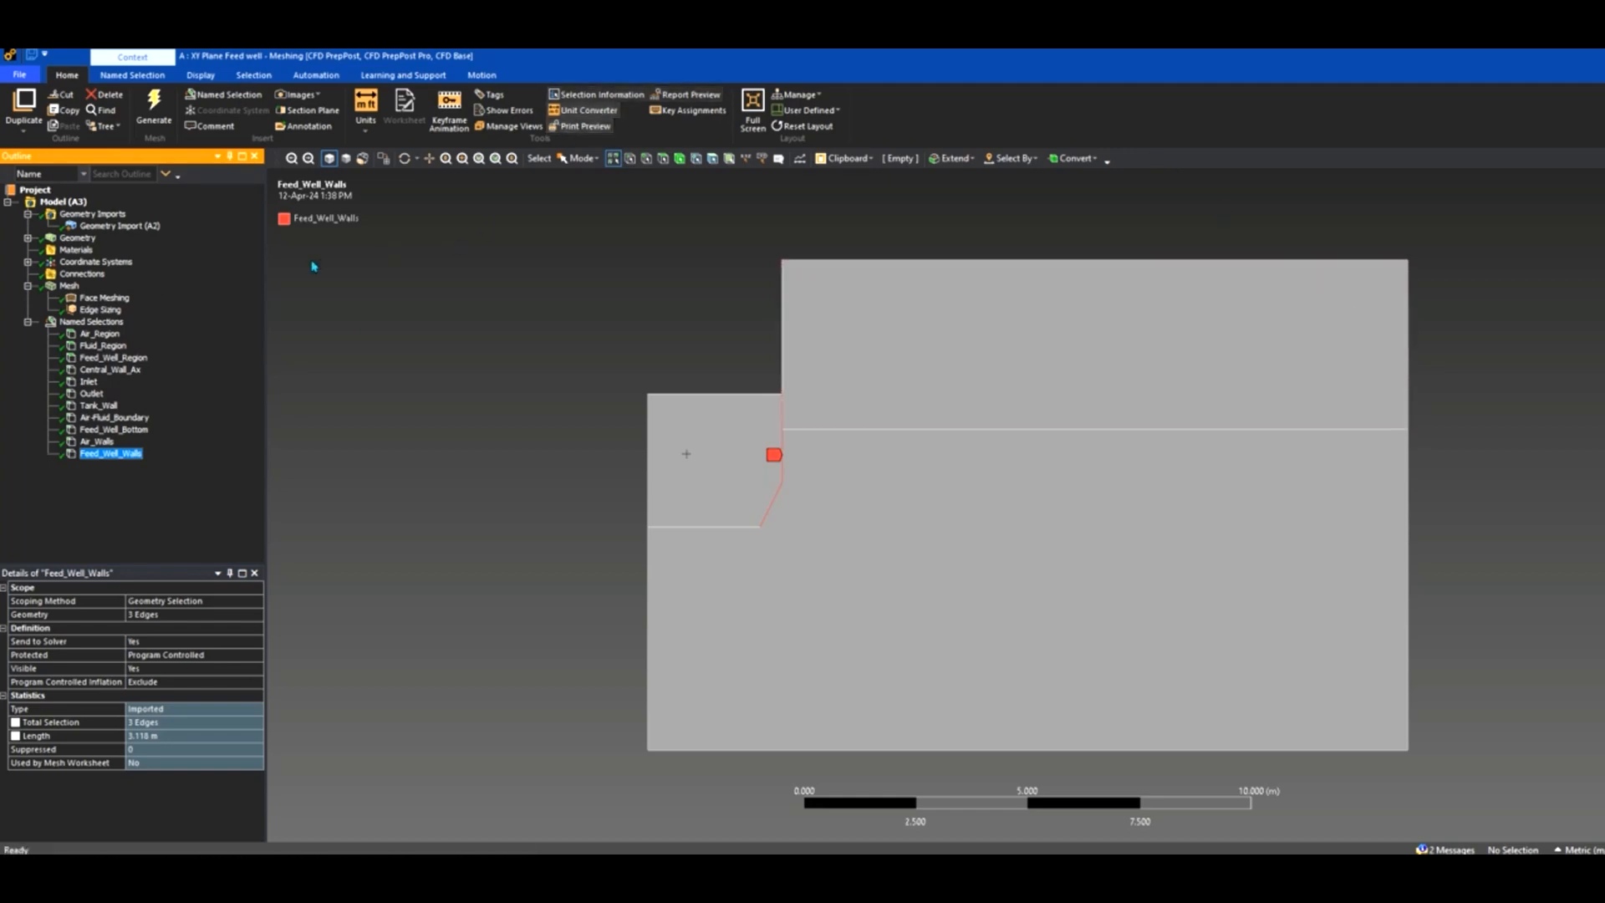
click(104, 310)
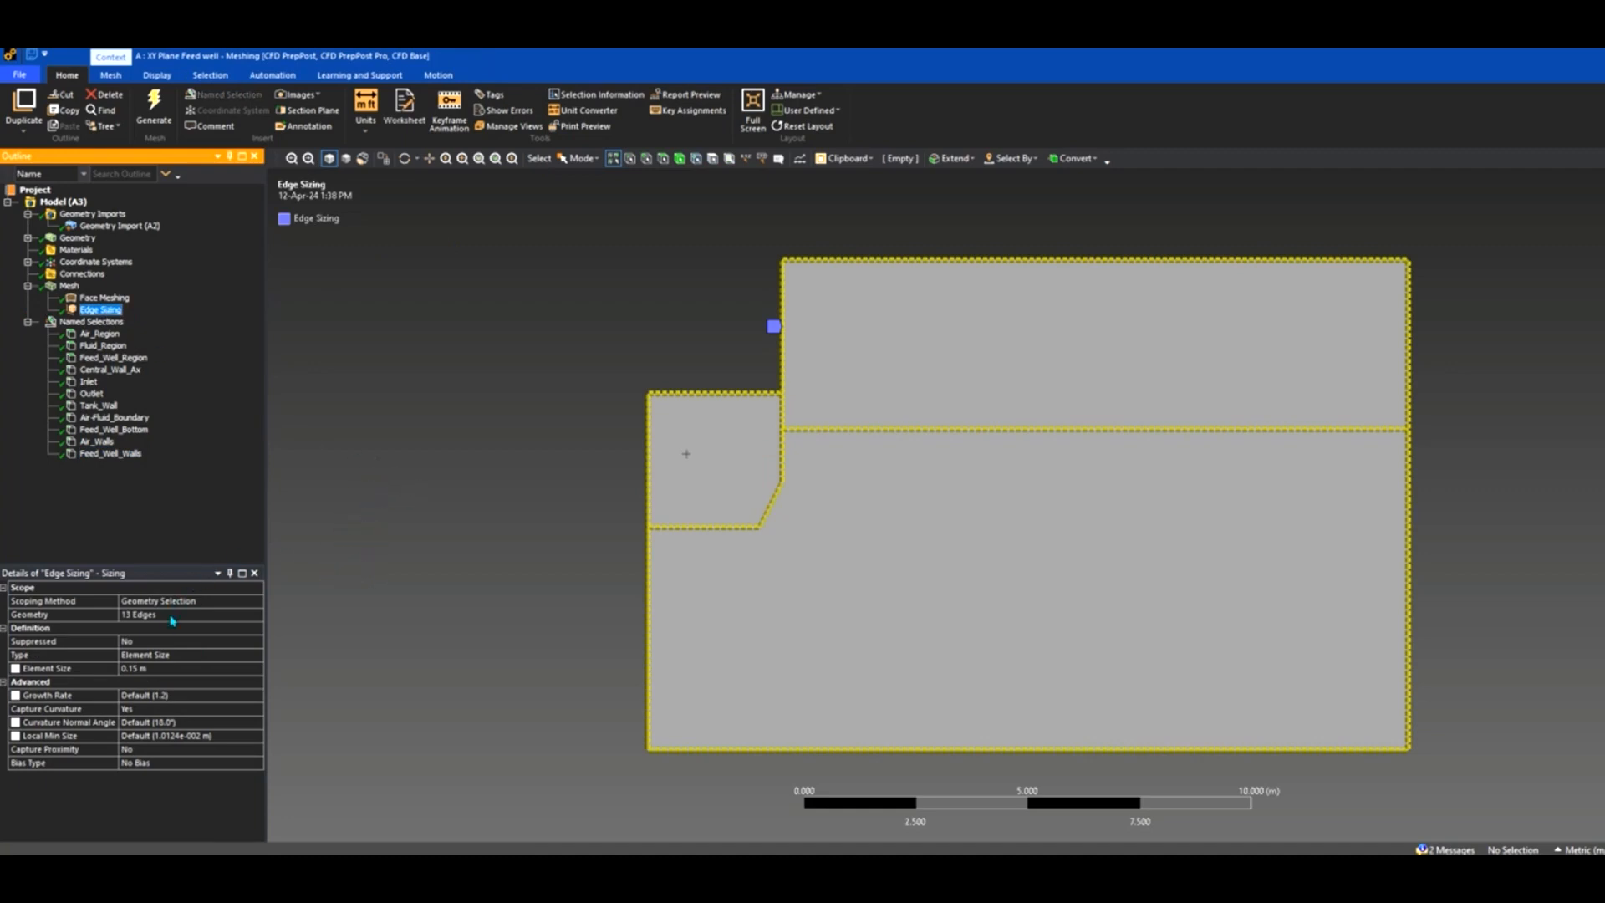
Reapply the Edge Sizing to all 13 boundary edges, keeping the 0.15 m element size.
right_click(70, 286)
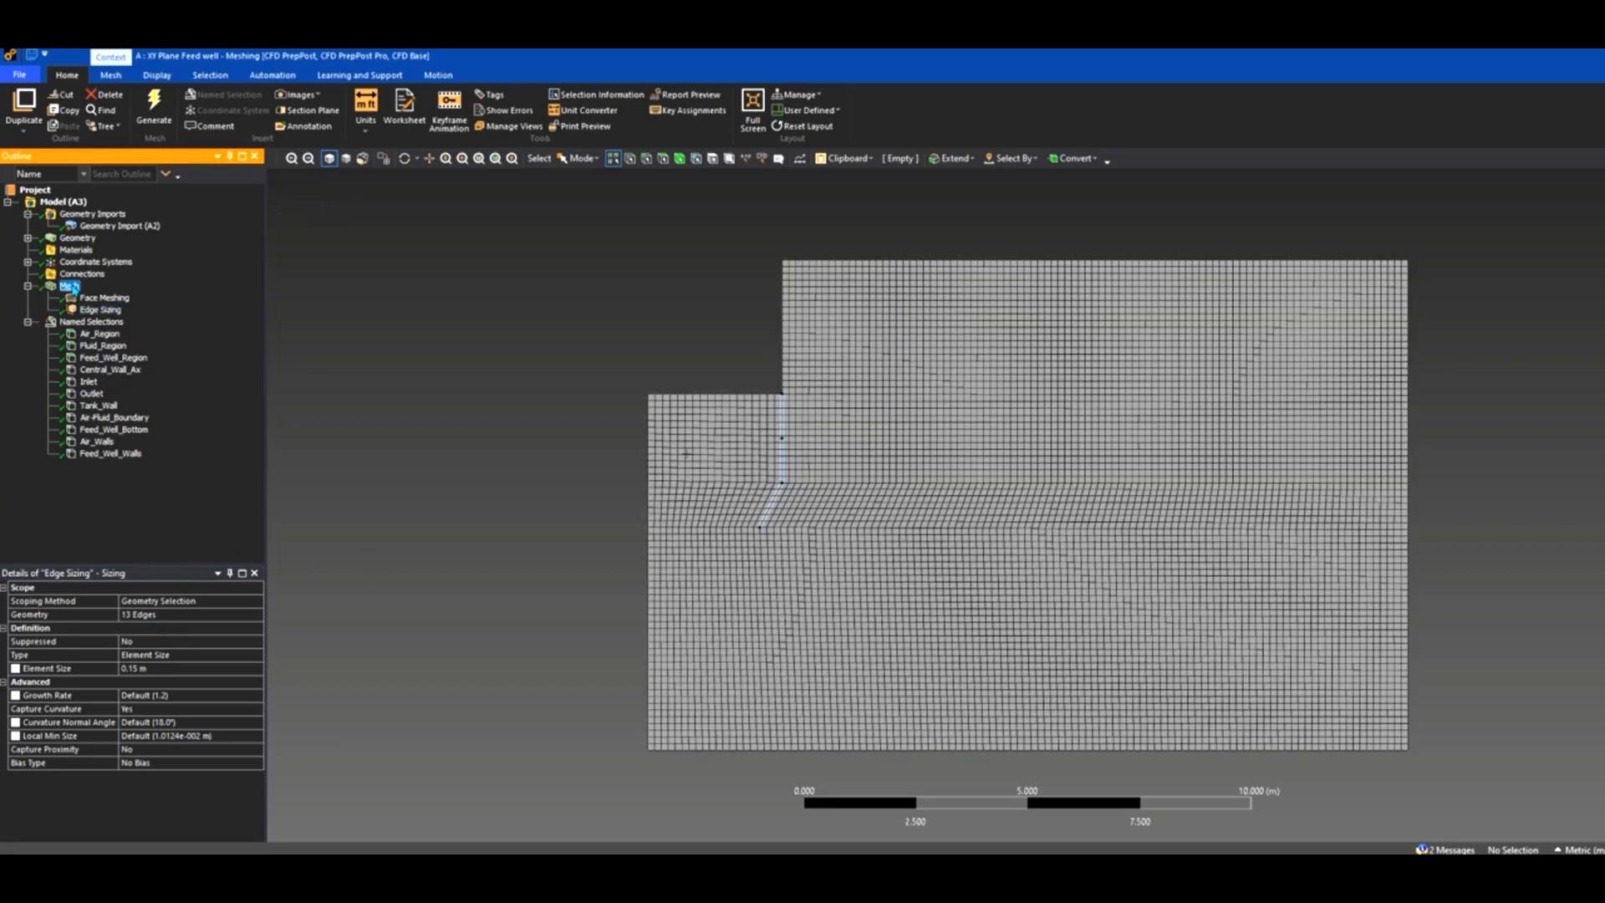
mouse_move(107, 299)
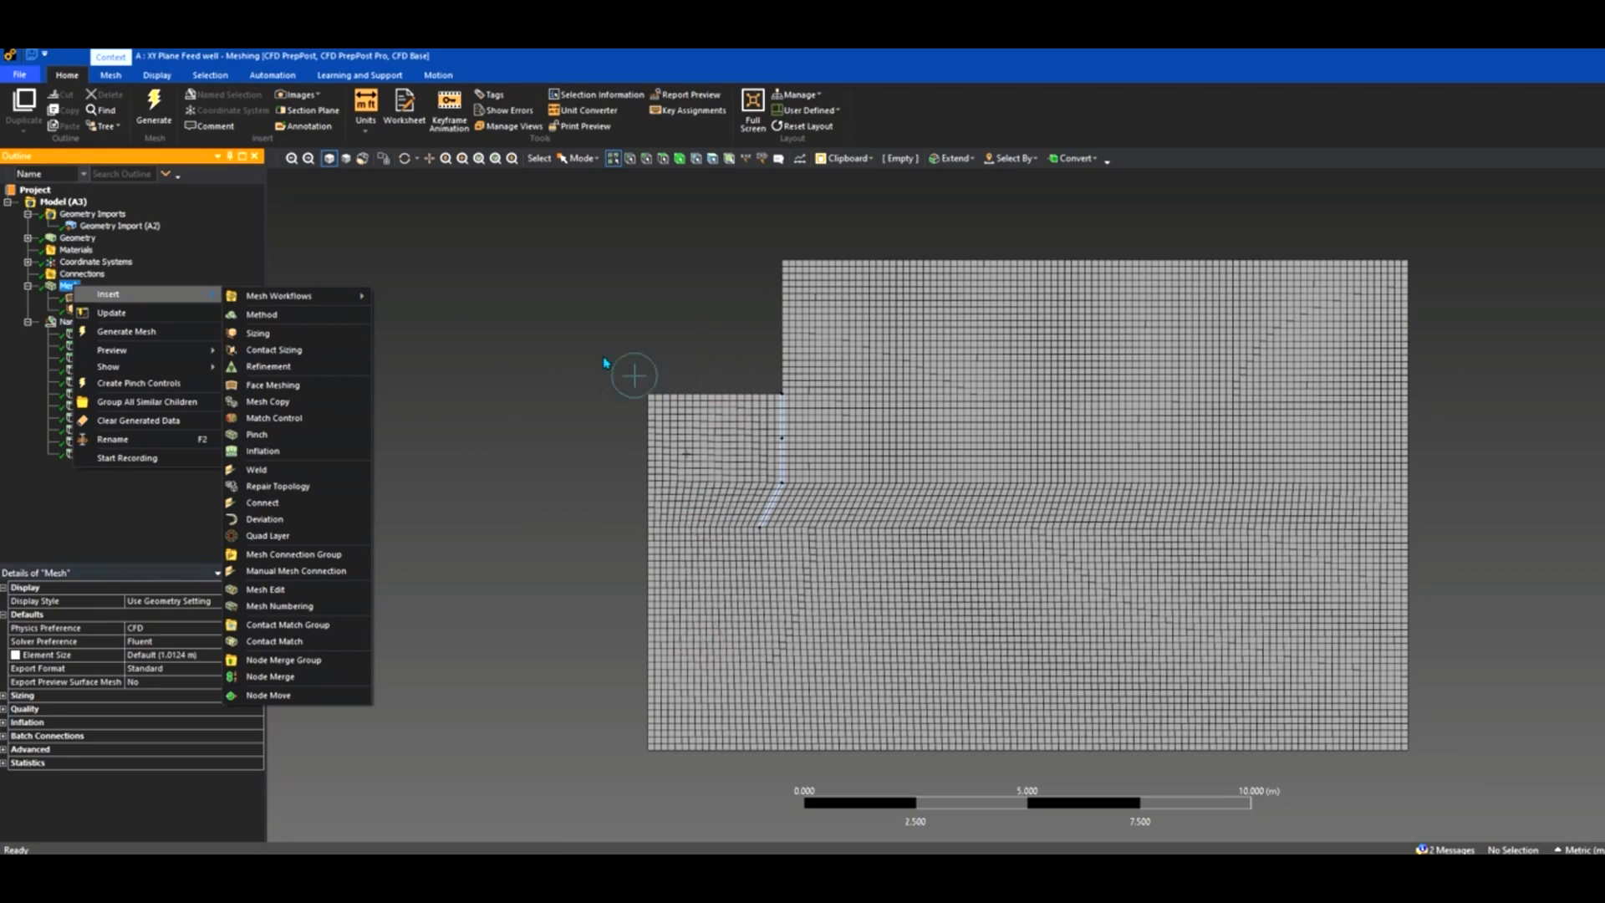
click(548, 311)
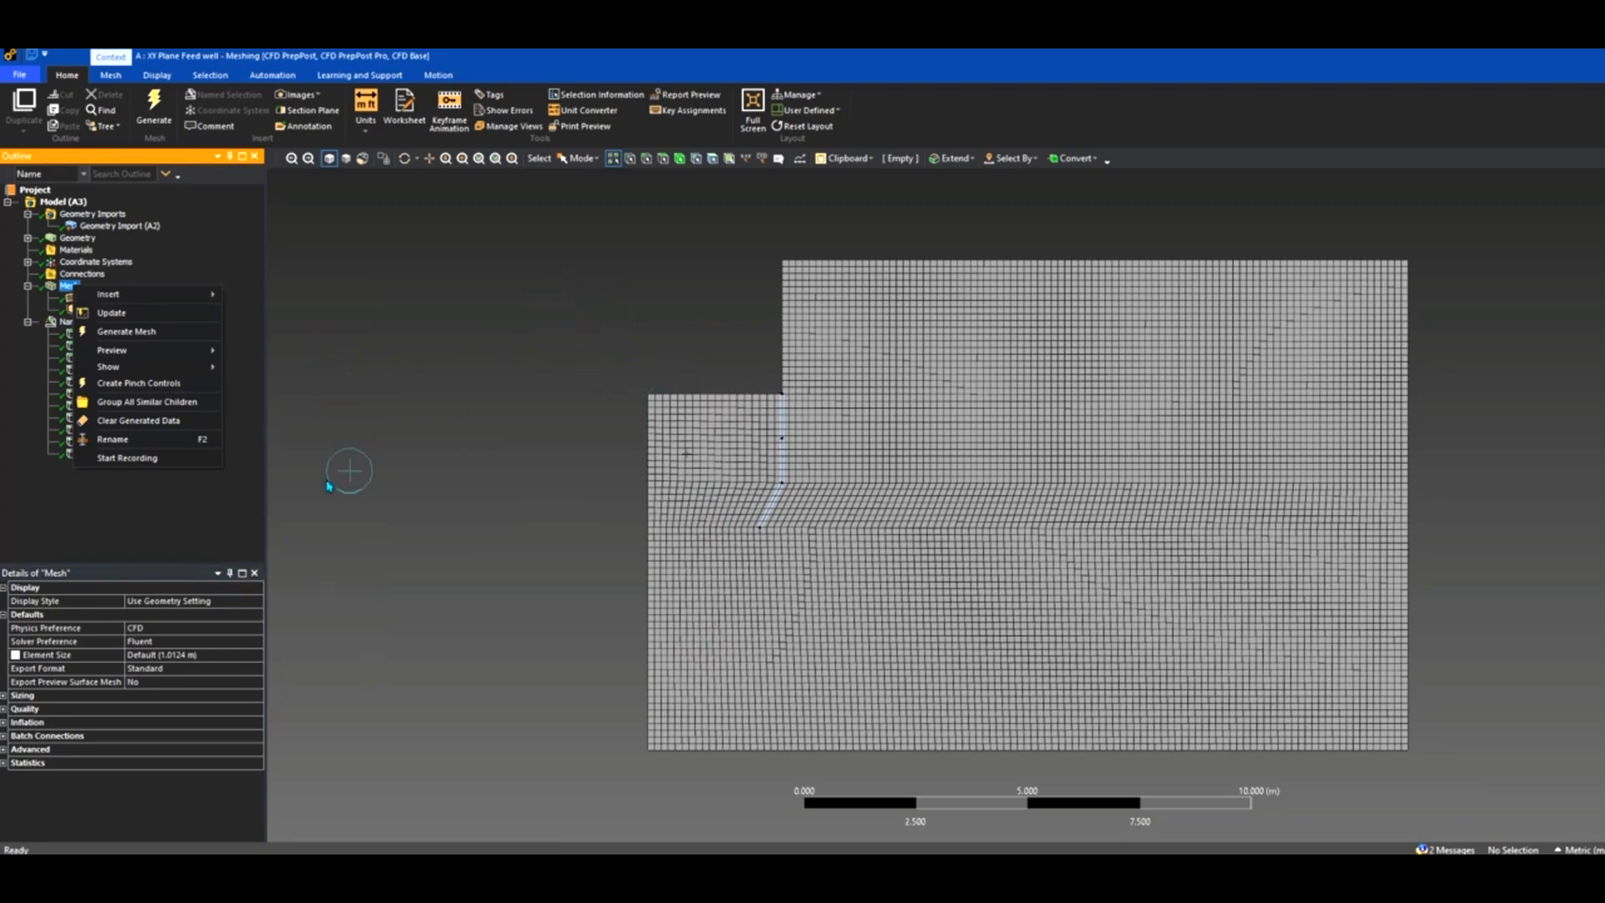
click(349, 516)
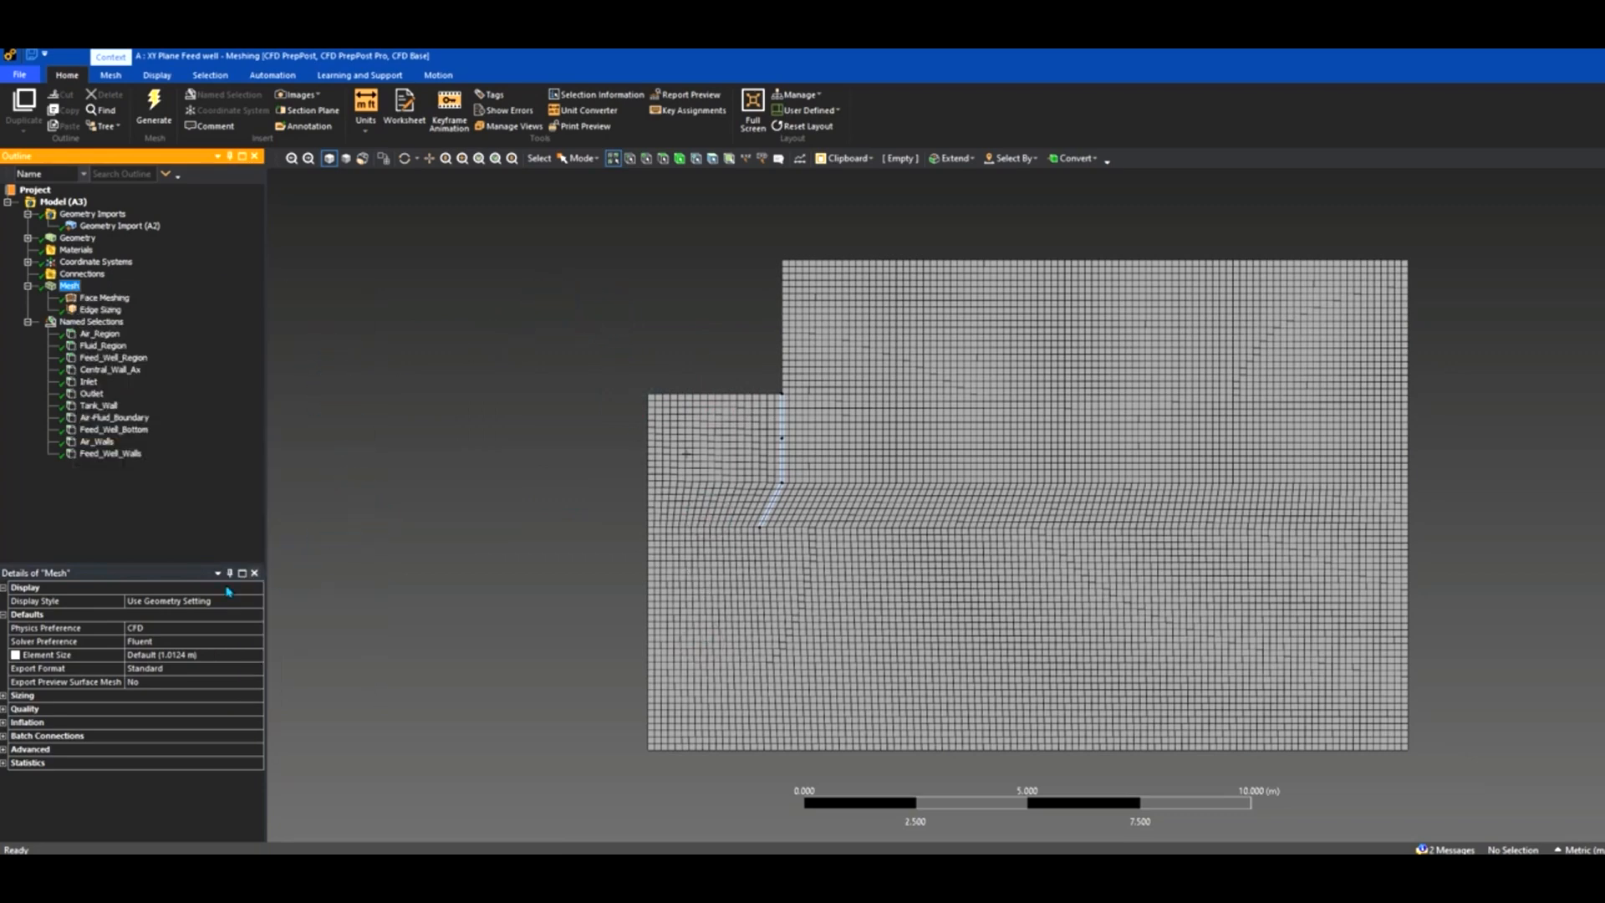
click(102, 310)
click(153, 615)
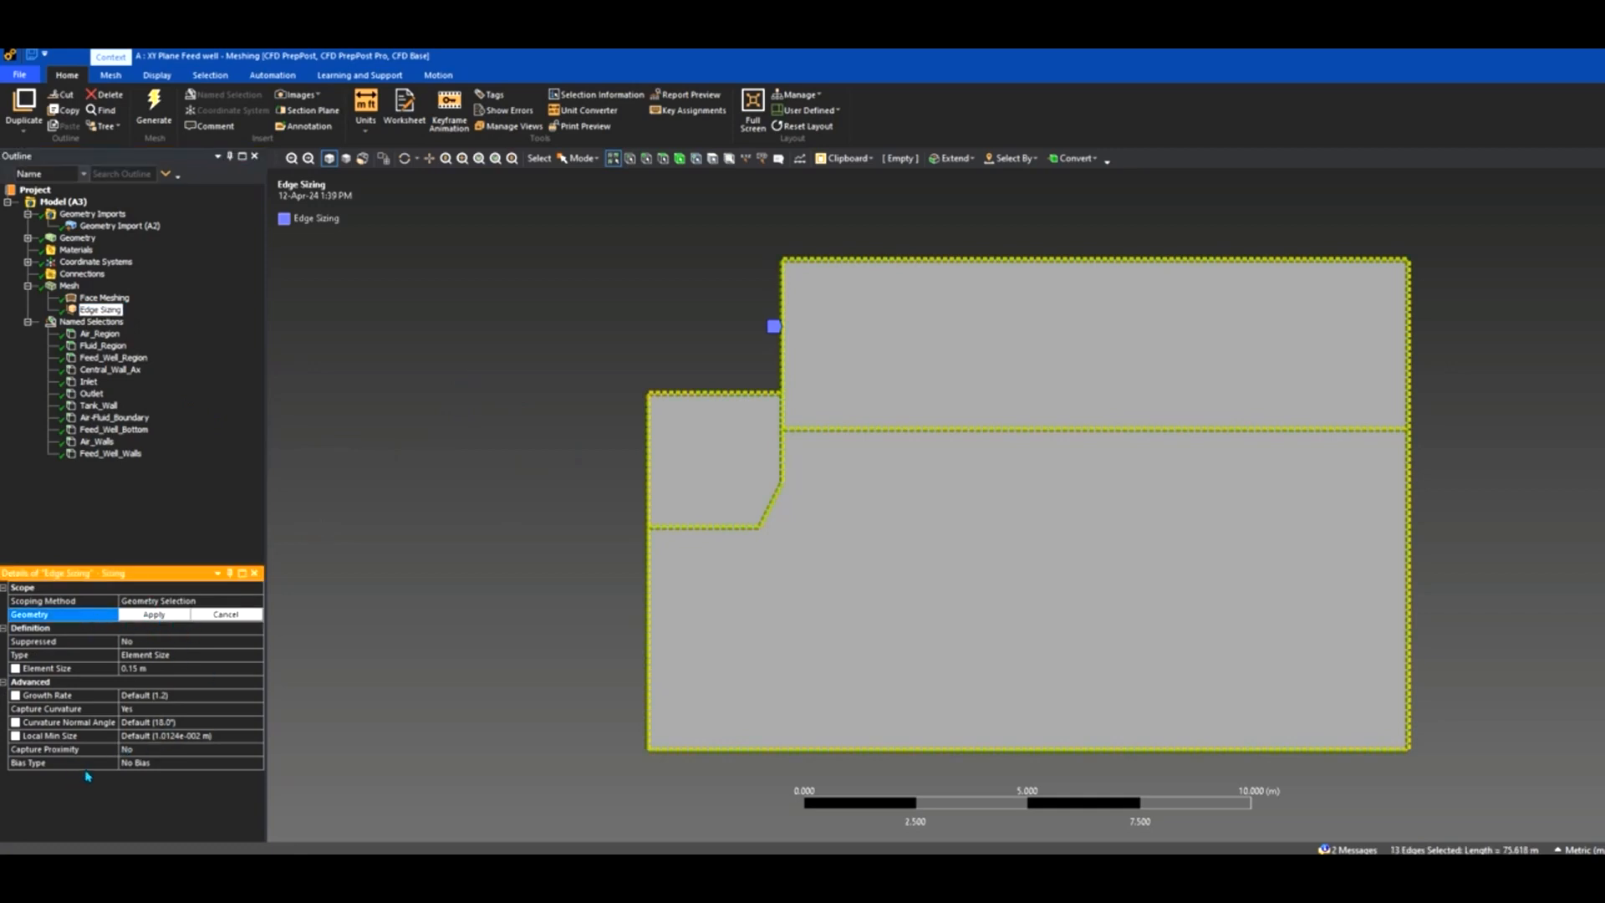
click(167, 674)
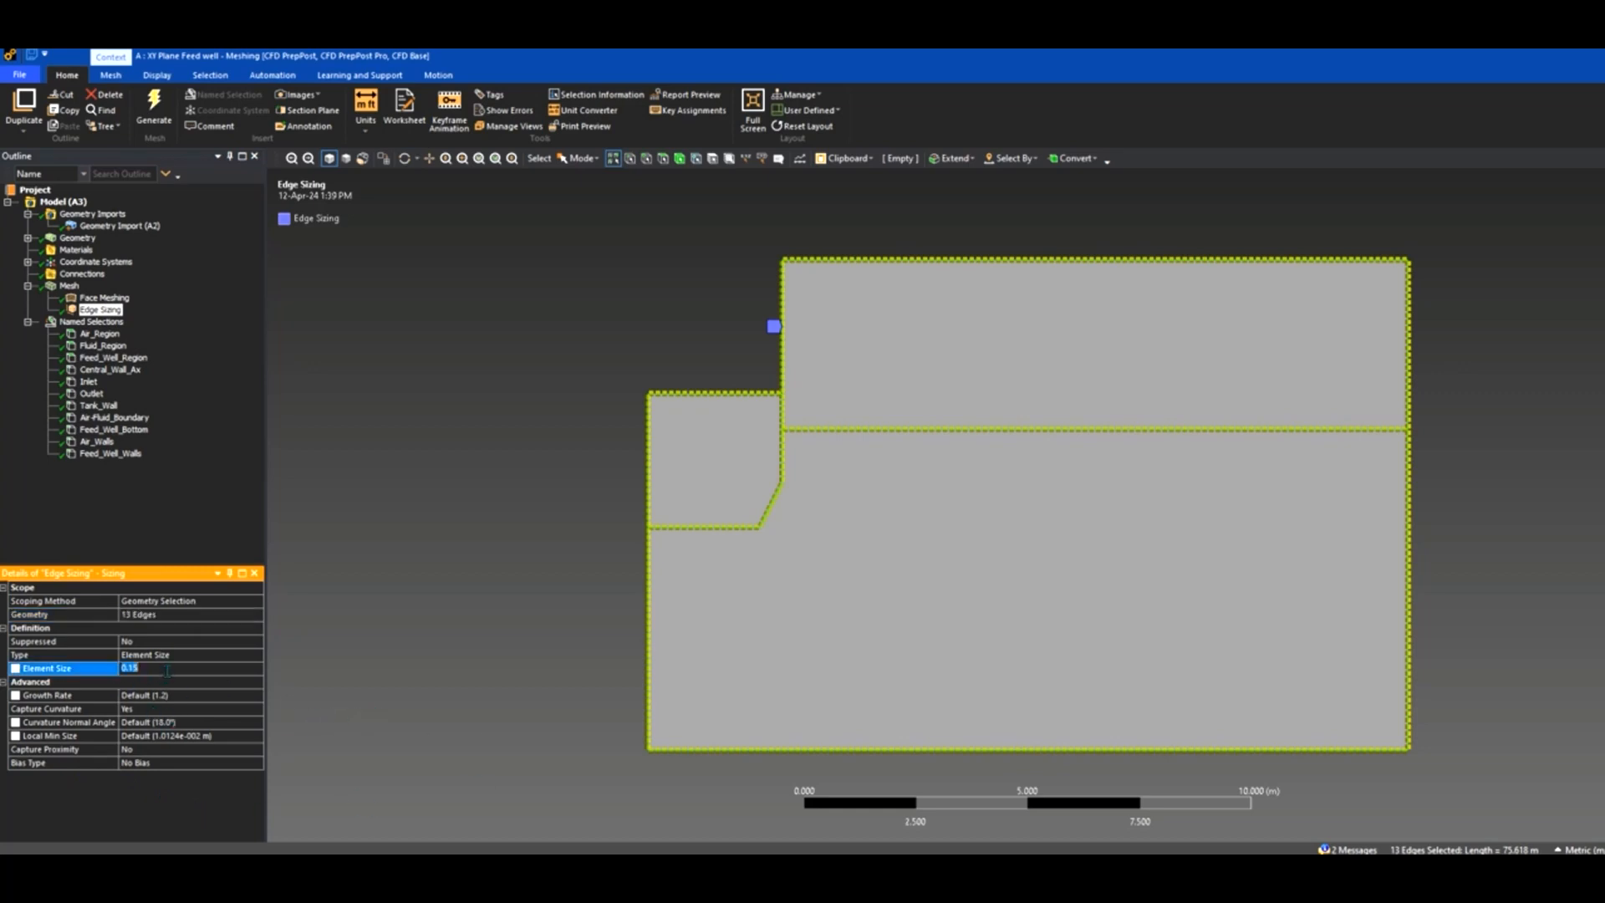
click(431, 472)
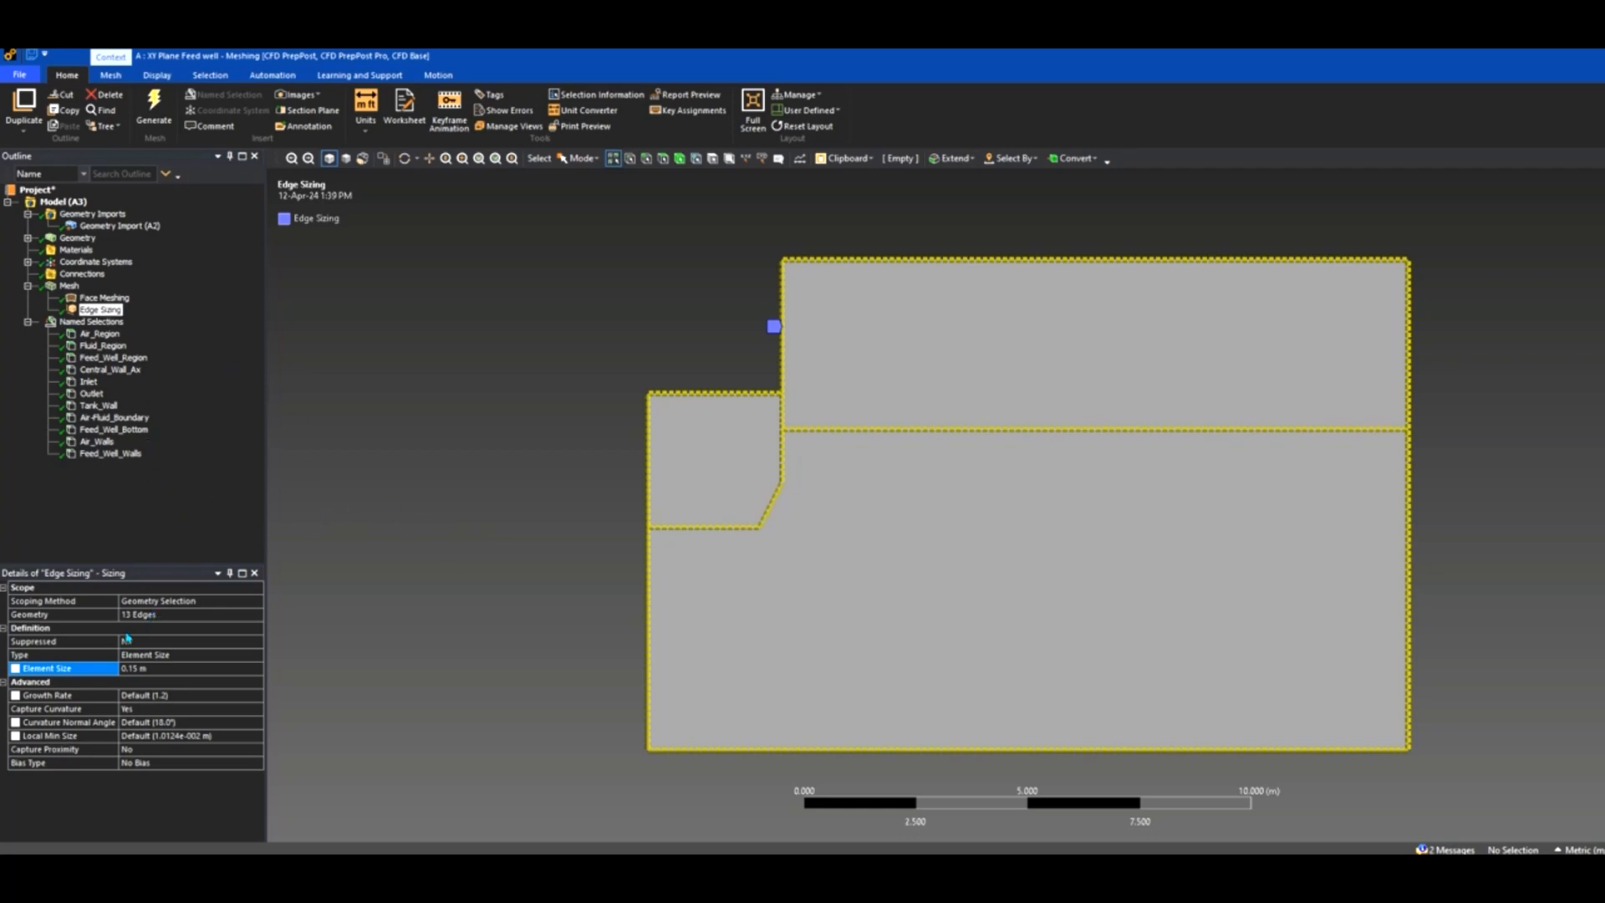
Check the mapped Face Meshing, then display the generated quadrilateral mesh.
click(101, 299)
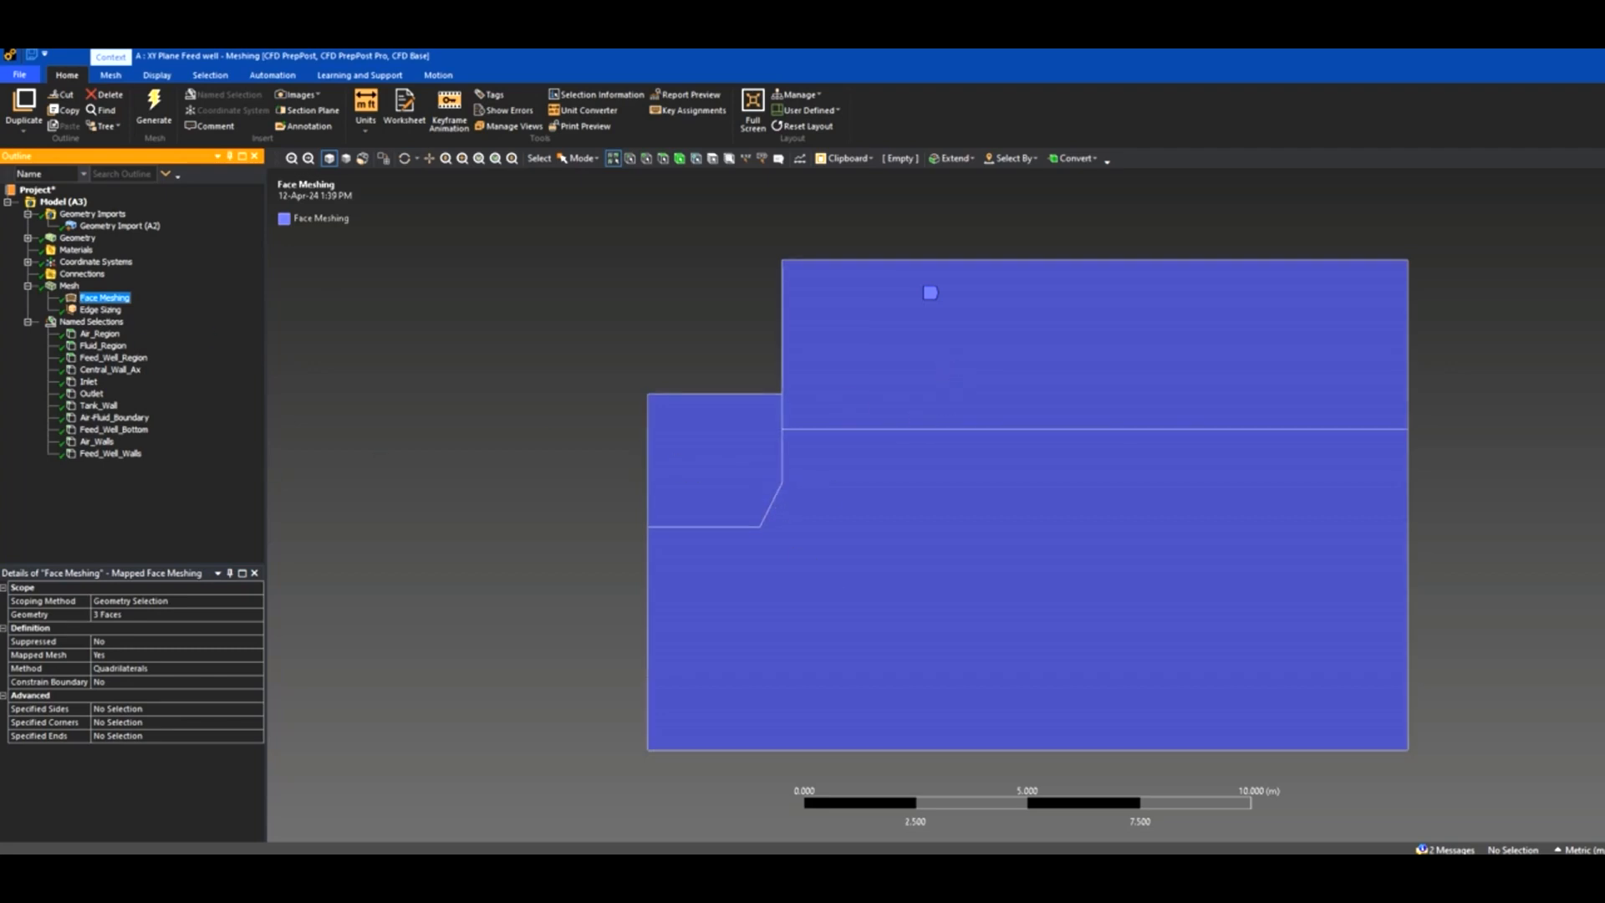
right_click(69, 286)
mouse_move(125, 294)
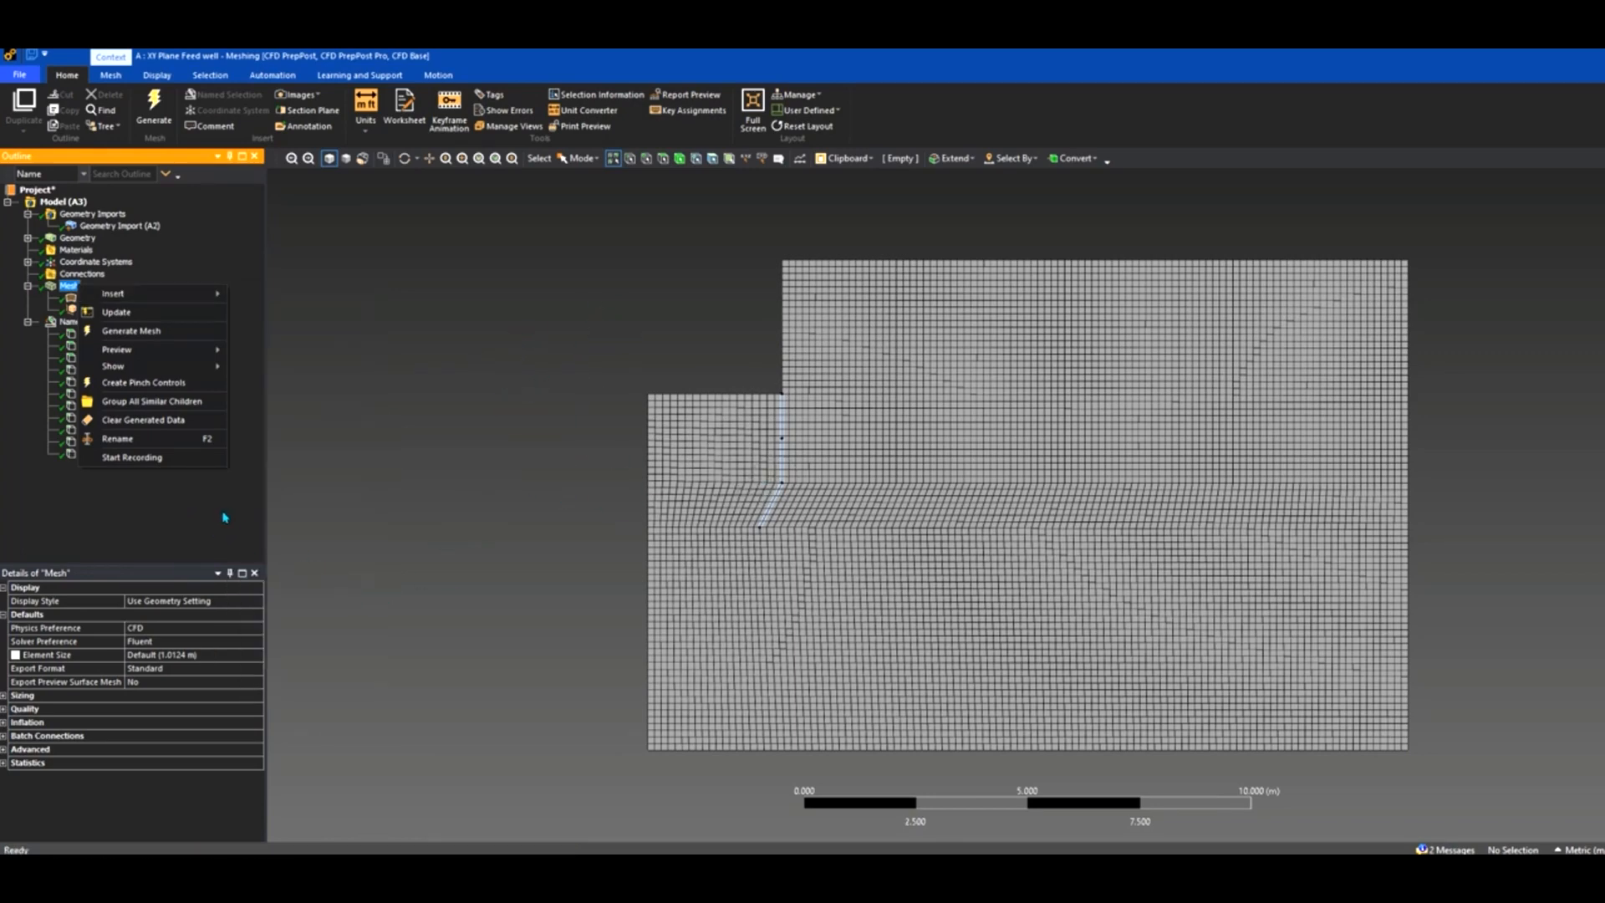
click(224, 518)
click(155, 113)
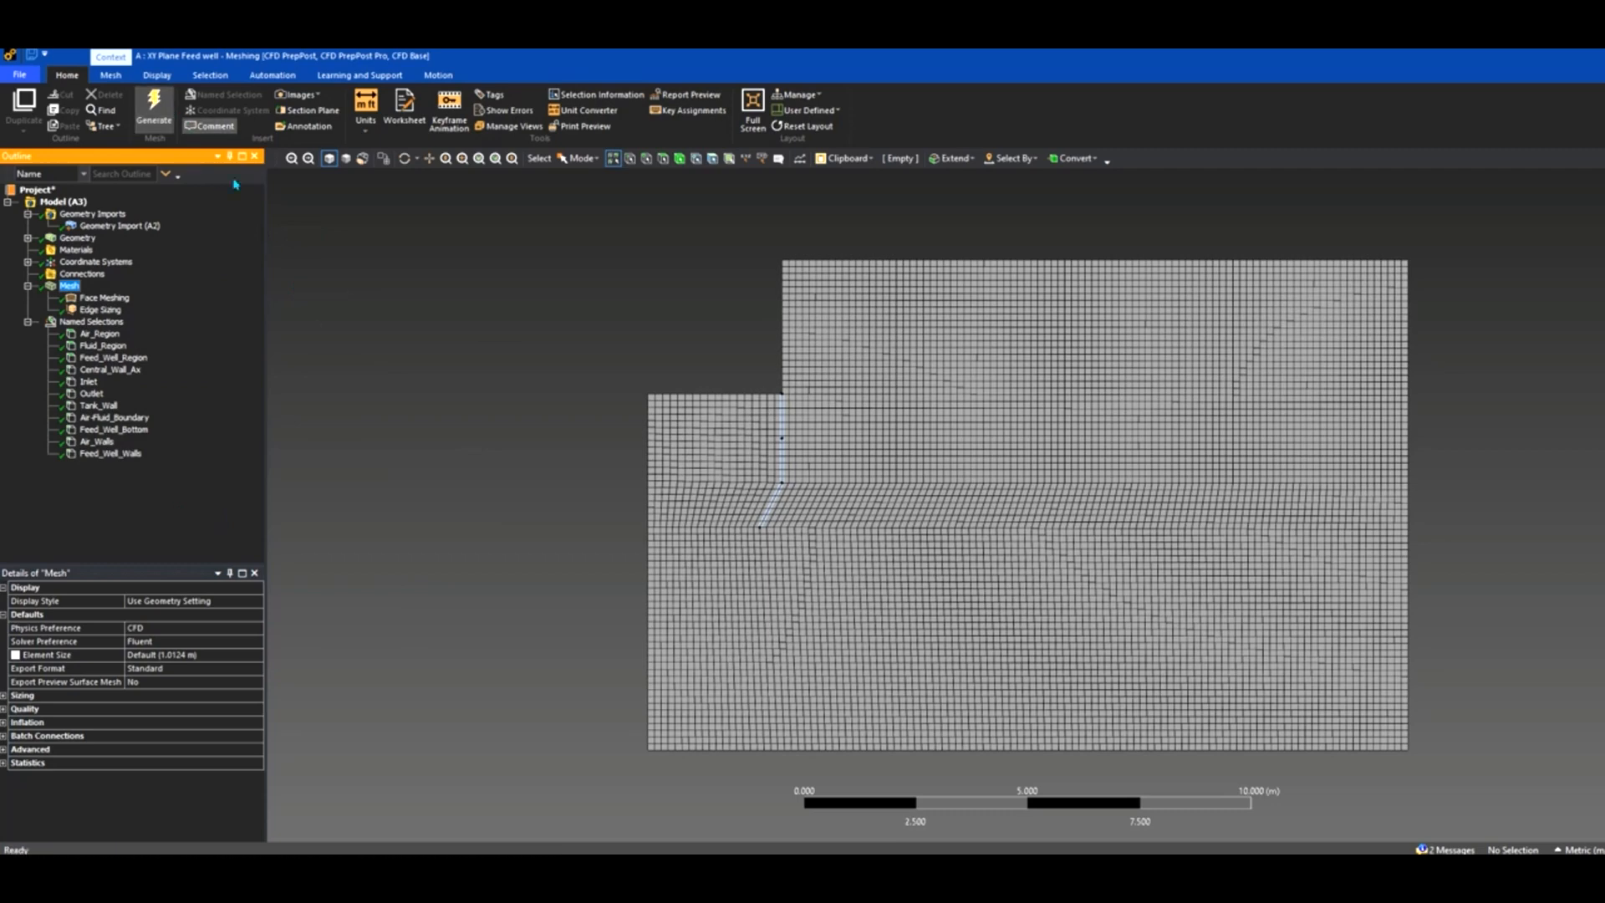
click(70, 288)
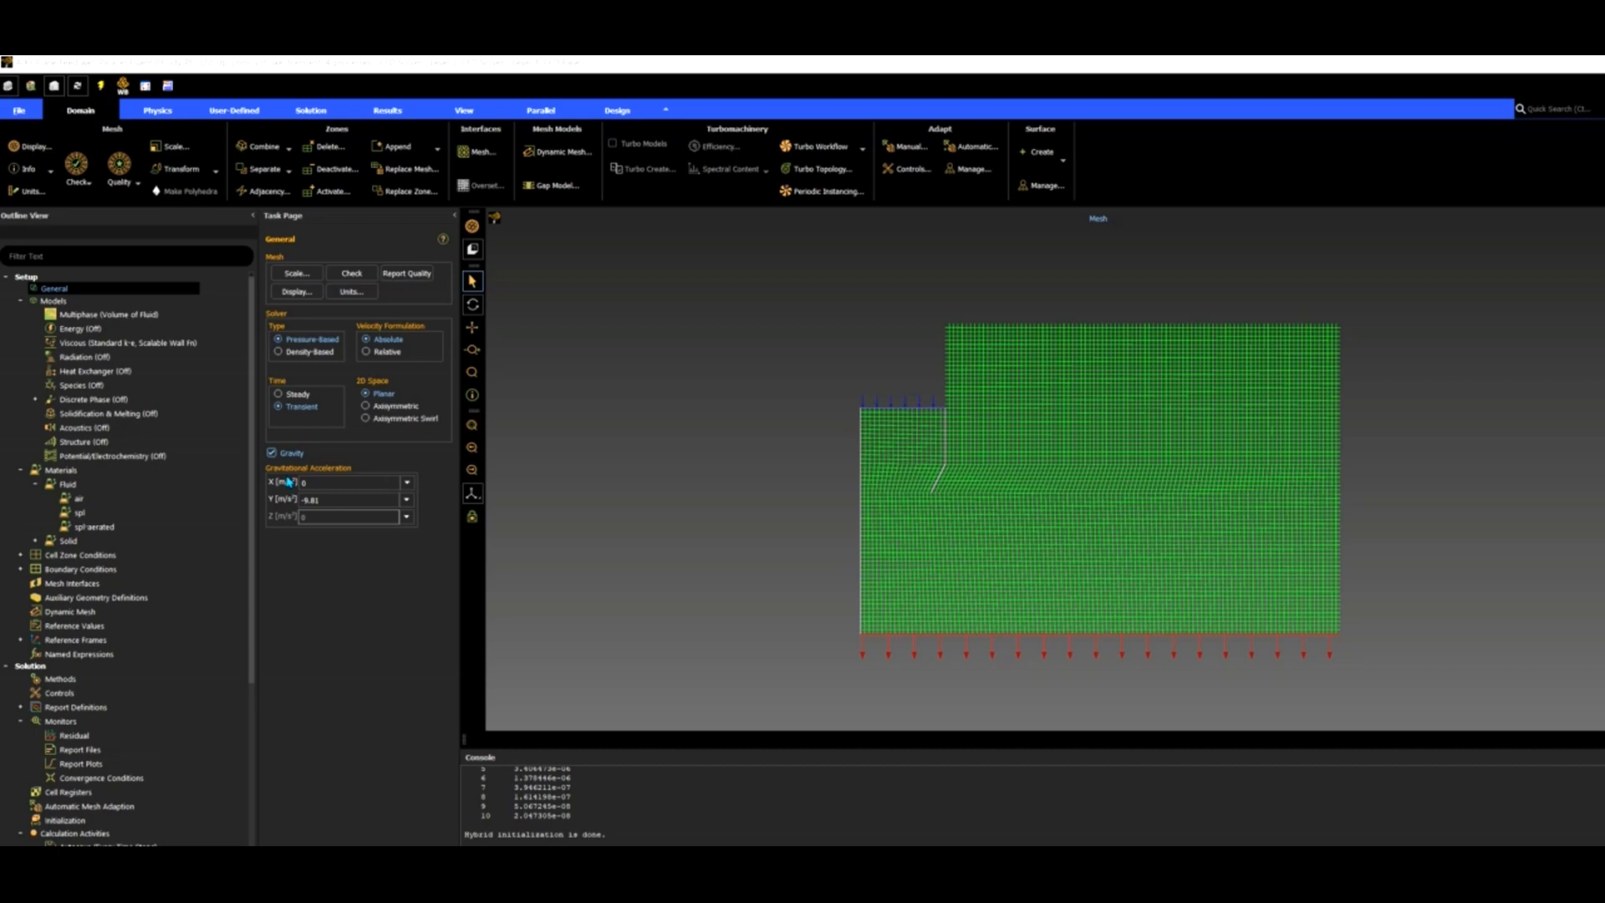
Set the Y gravity component to -9.81 m/s² for the transient case.
click(310, 500)
double_click(94, 316)
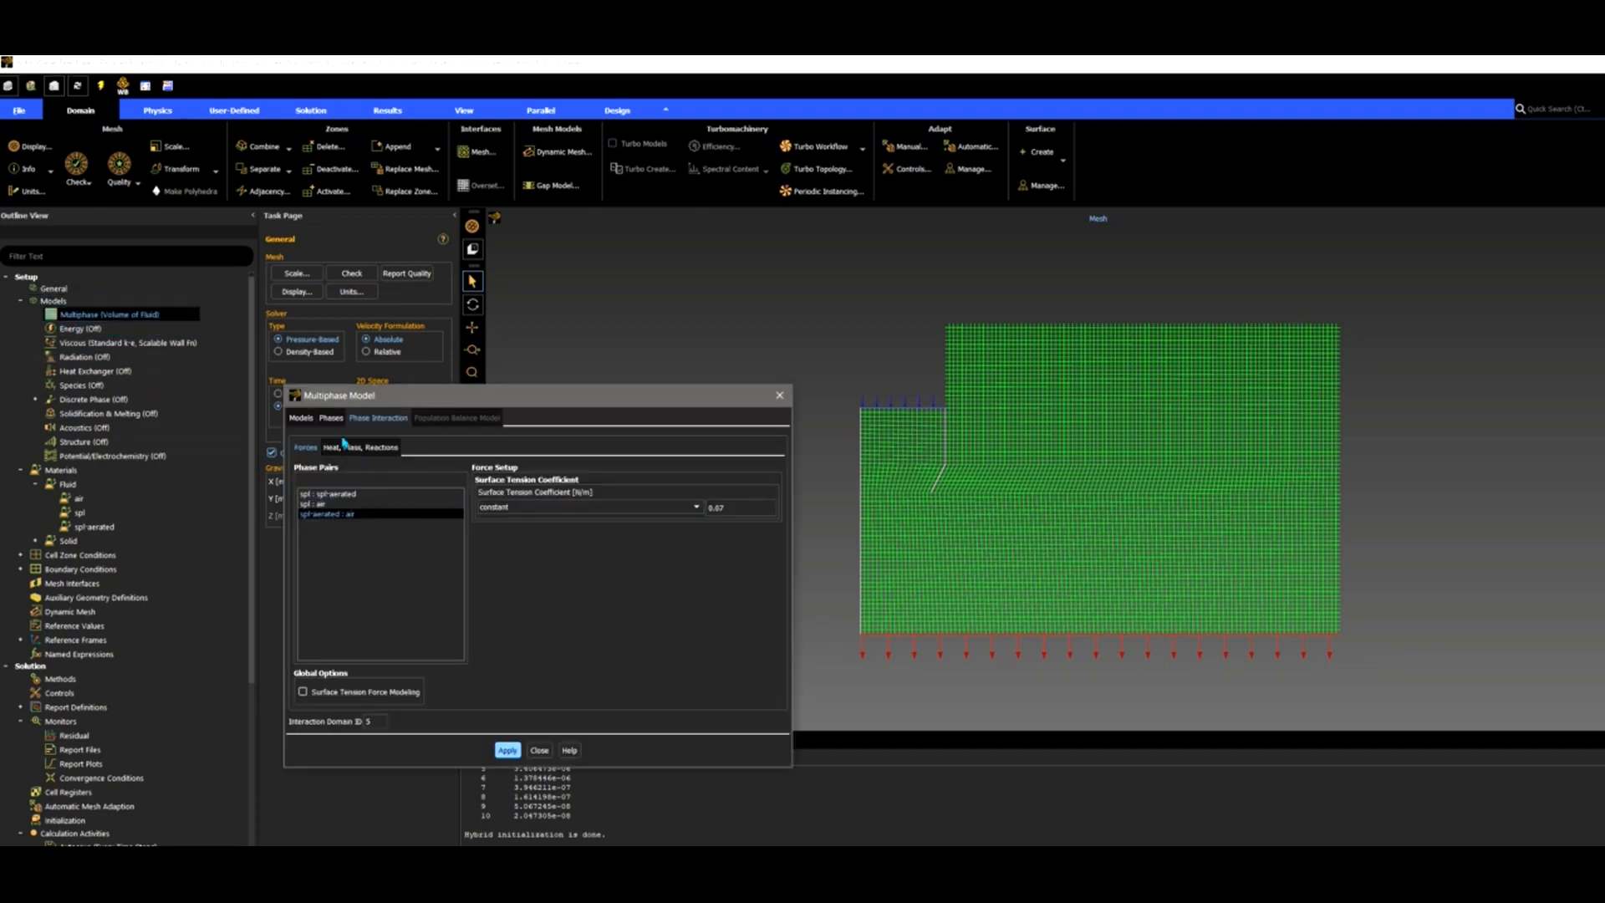
click(302, 418)
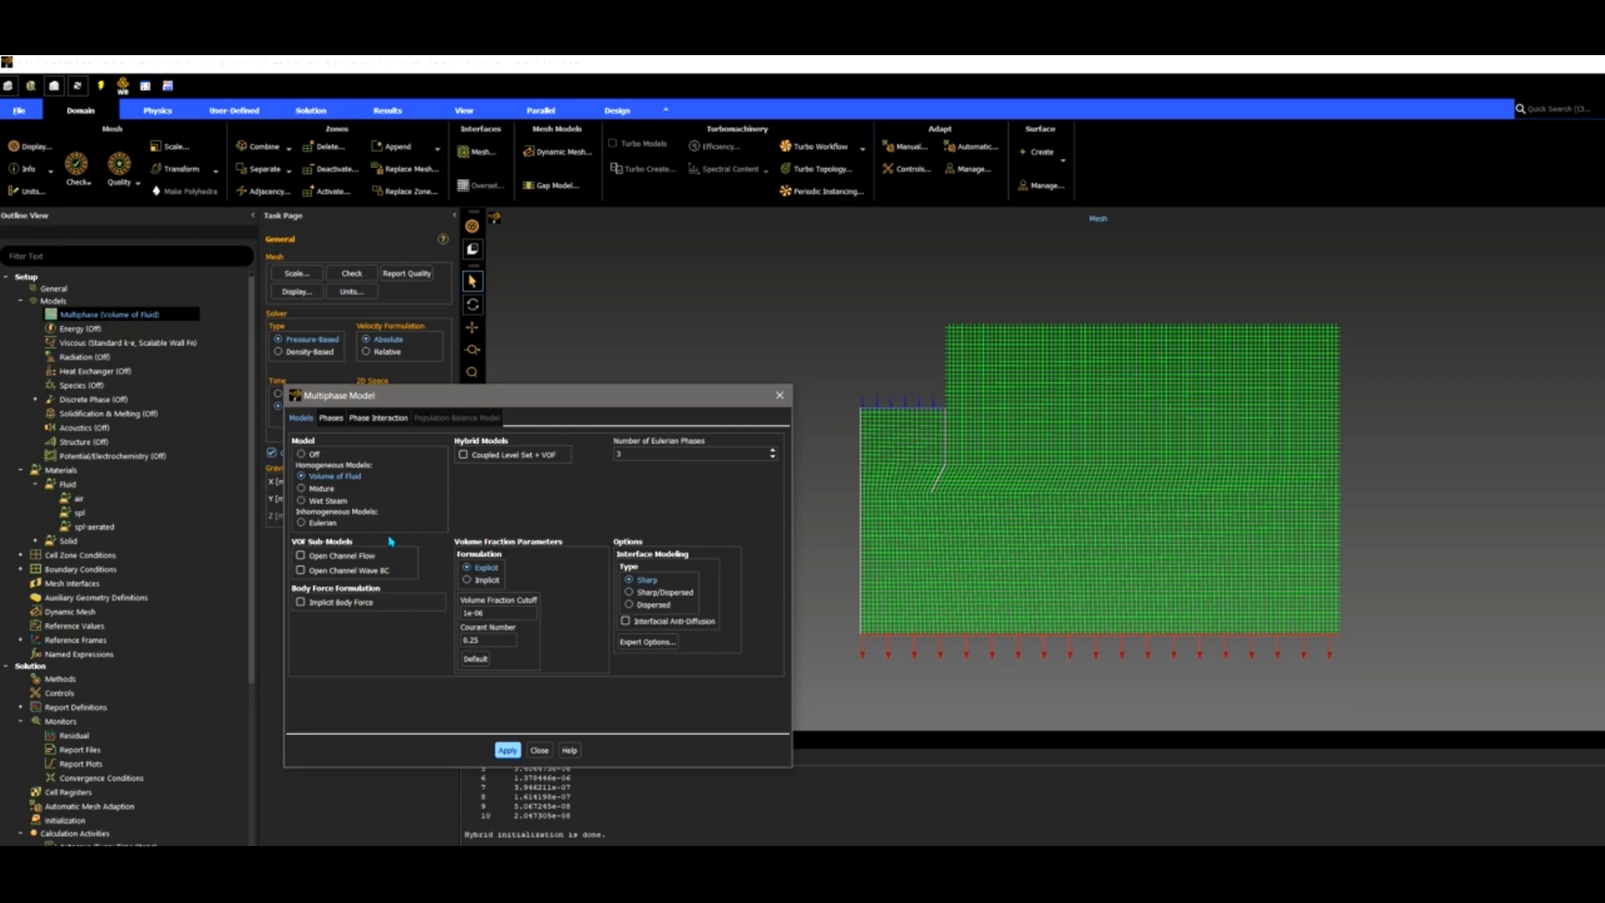
click(332, 420)
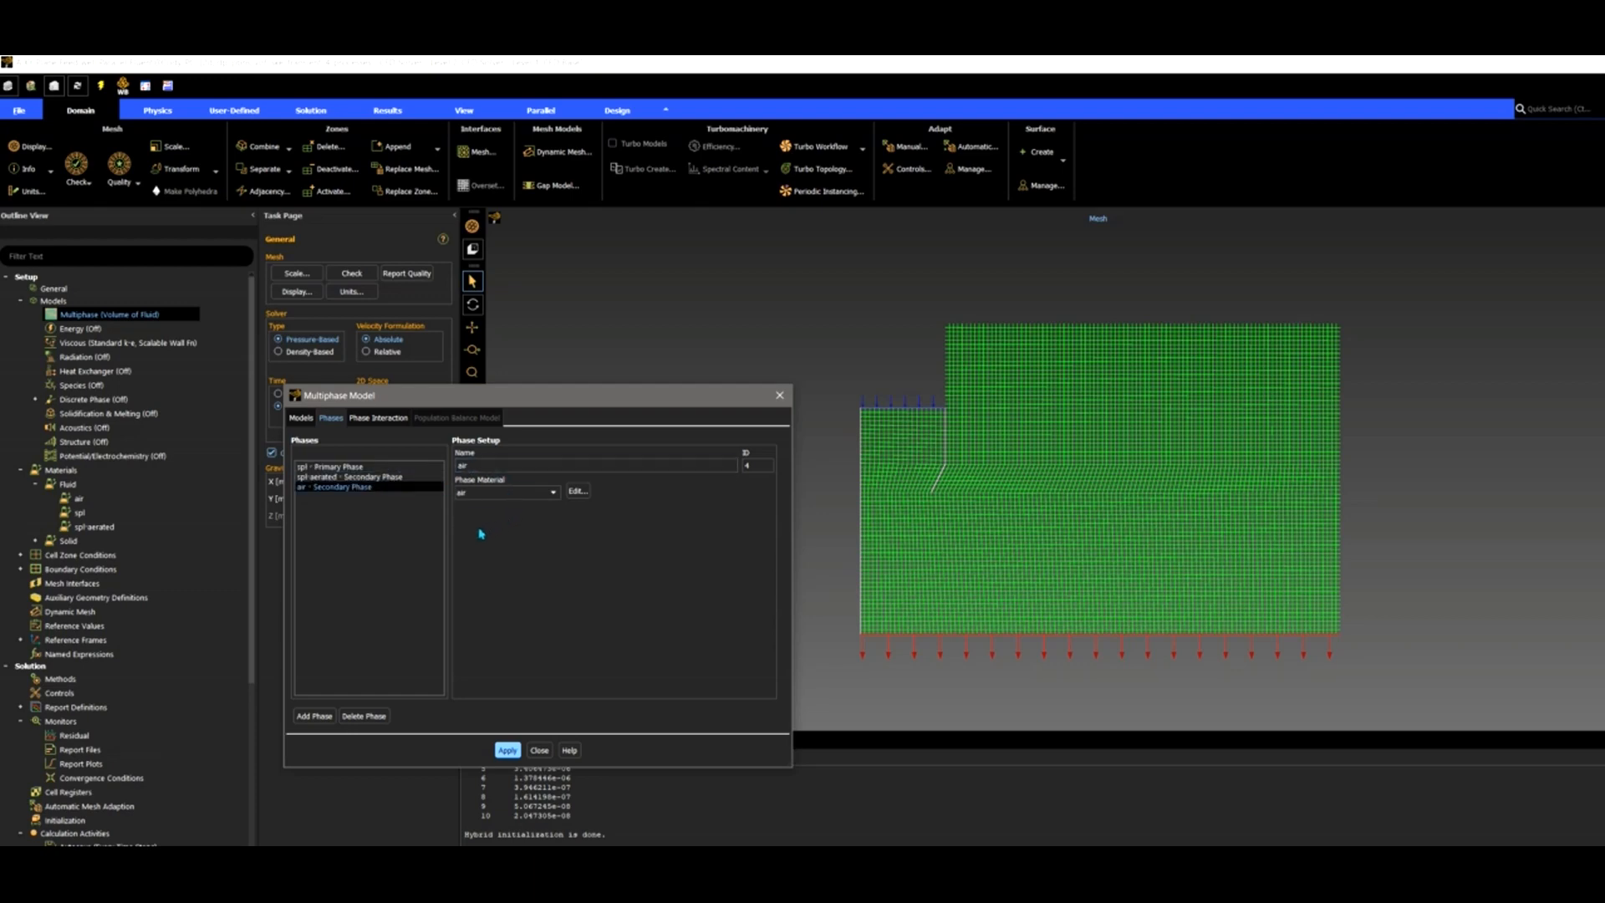
click(381, 475)
click(380, 466)
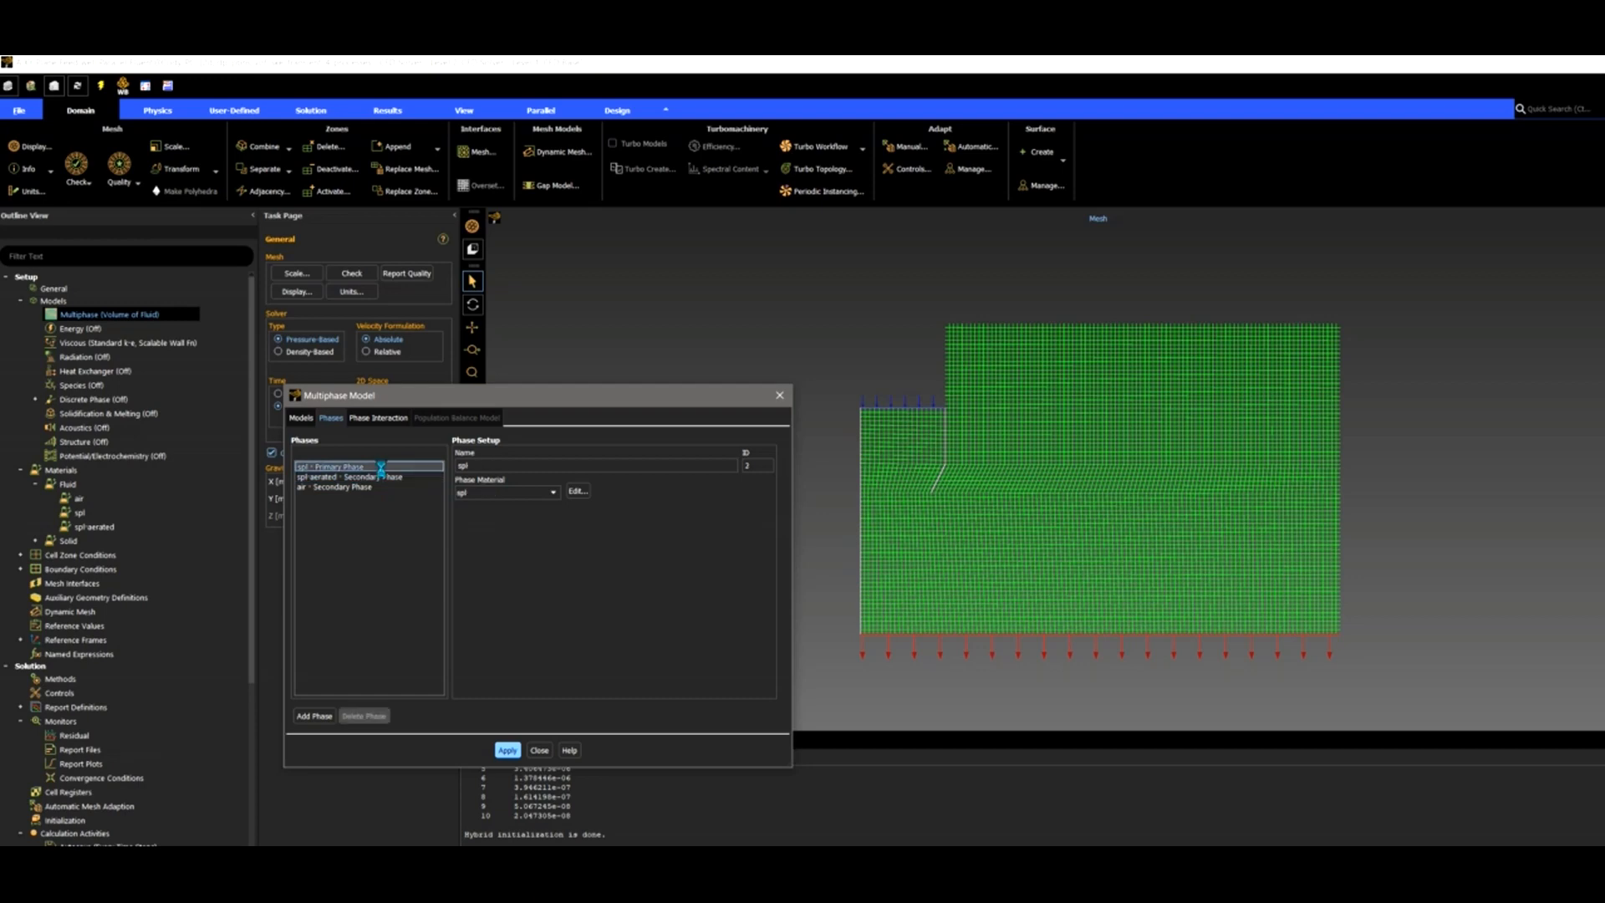
click(380, 418)
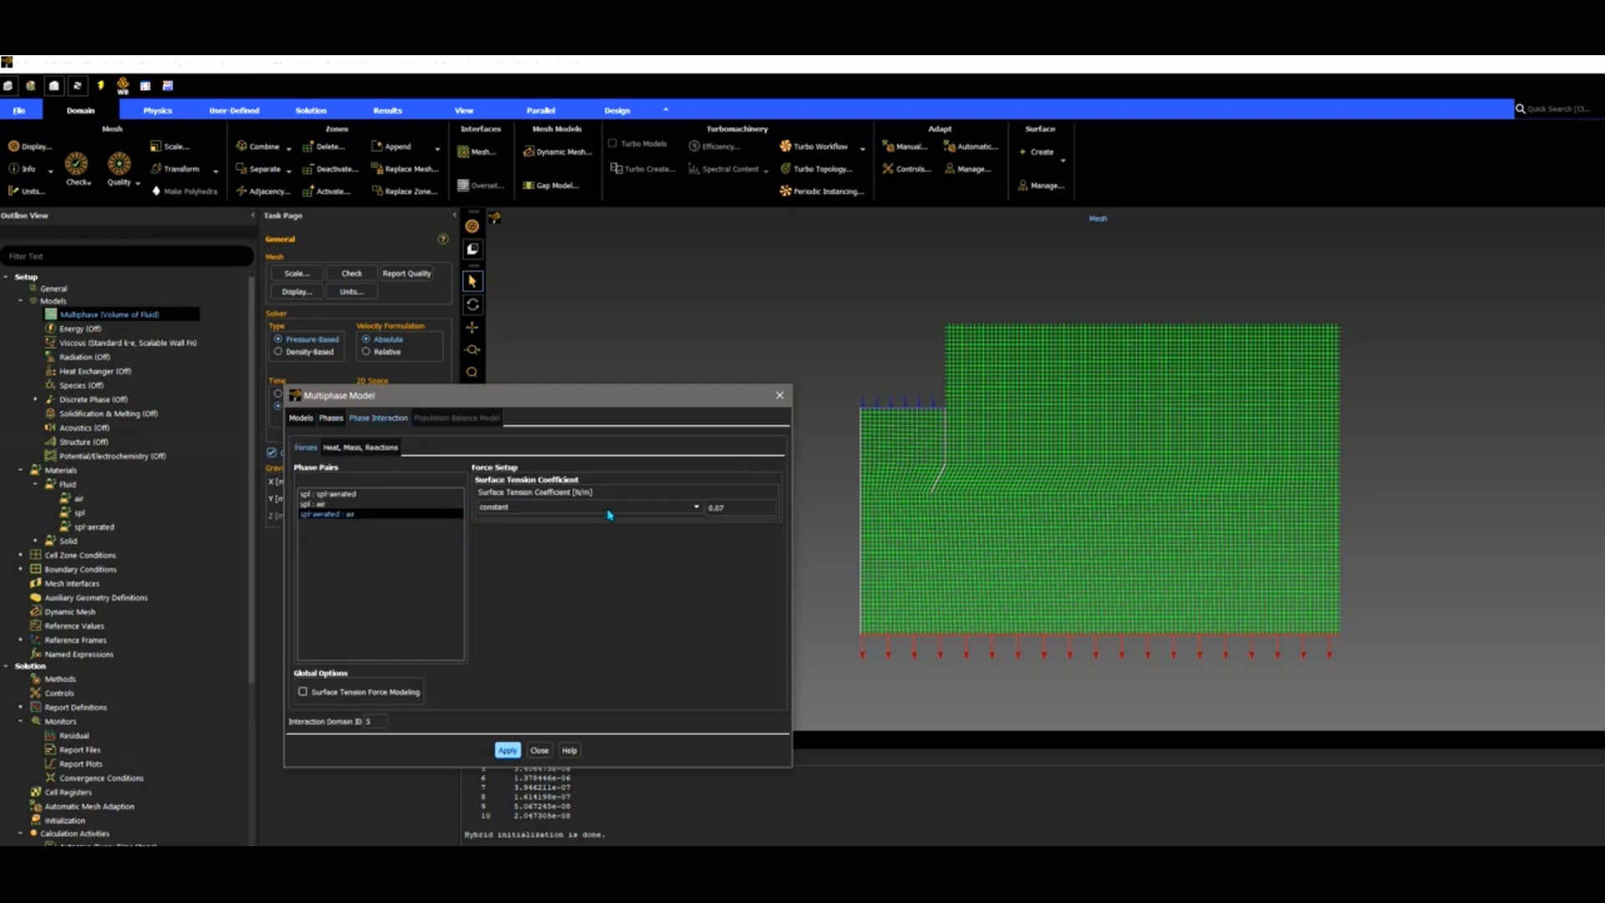
click(349, 493)
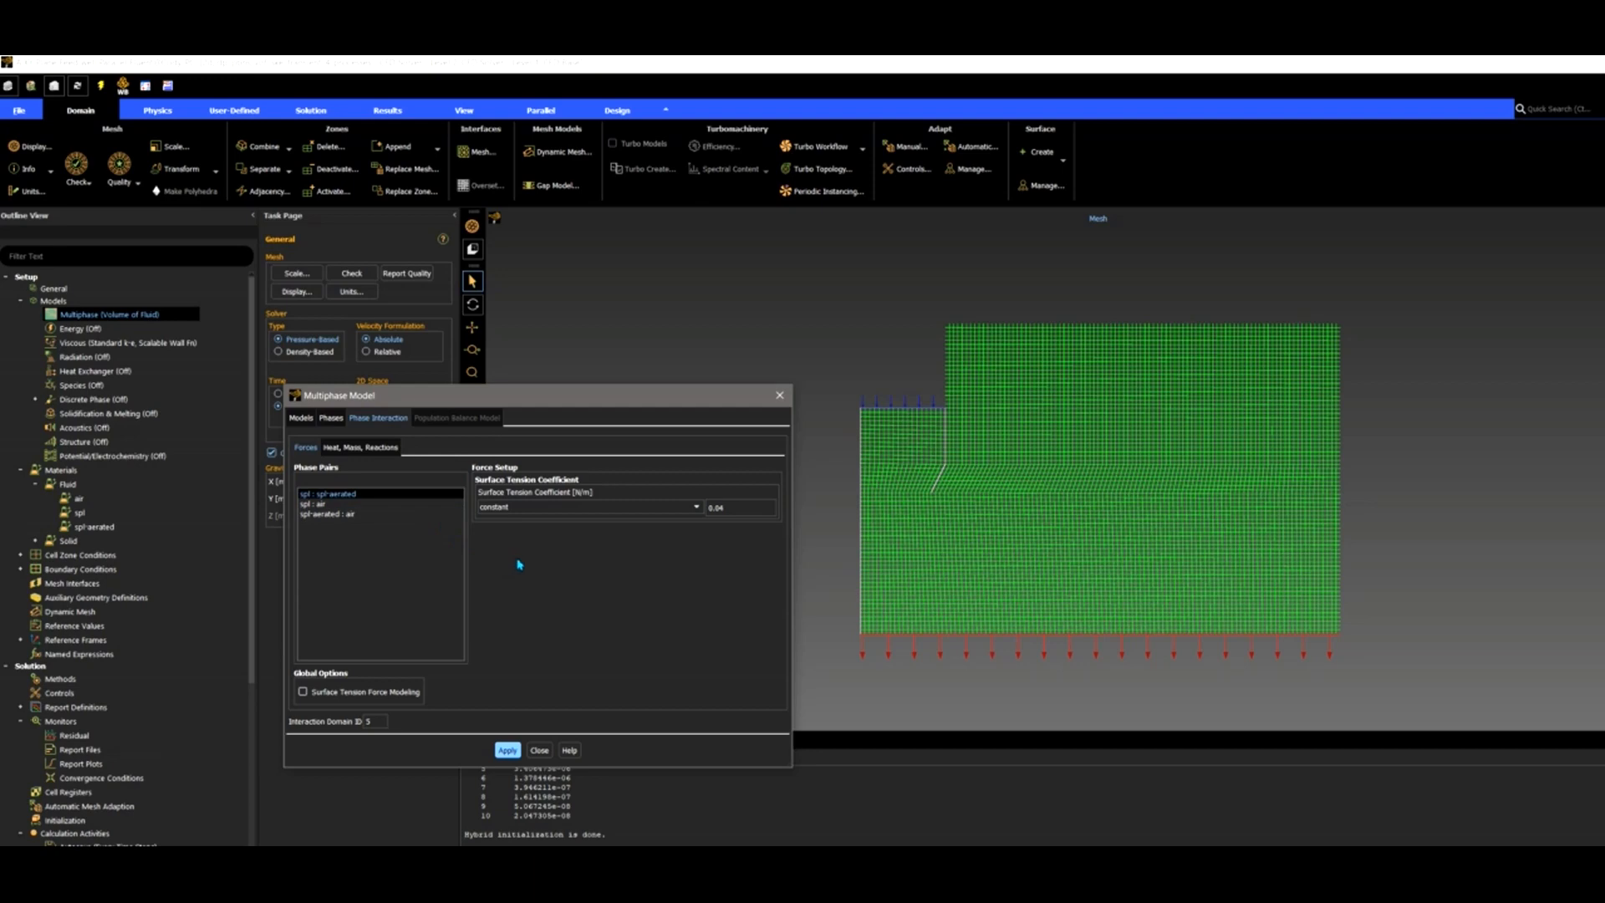
click(733, 510)
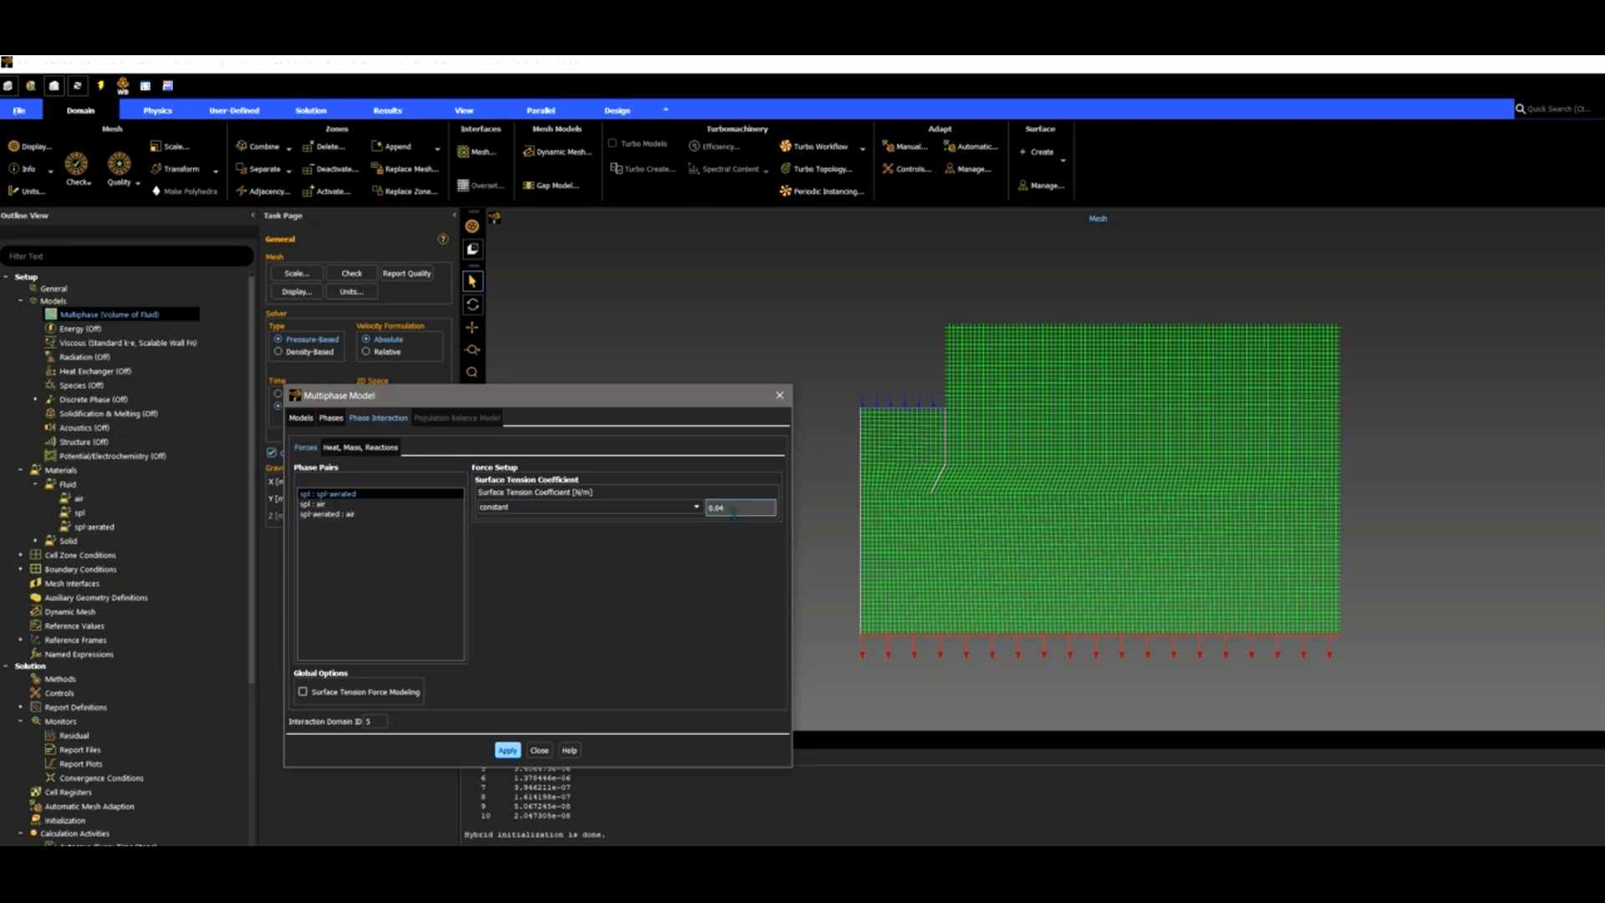
click(345, 505)
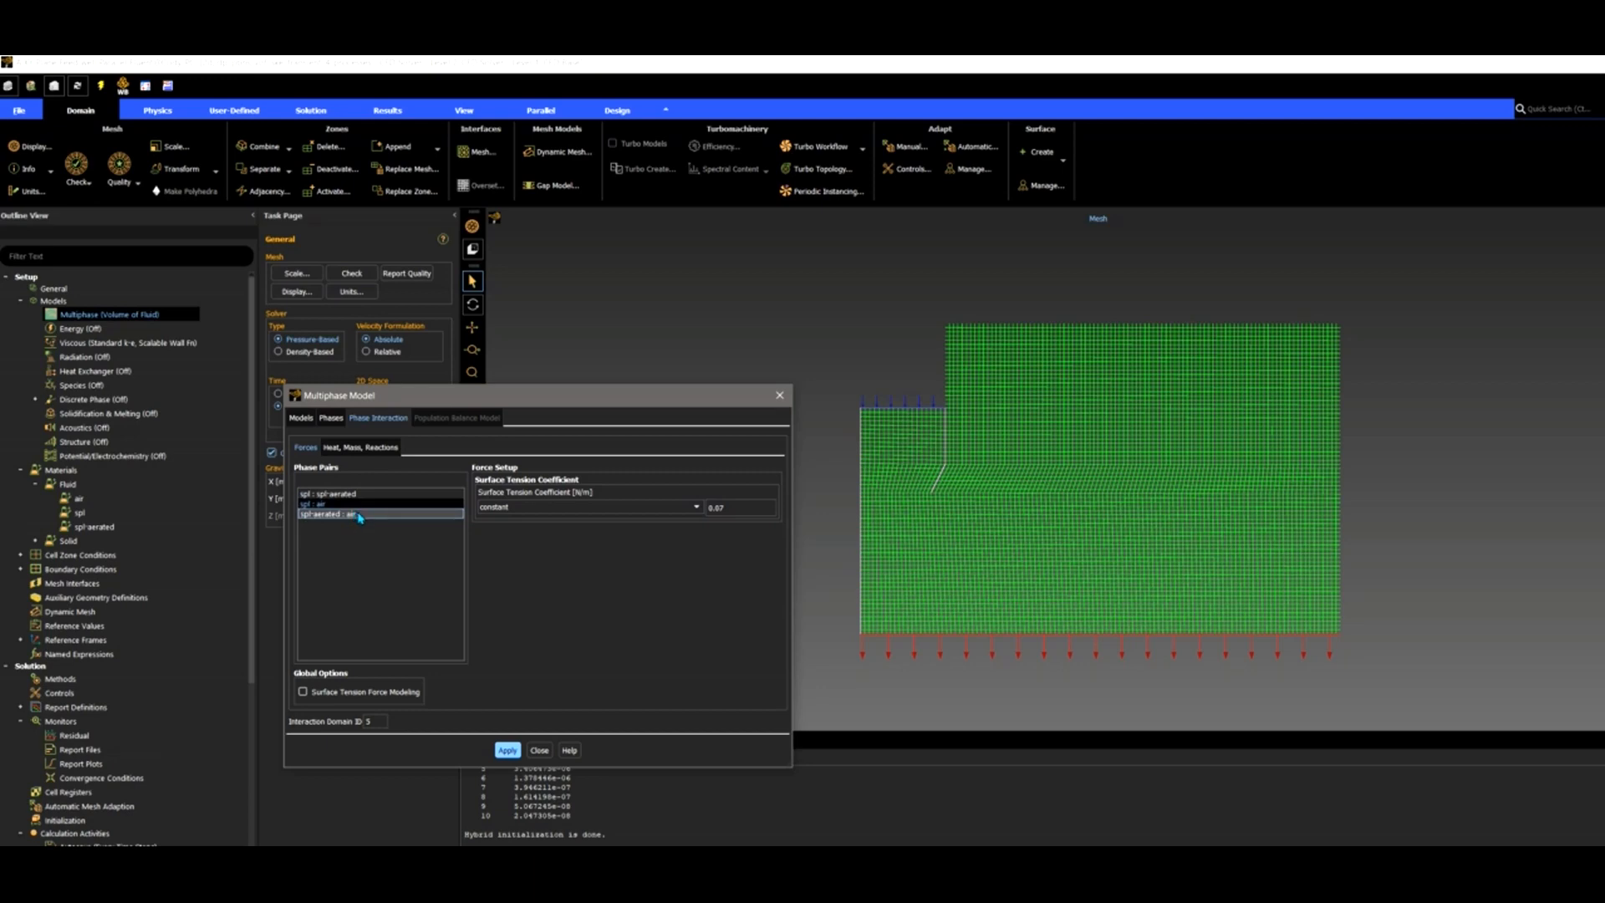
click(356, 514)
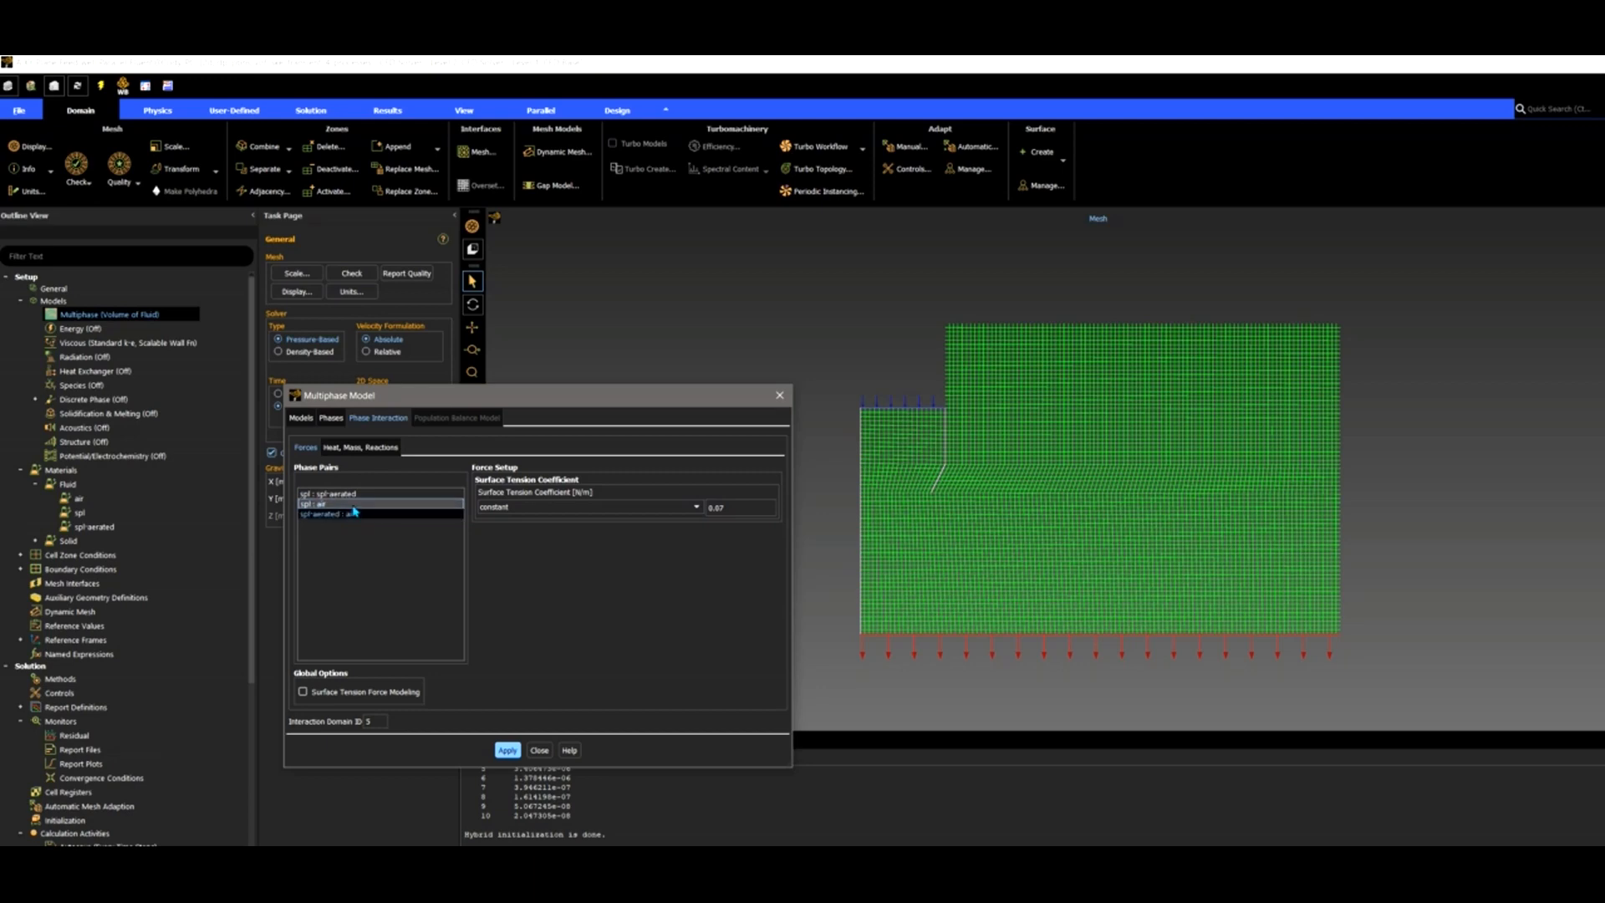
click(352, 507)
click(540, 752)
click(780, 395)
click(165, 343)
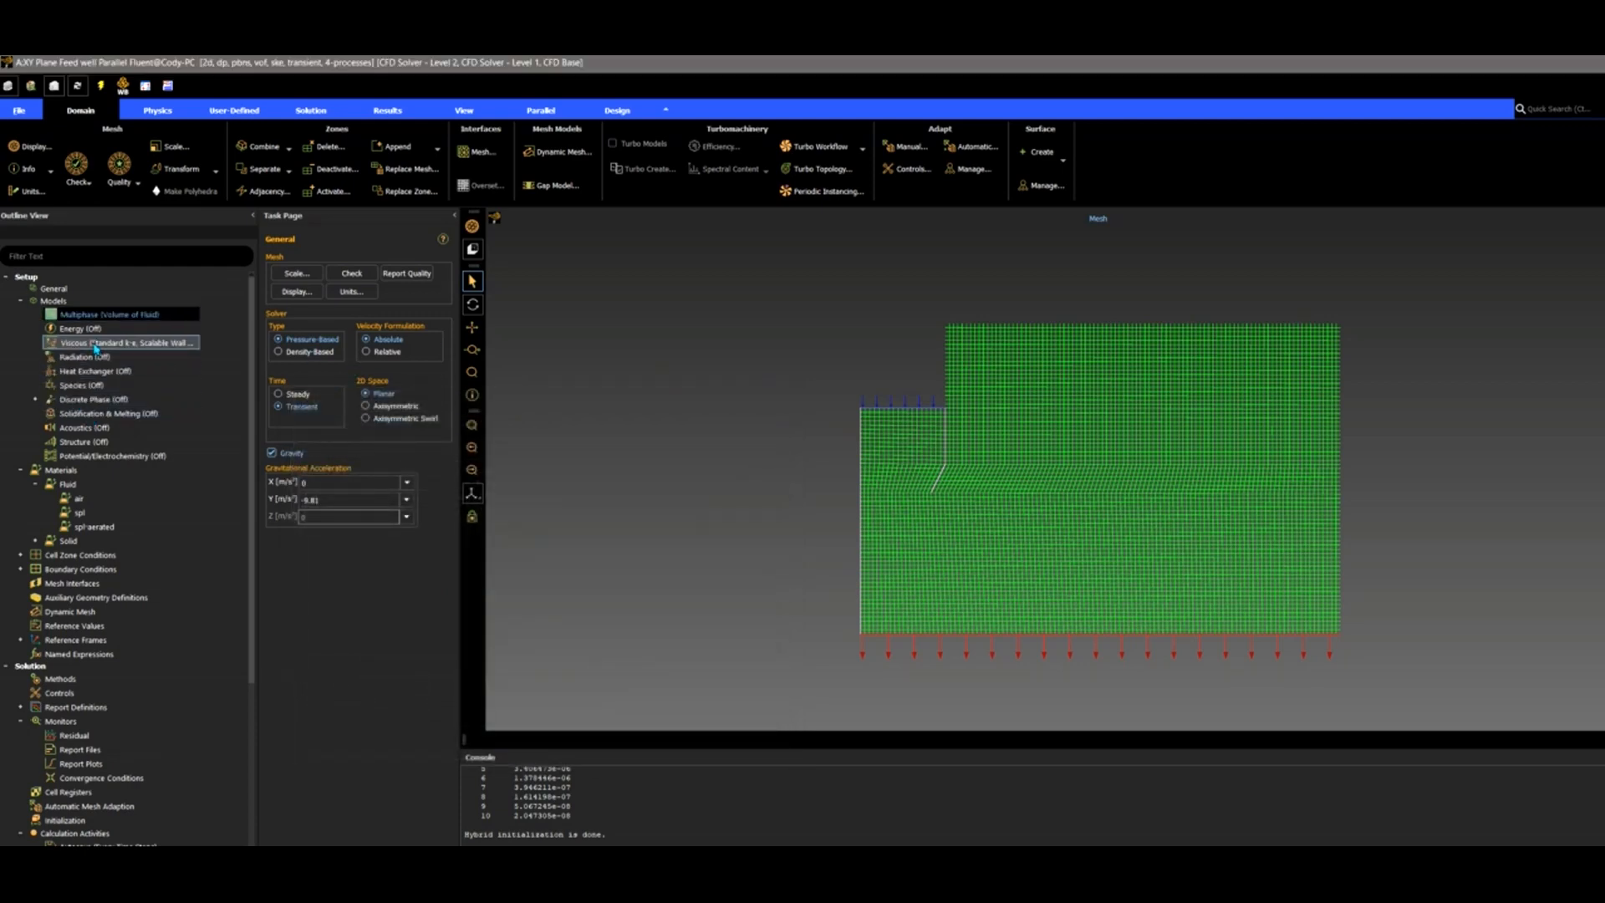
double_click(94, 343)
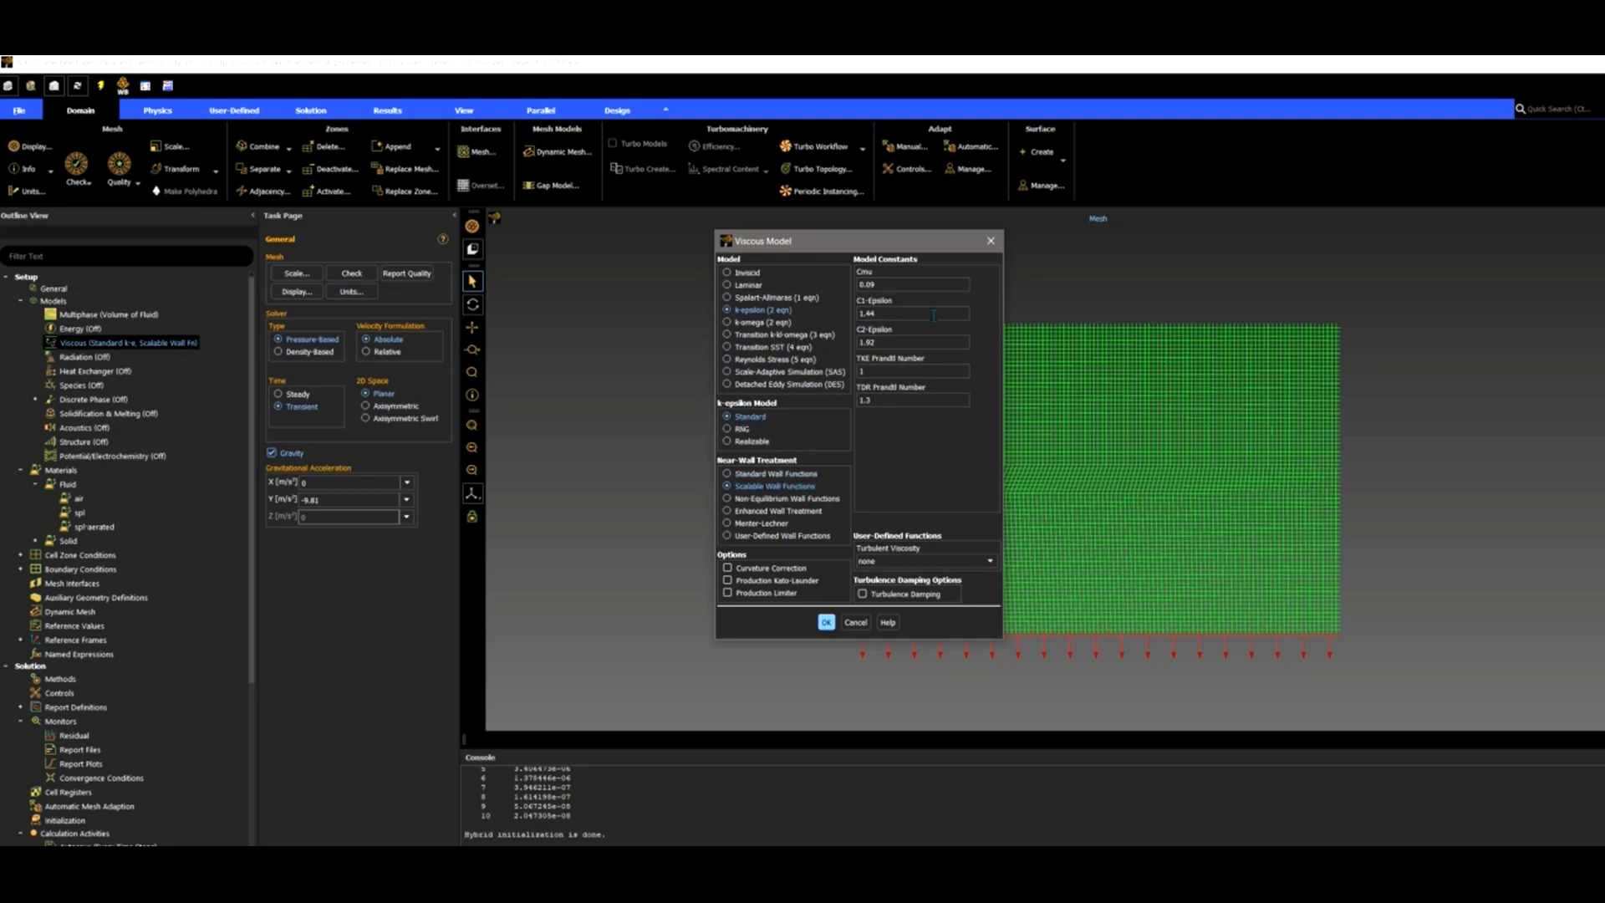
click(855, 623)
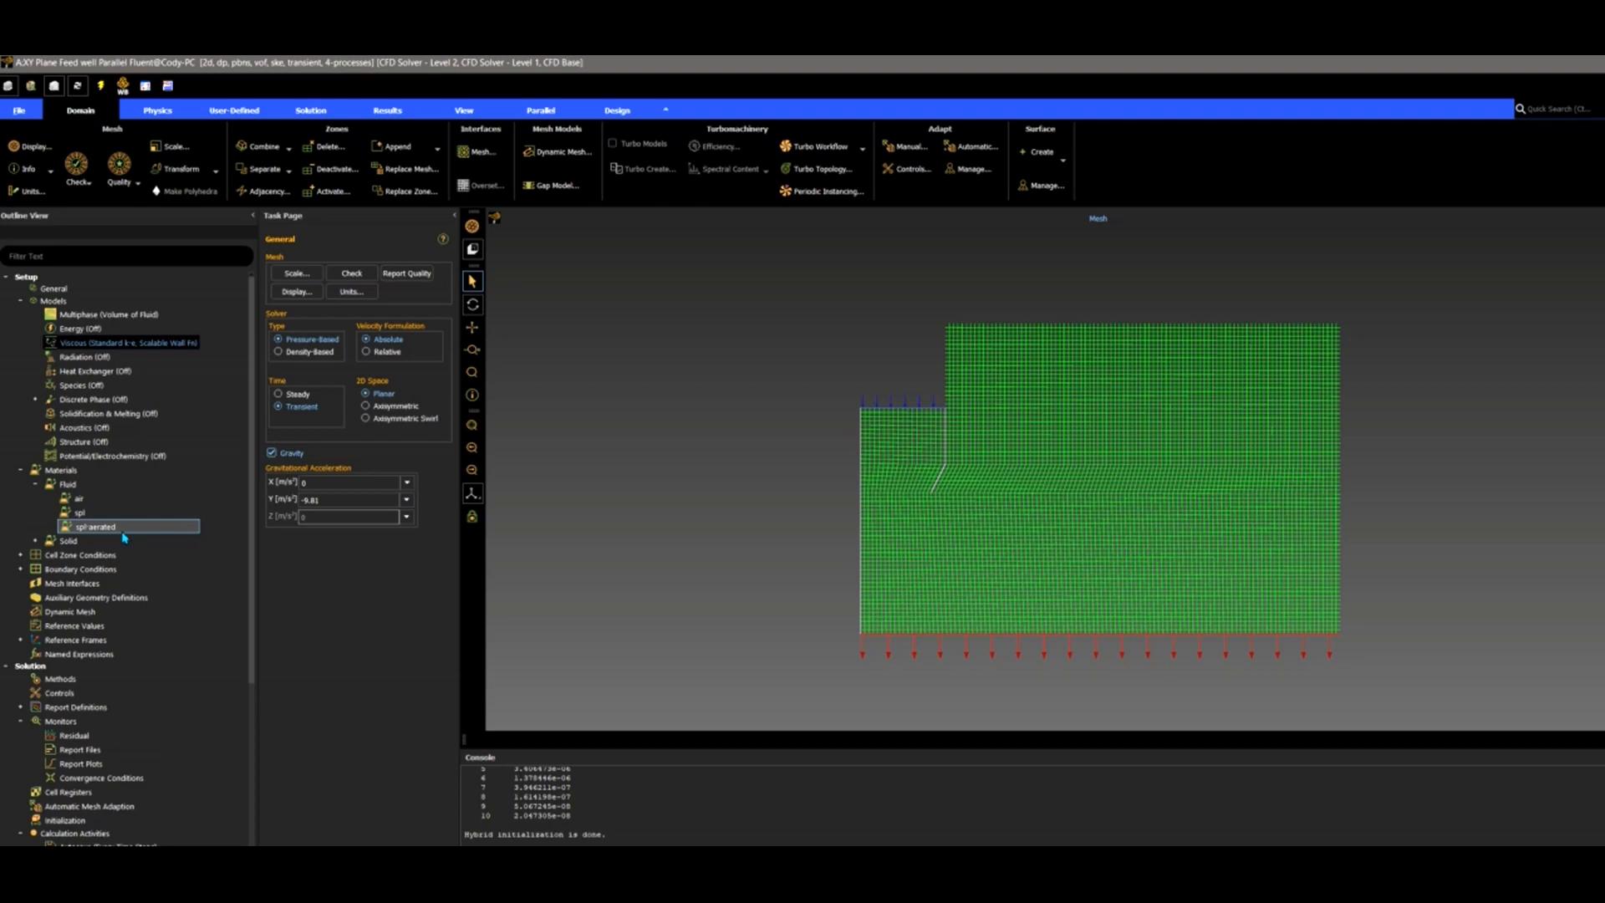
List the cell zones and inspect air_region, feed_well_region and fluid_region in turn.
click(21, 555)
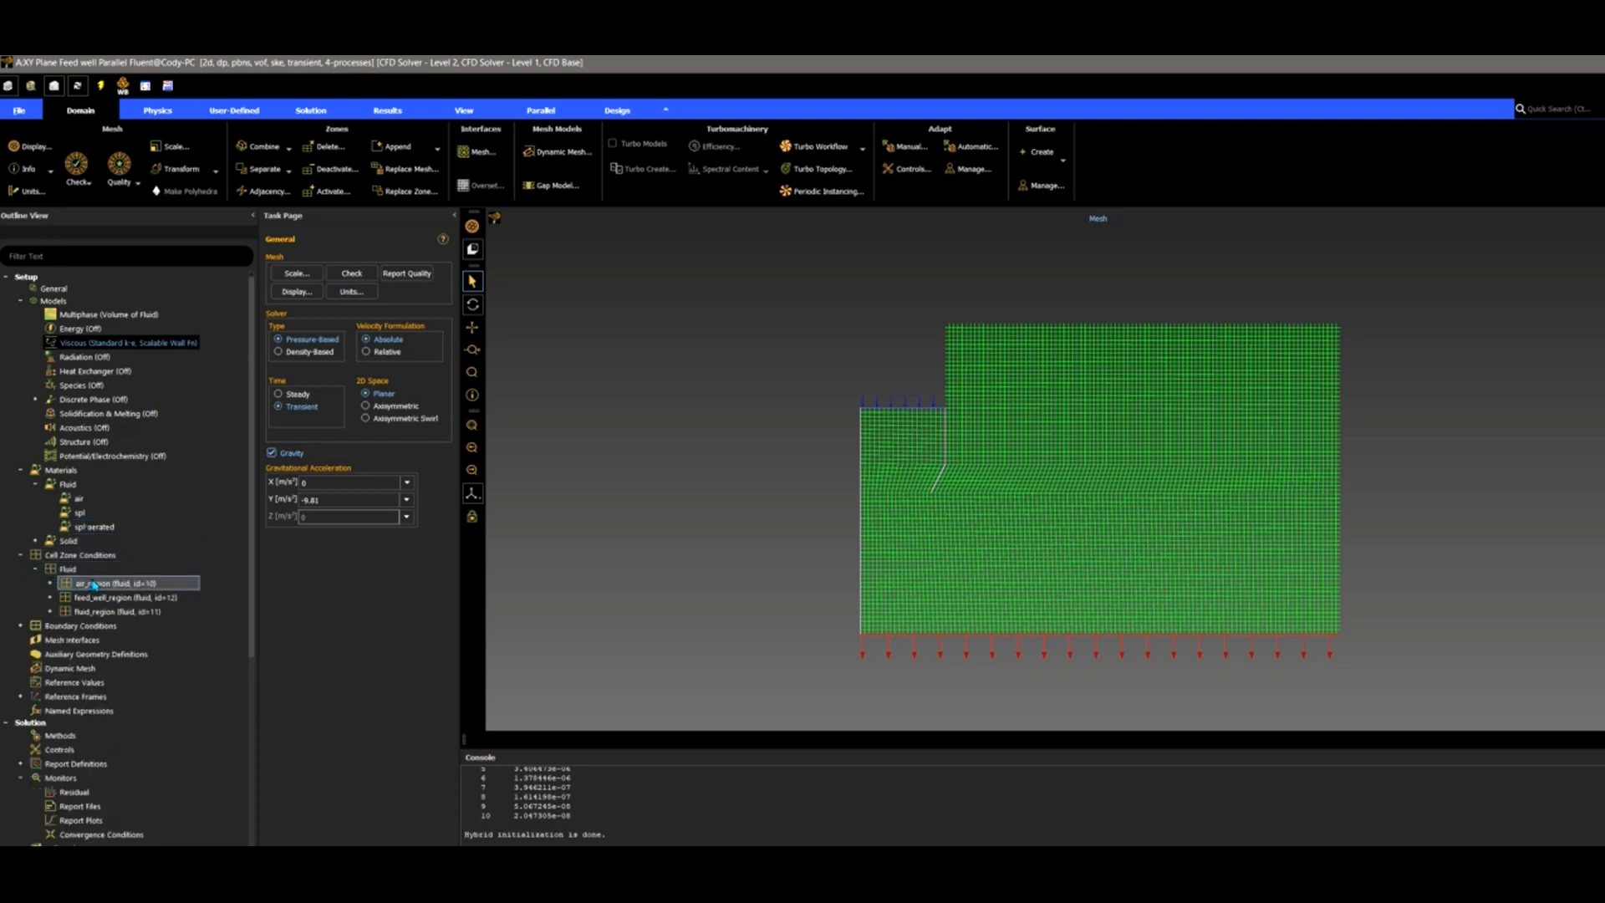
double_click(82, 556)
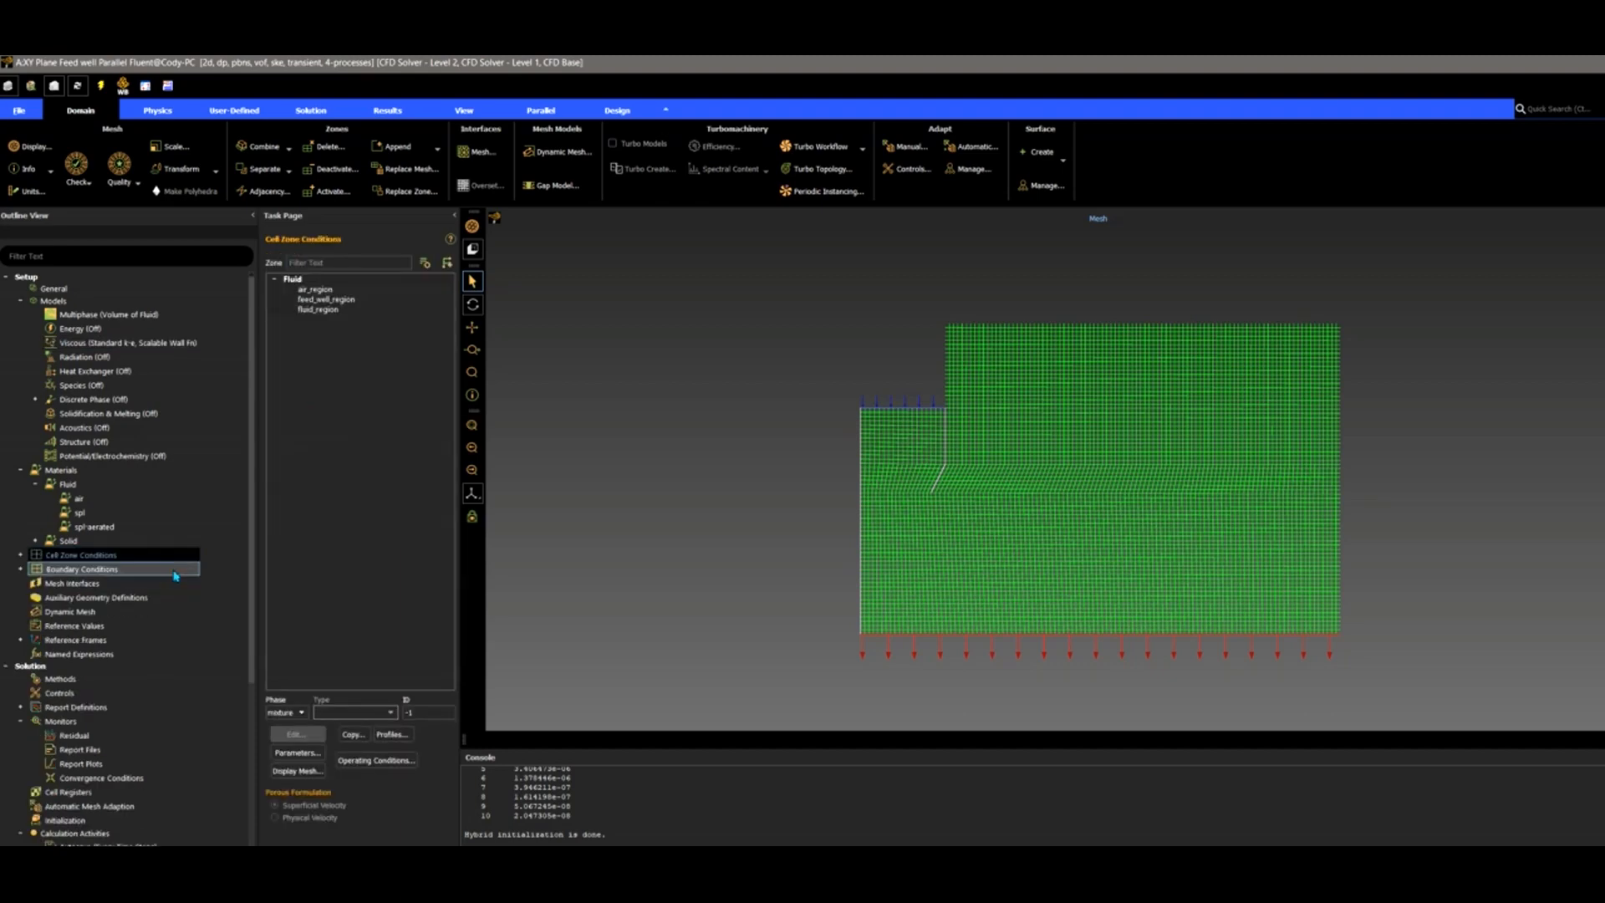
click(316, 290)
click(324, 299)
click(327, 302)
click(330, 310)
click(331, 302)
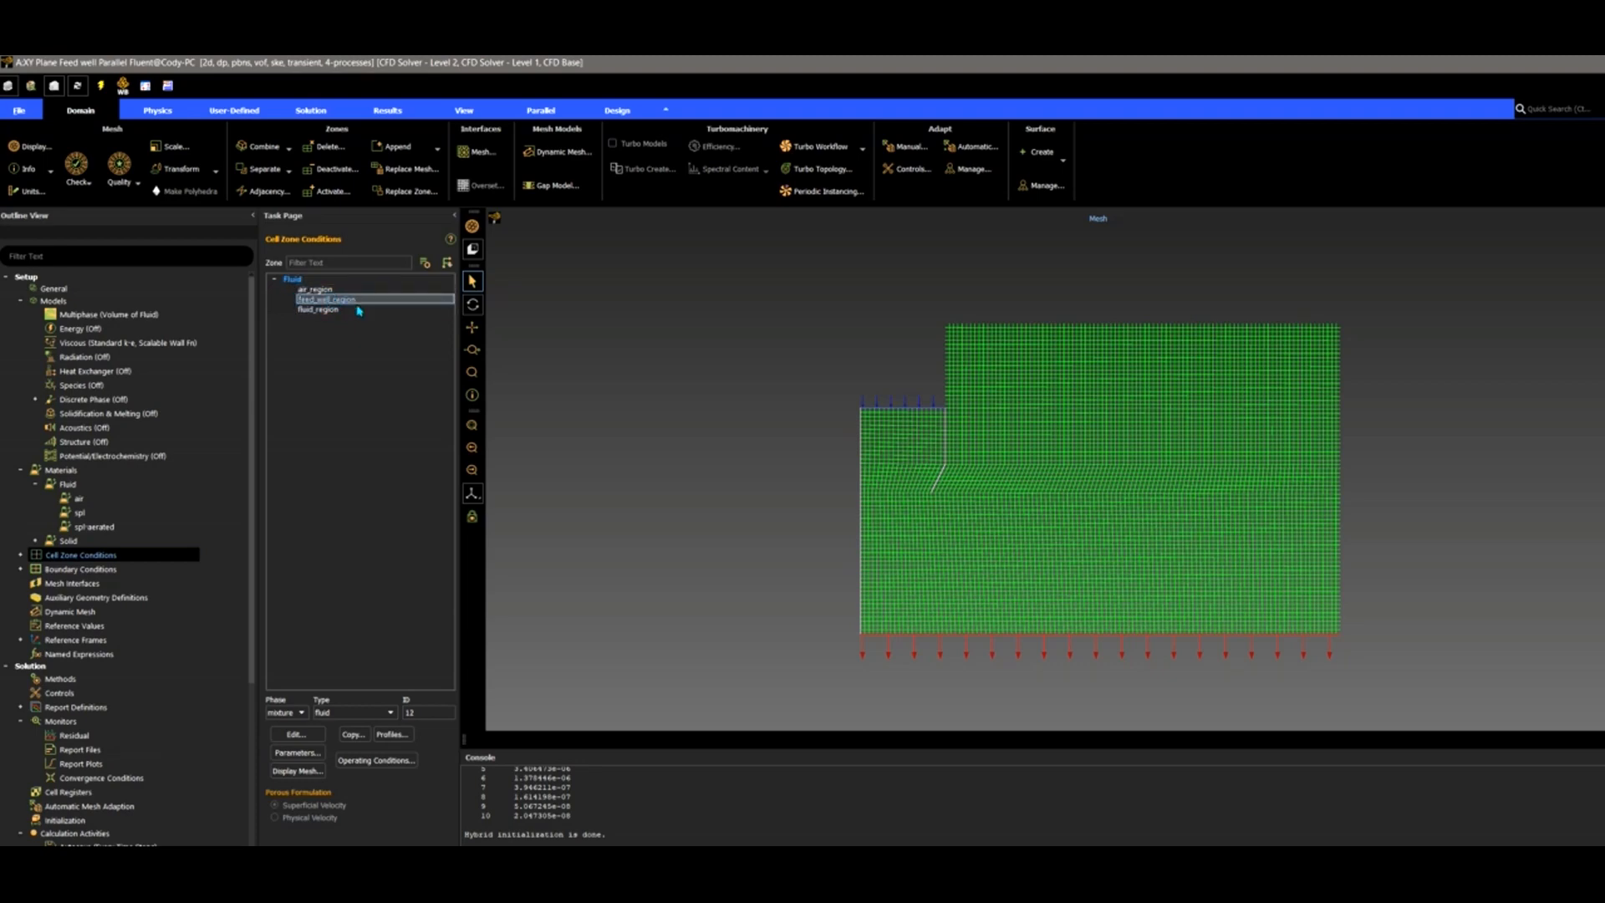
Keep feed_well_region as fluid with mixture phase, then show the Boundary Conditions zones.
click(349, 714)
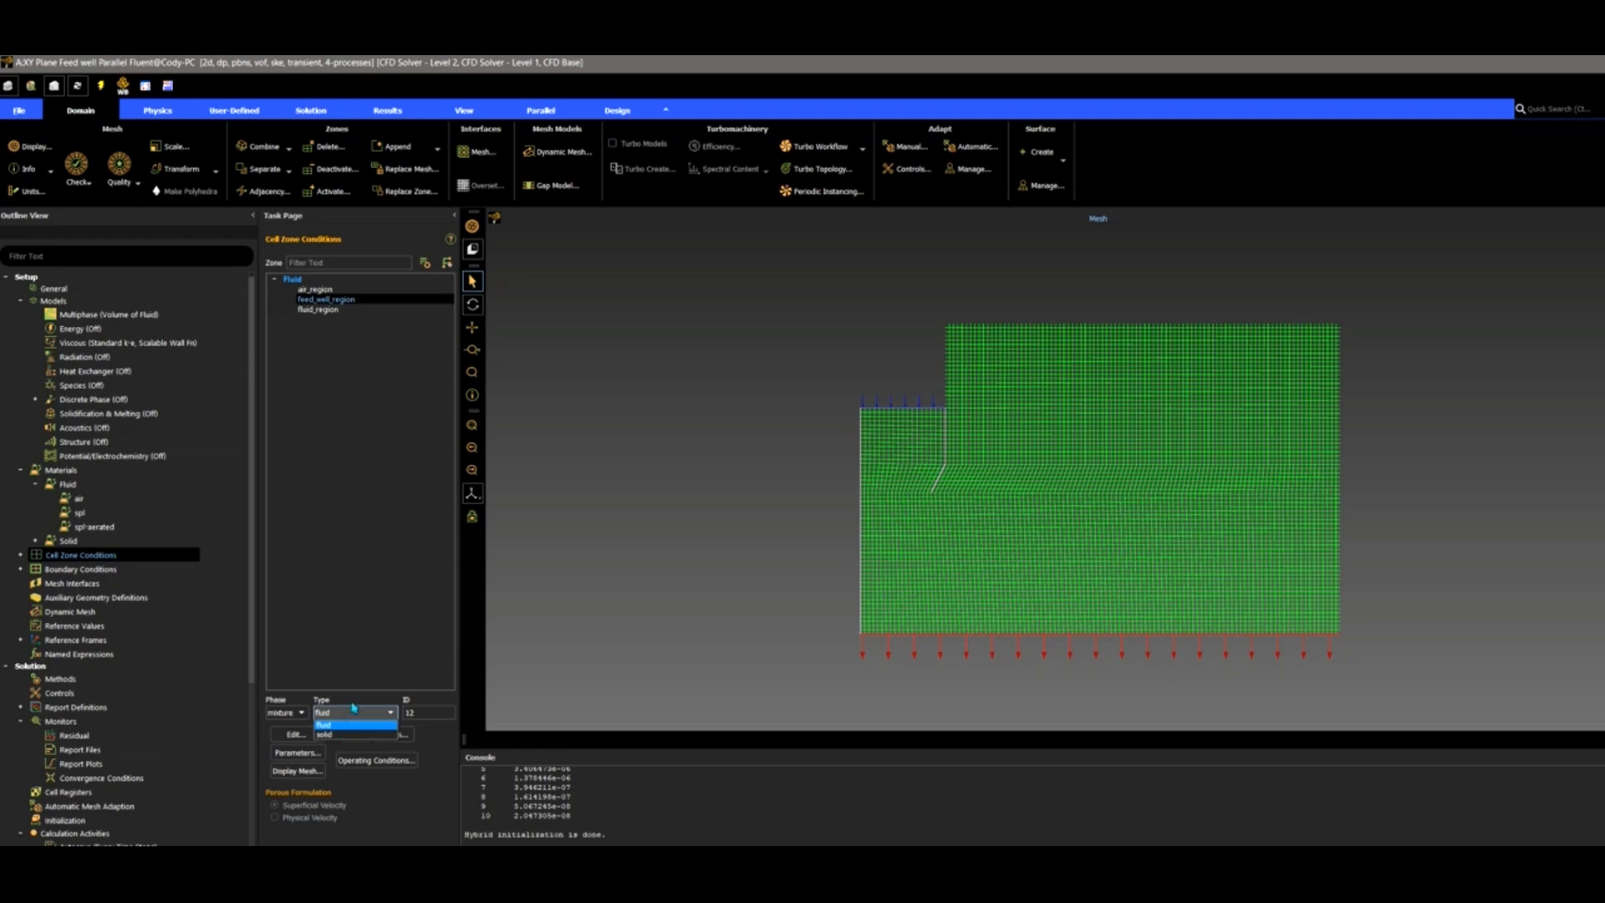
click(360, 689)
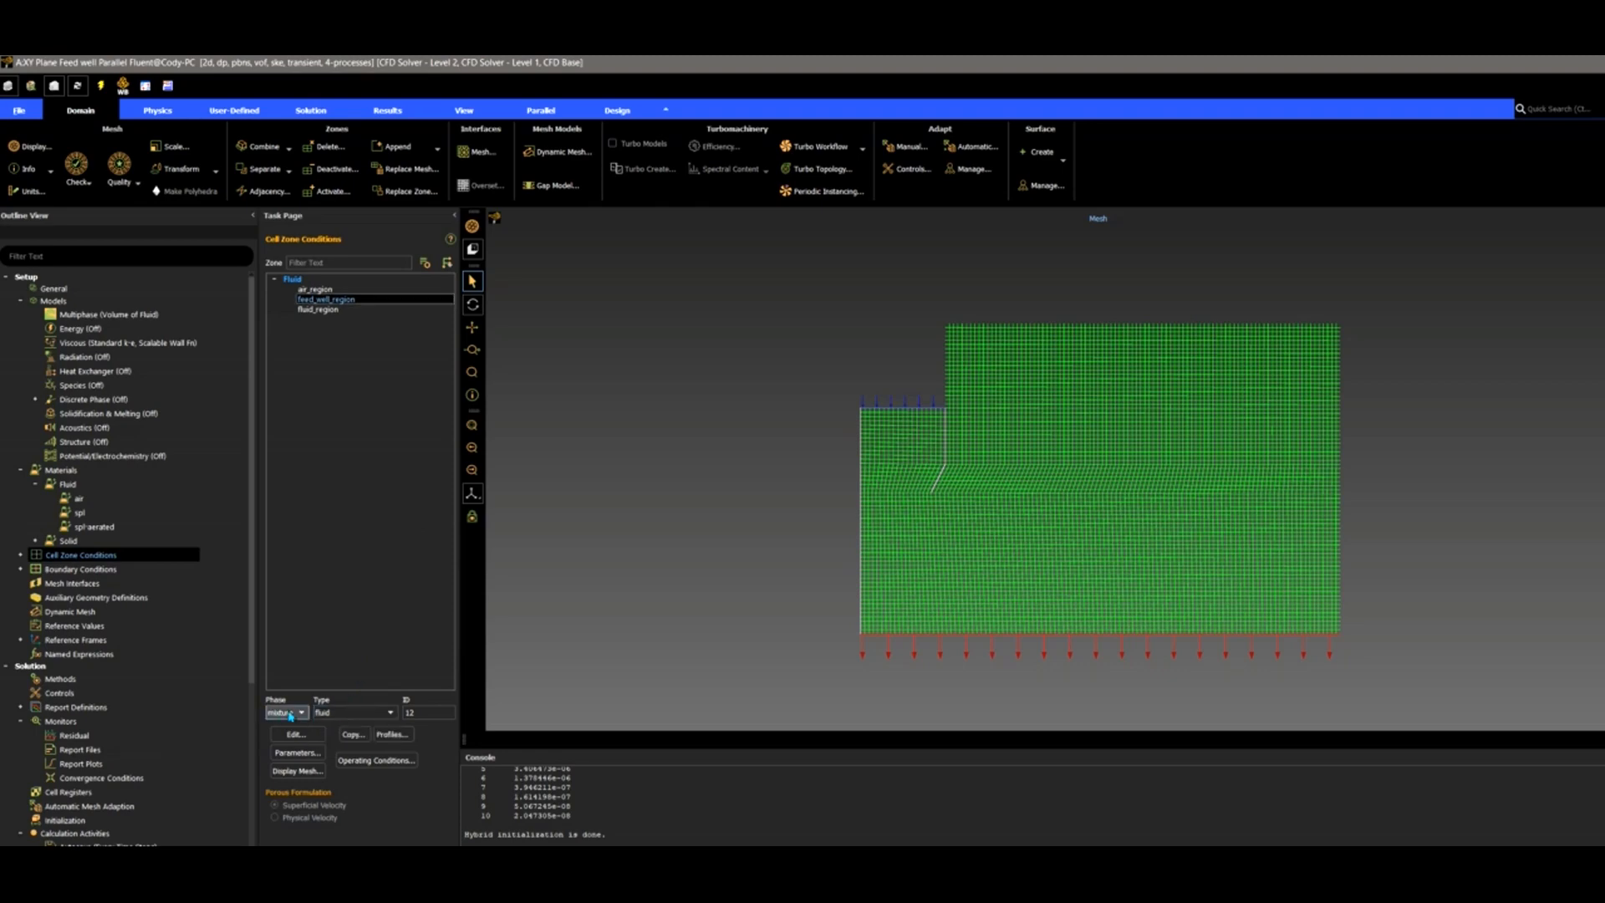
click(289, 713)
click(376, 430)
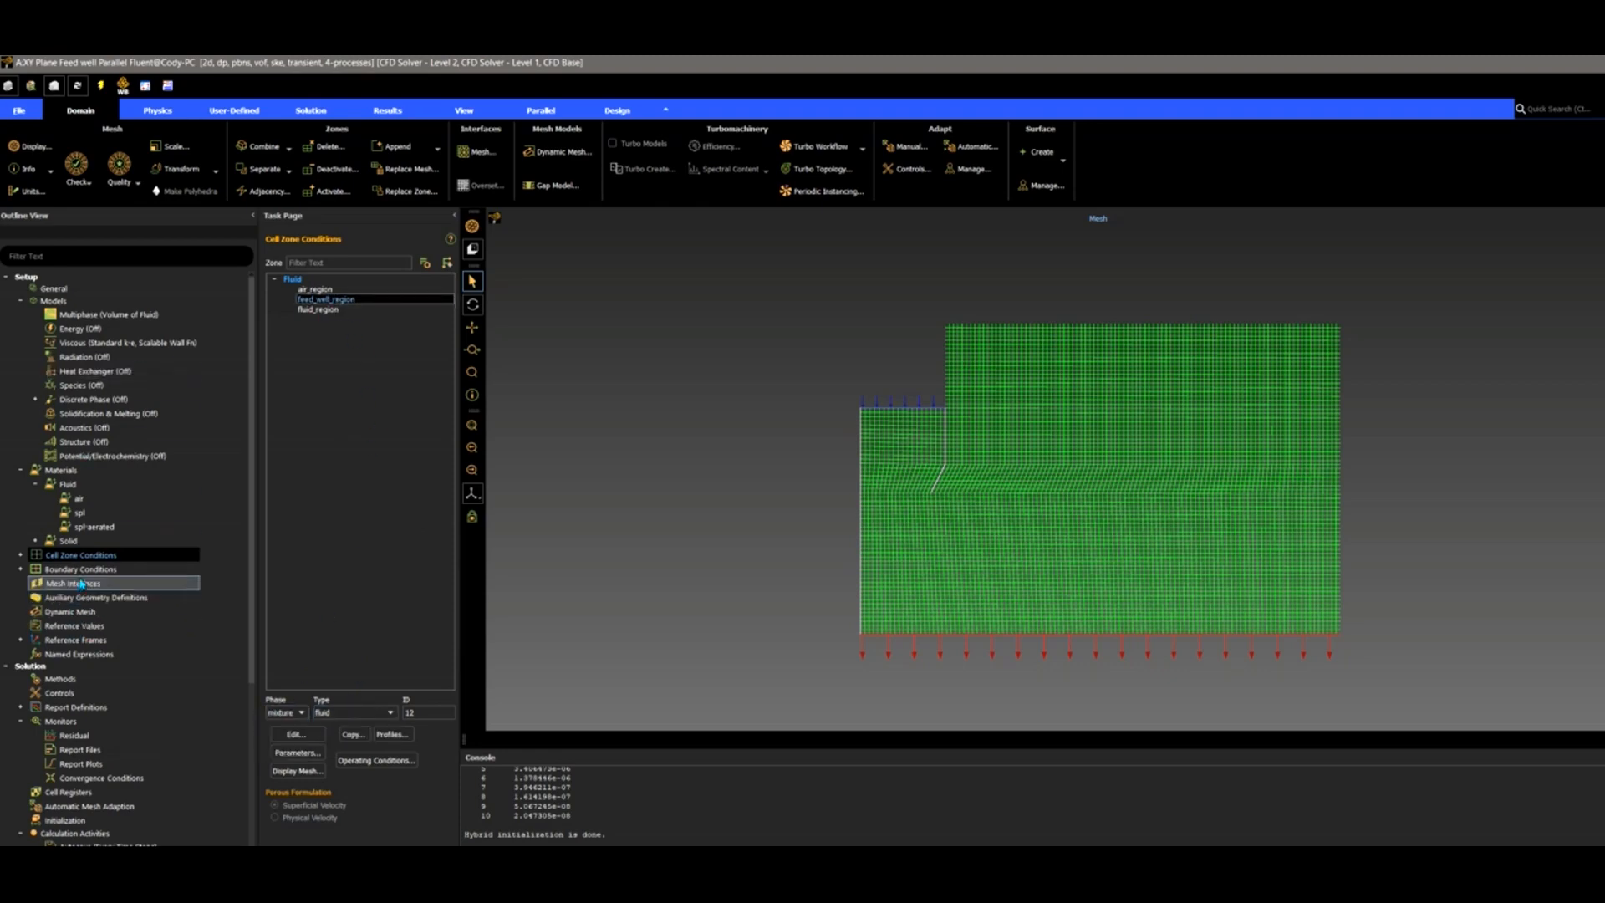
double_click(191, 569)
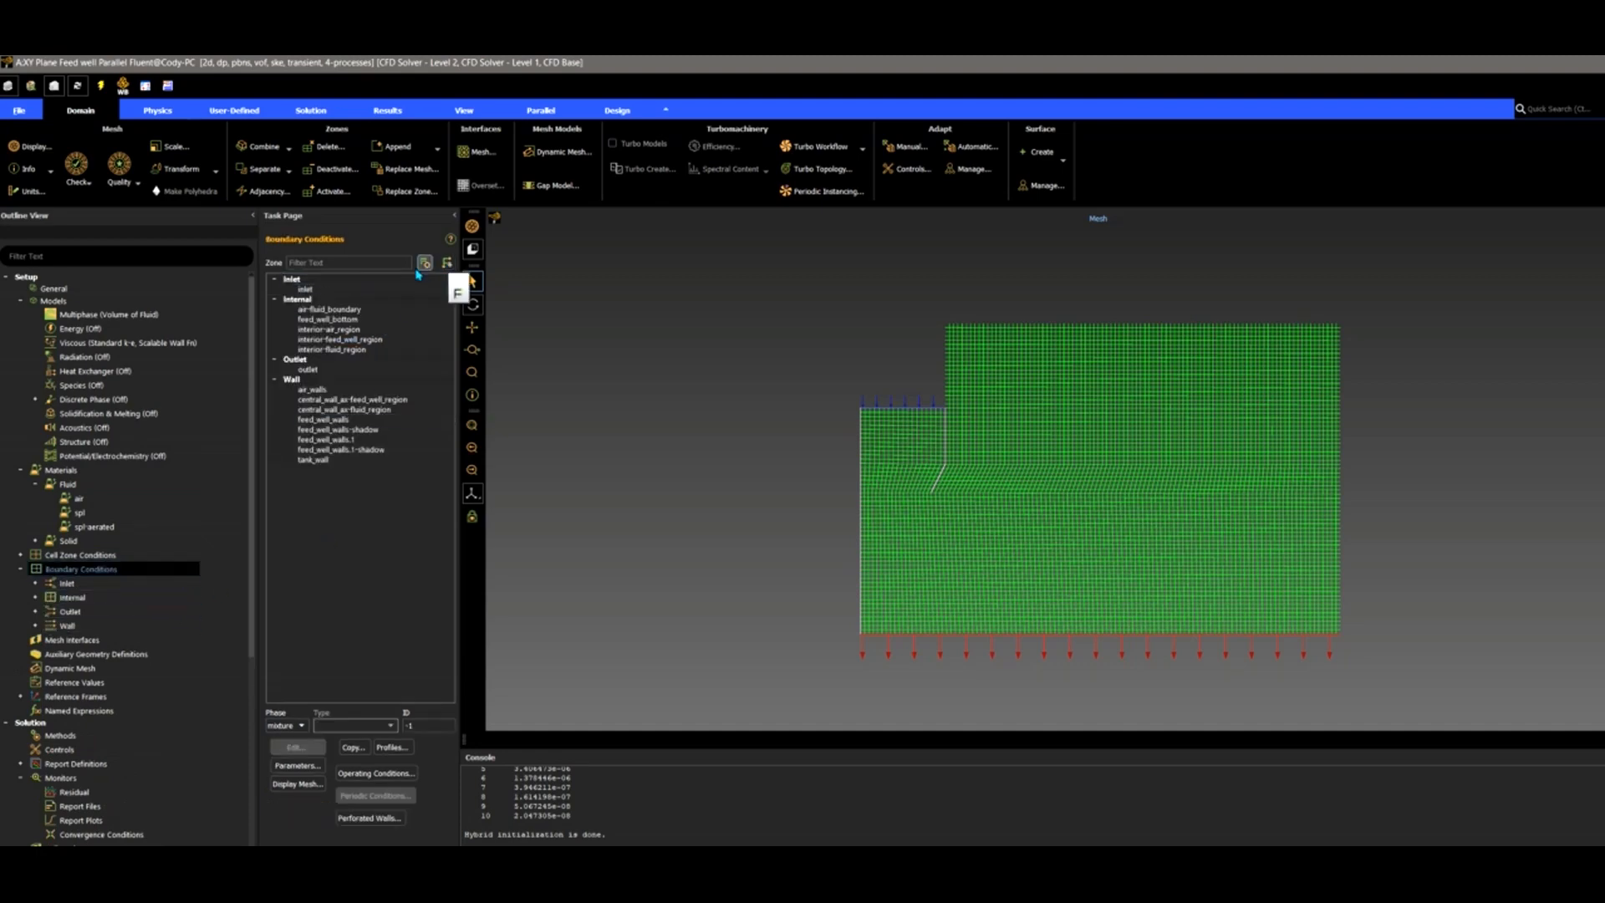
click(306, 288)
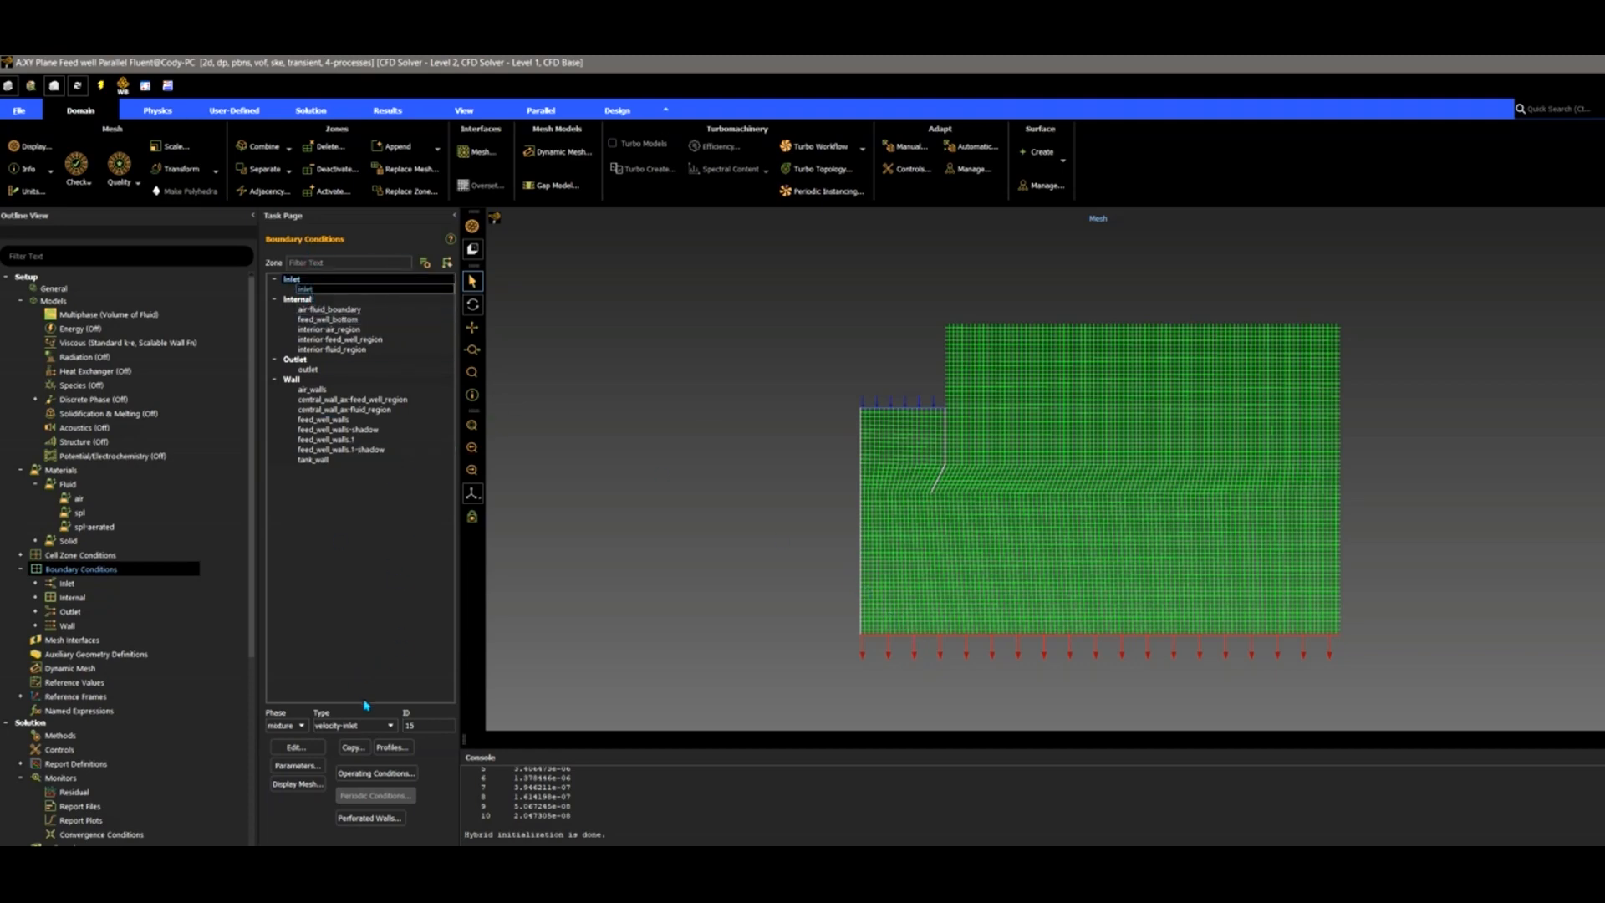
double_click(317, 291)
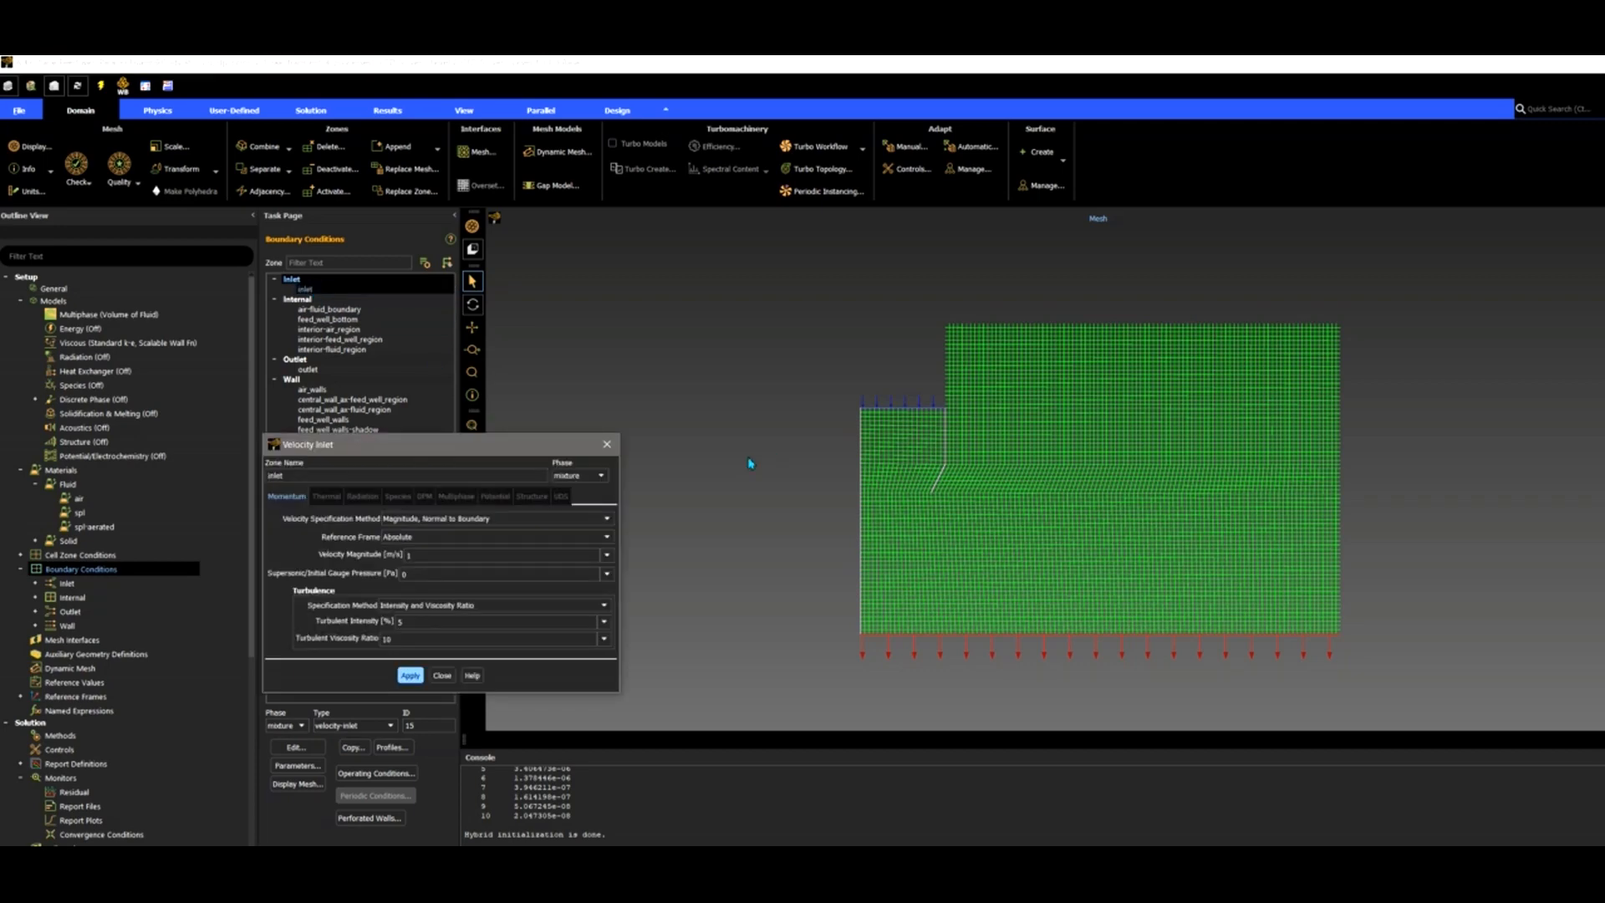
drag(540, 452, 682, 420)
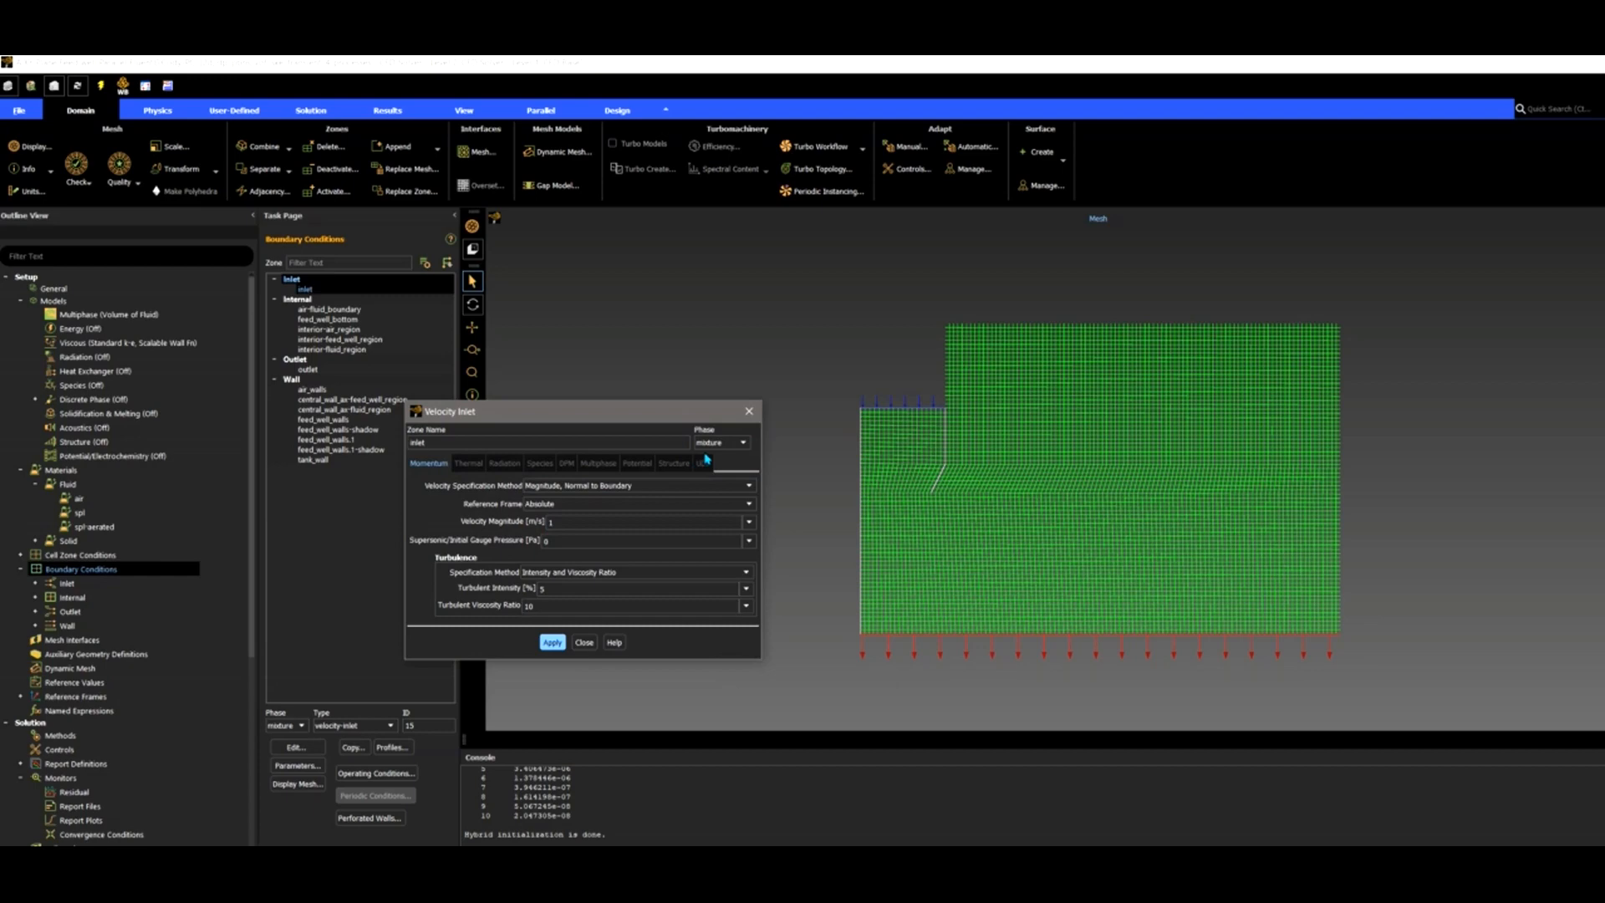
click(736, 443)
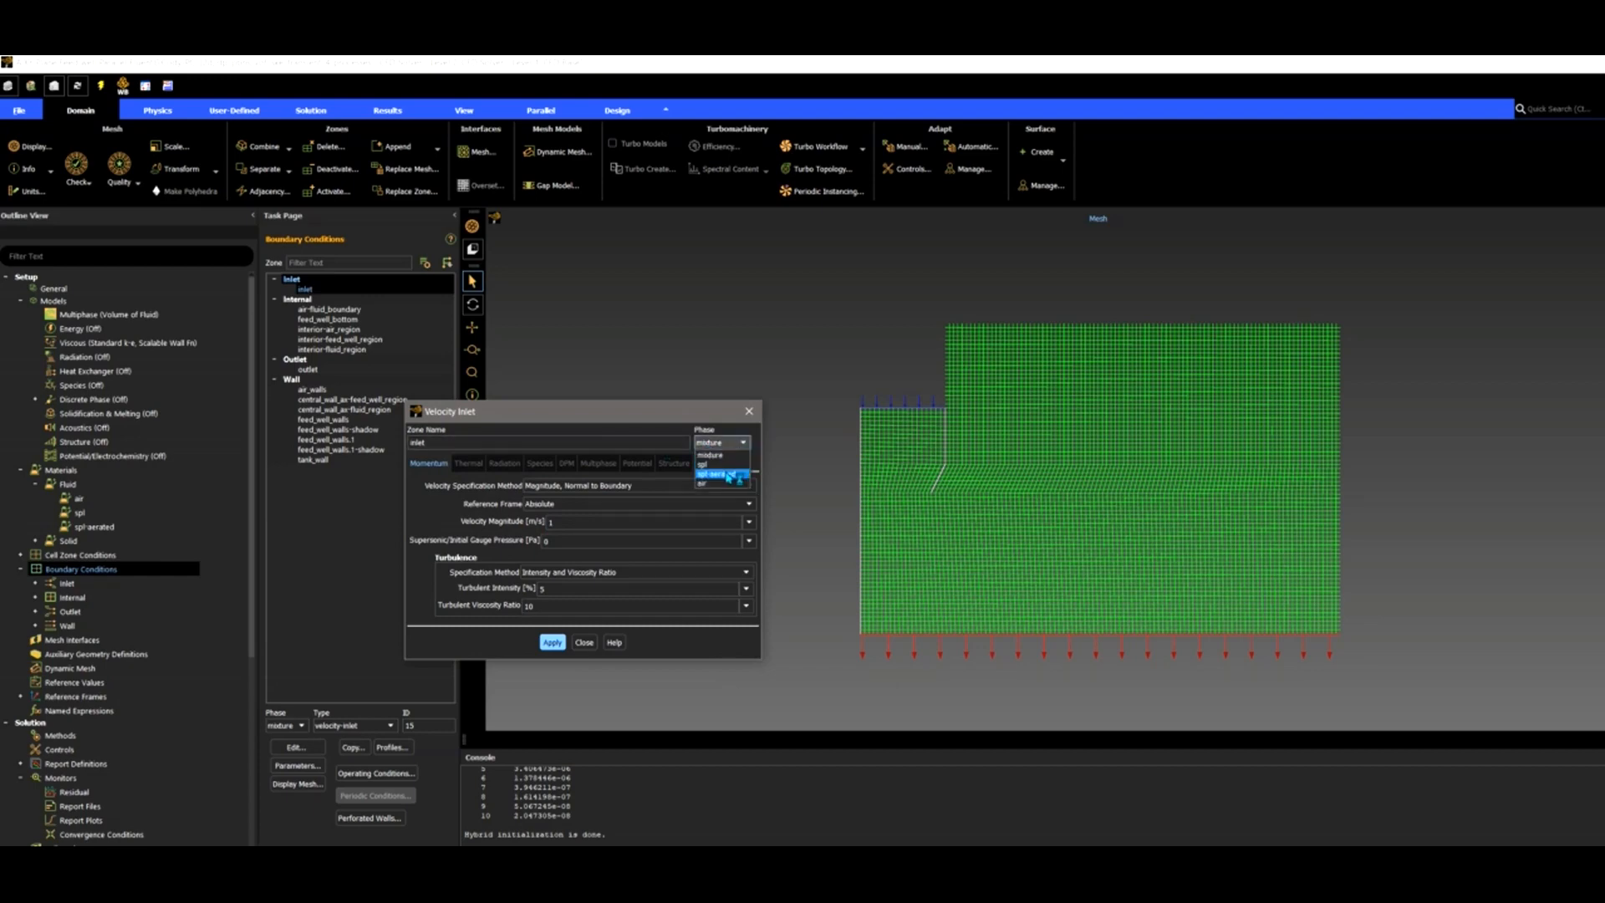
click(729, 474)
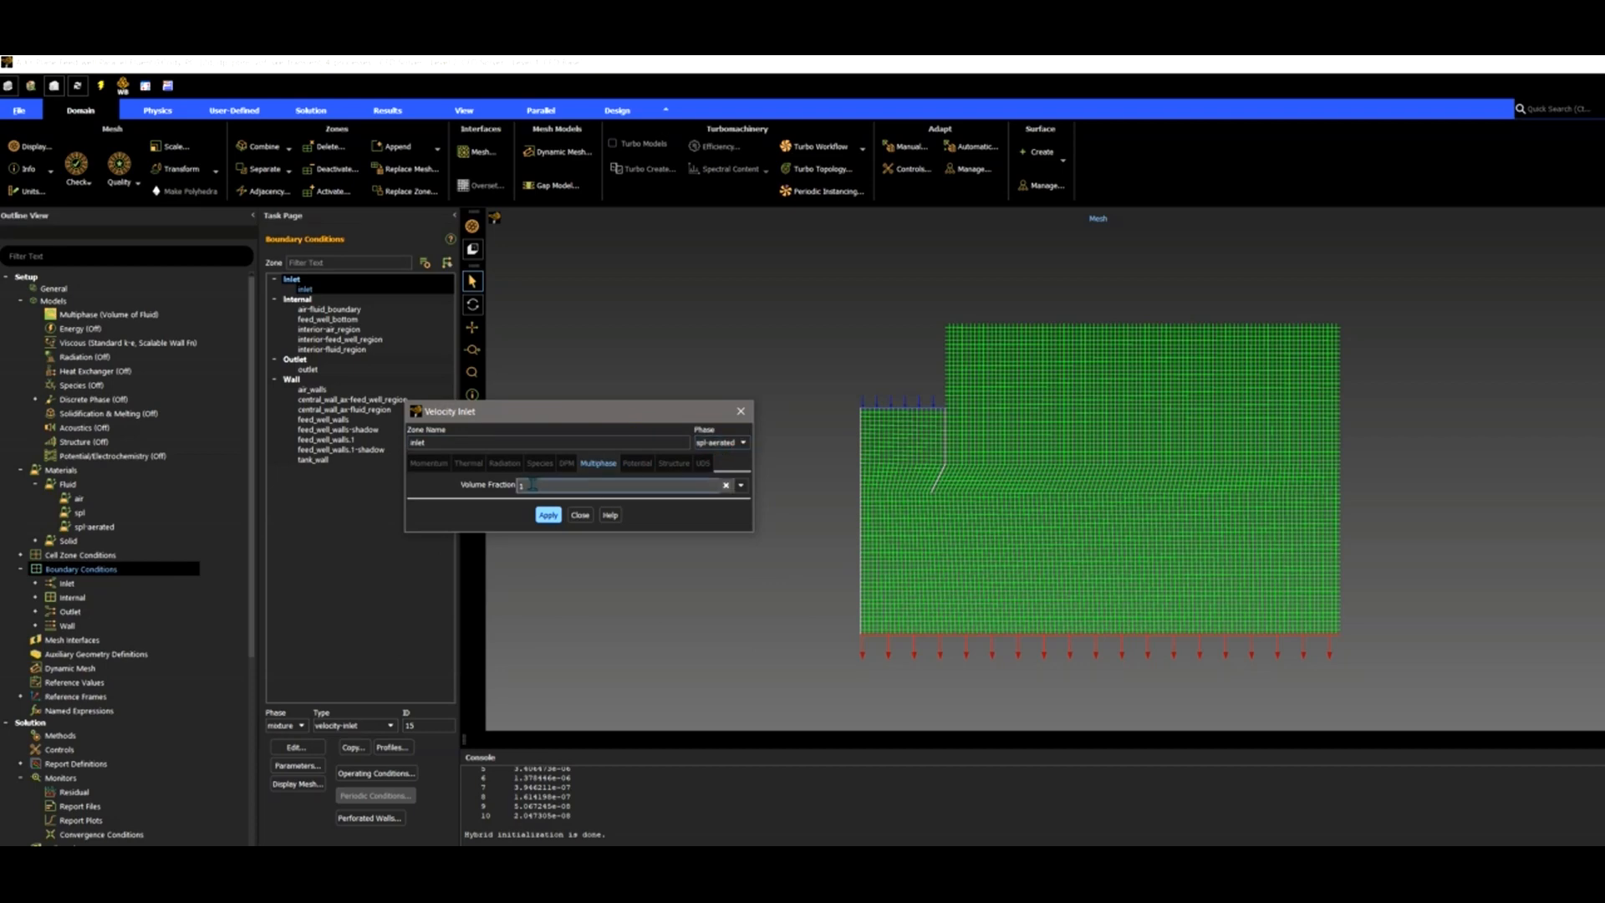
double_click(520, 484)
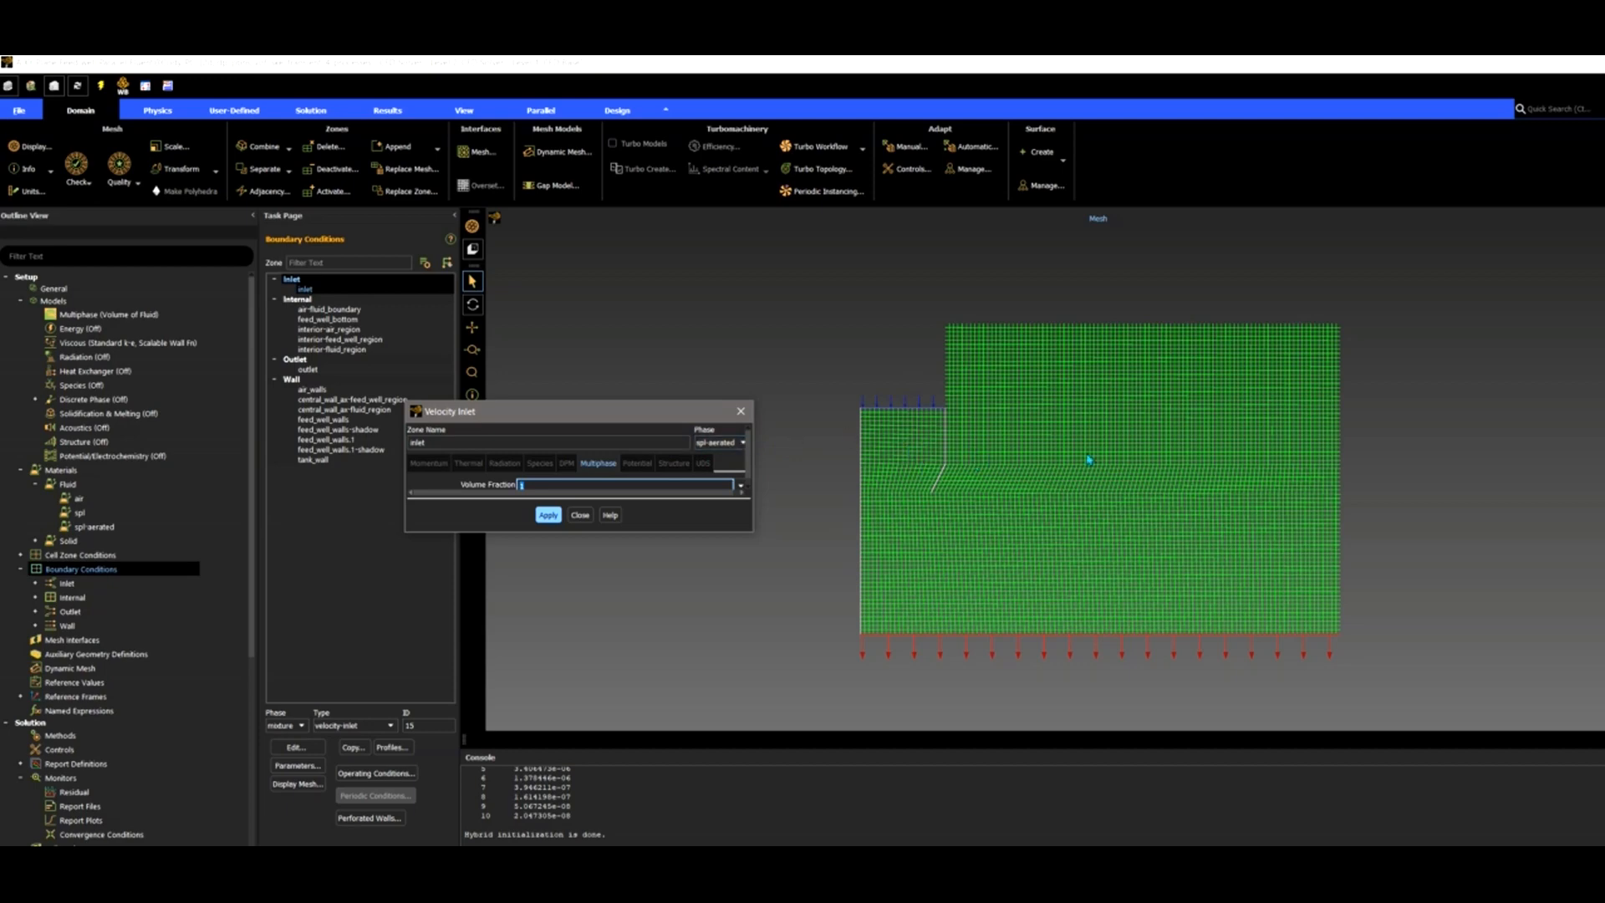
click(587, 519)
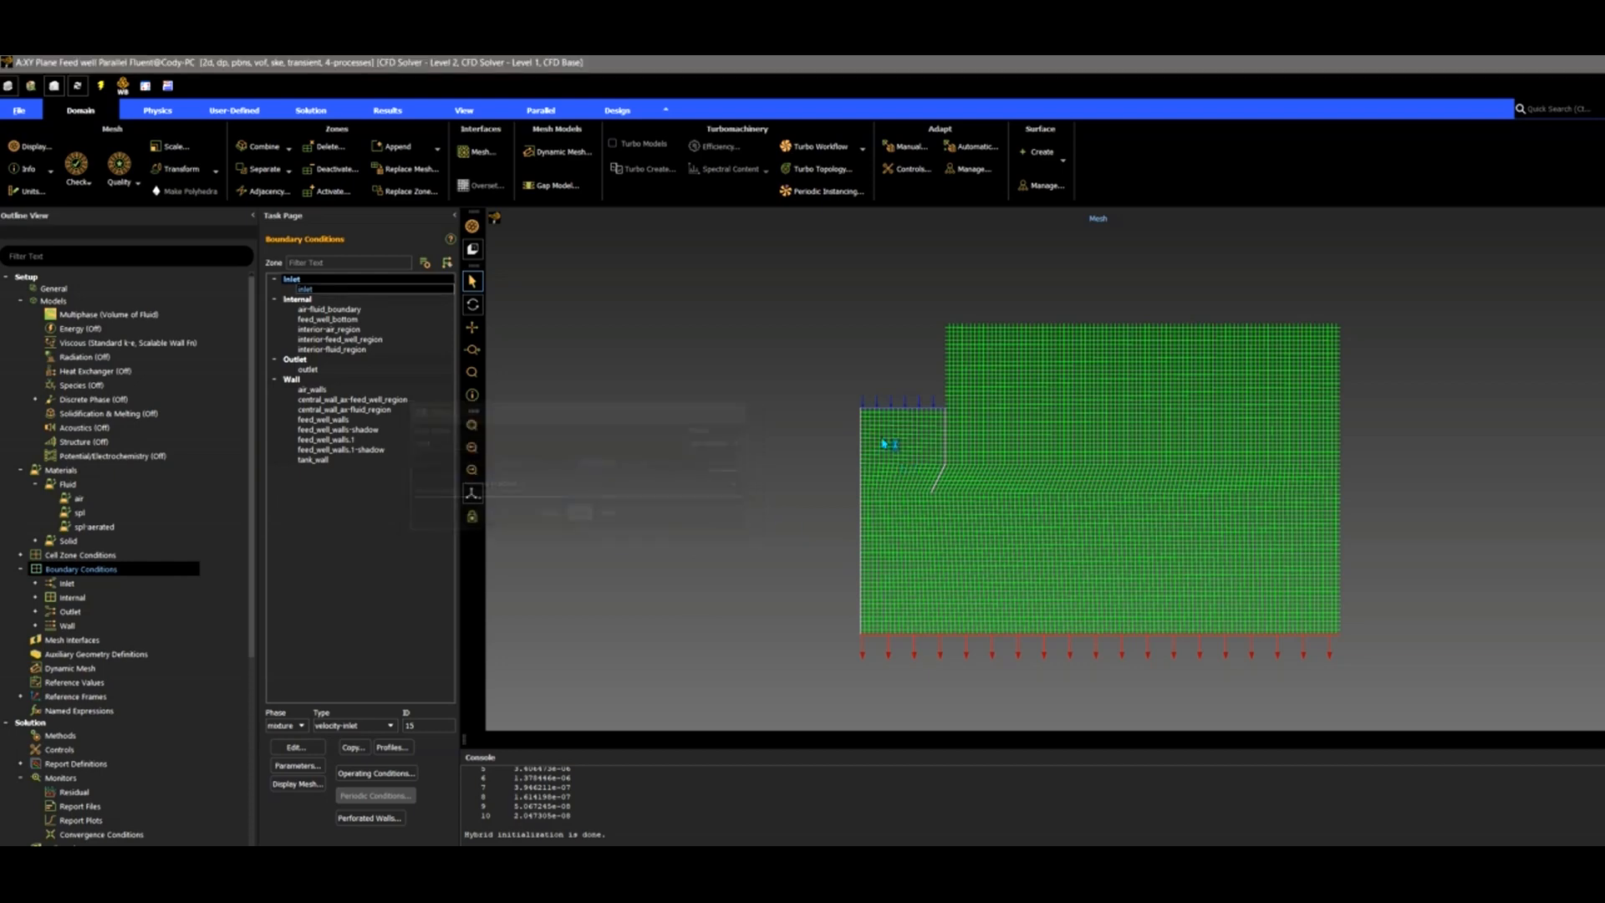
Check the outlet, keep air-fluid_boundary as interior, then open the Residual monitor settings.
click(344, 370)
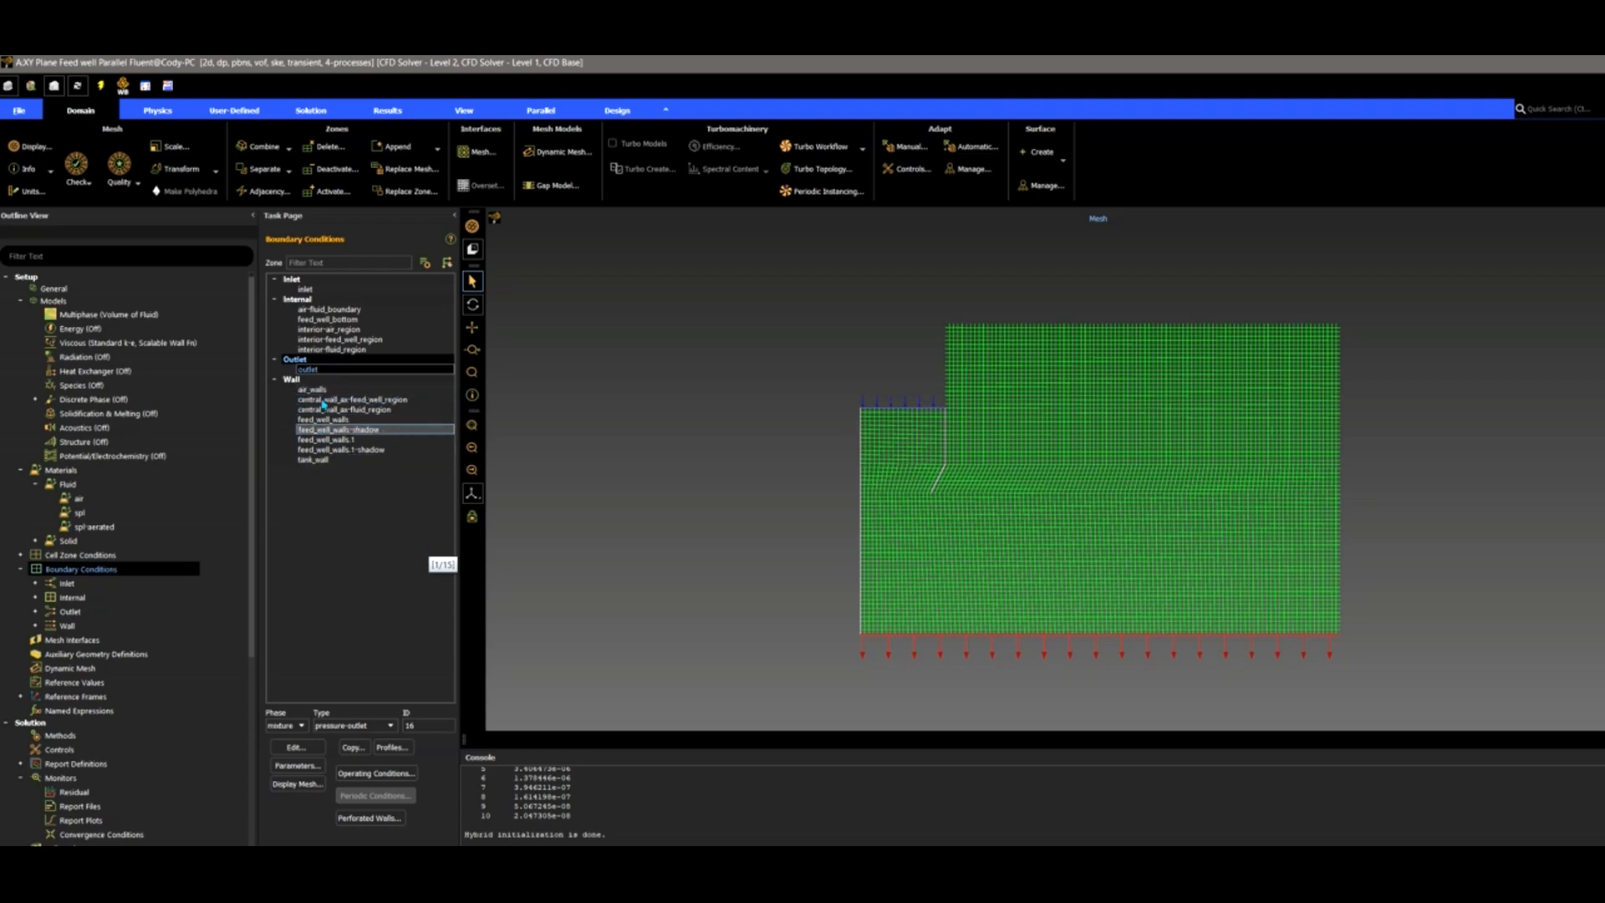
click(351, 309)
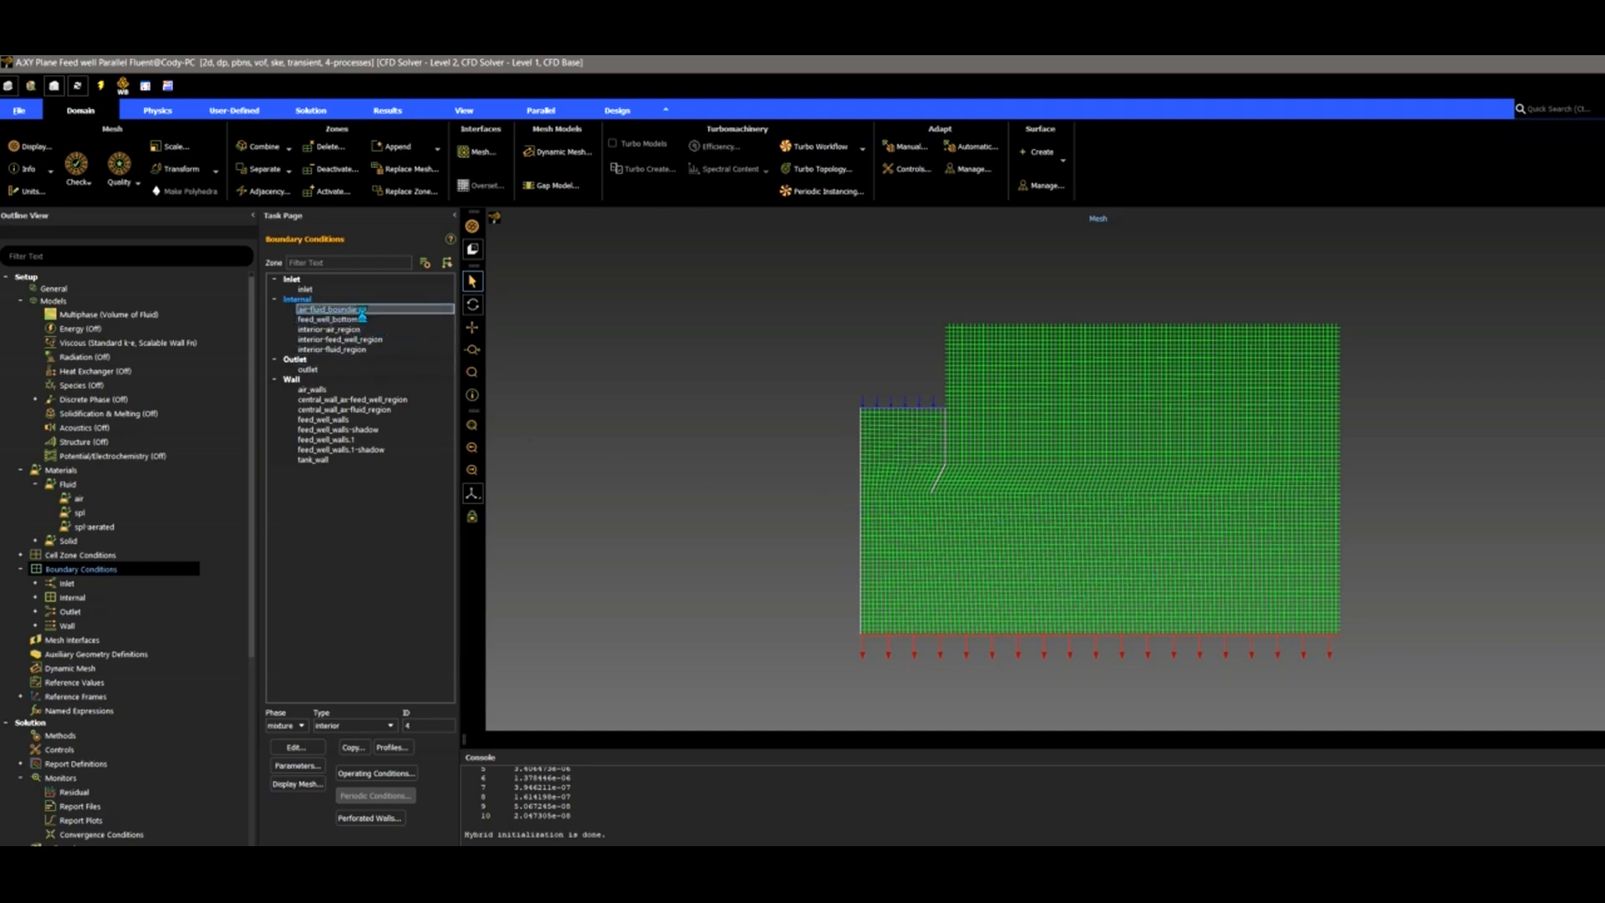
click(360, 725)
click(371, 618)
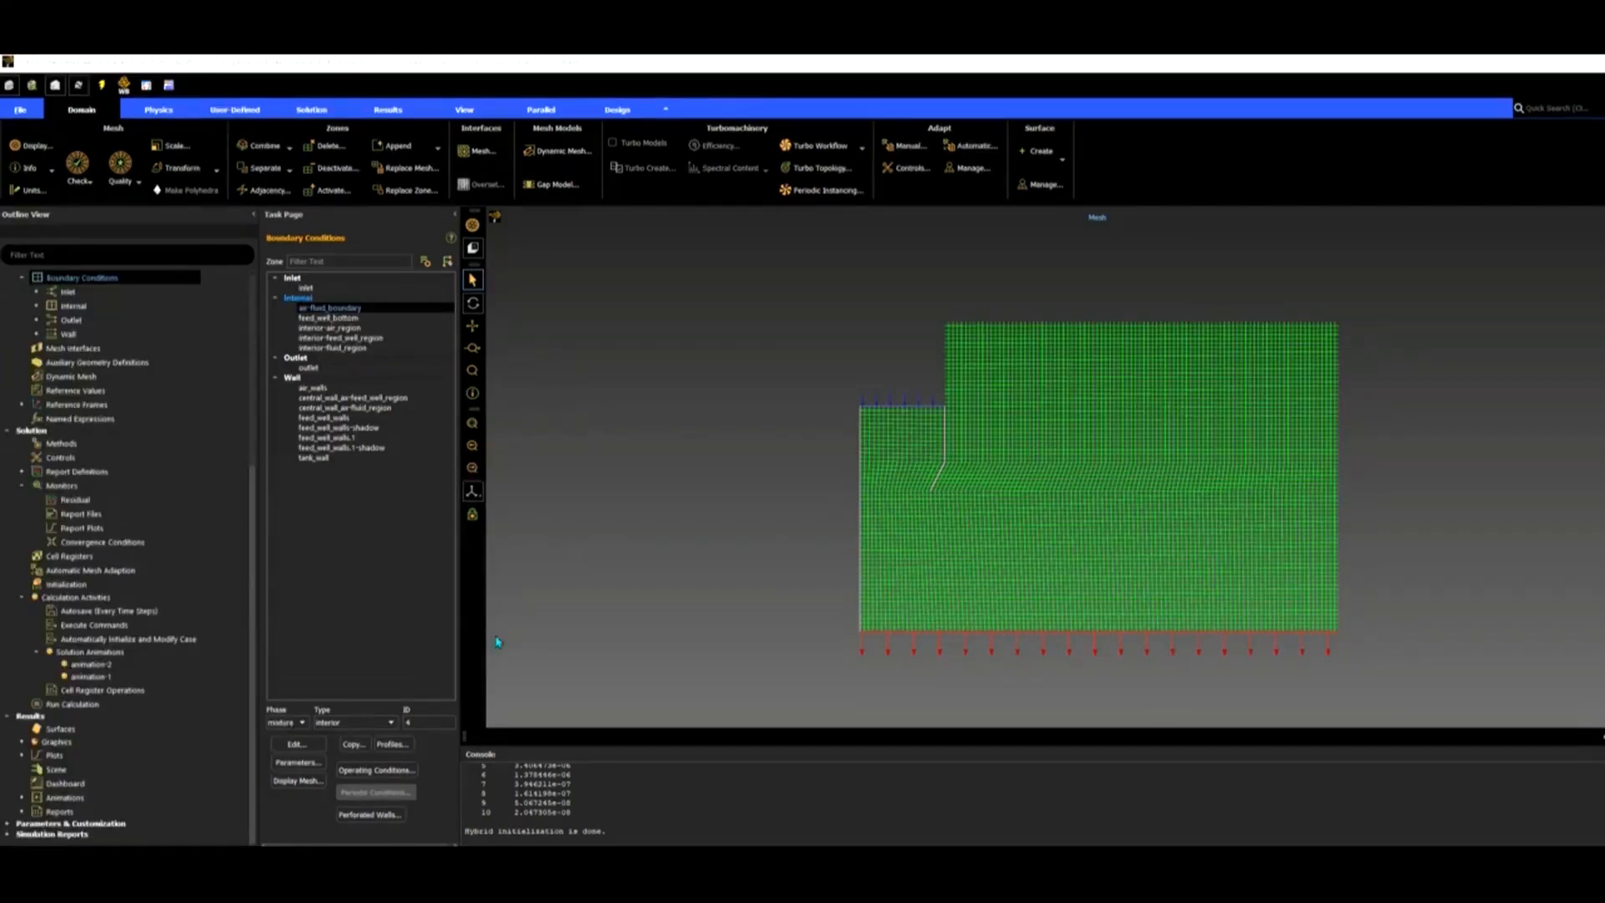
double_click(82, 499)
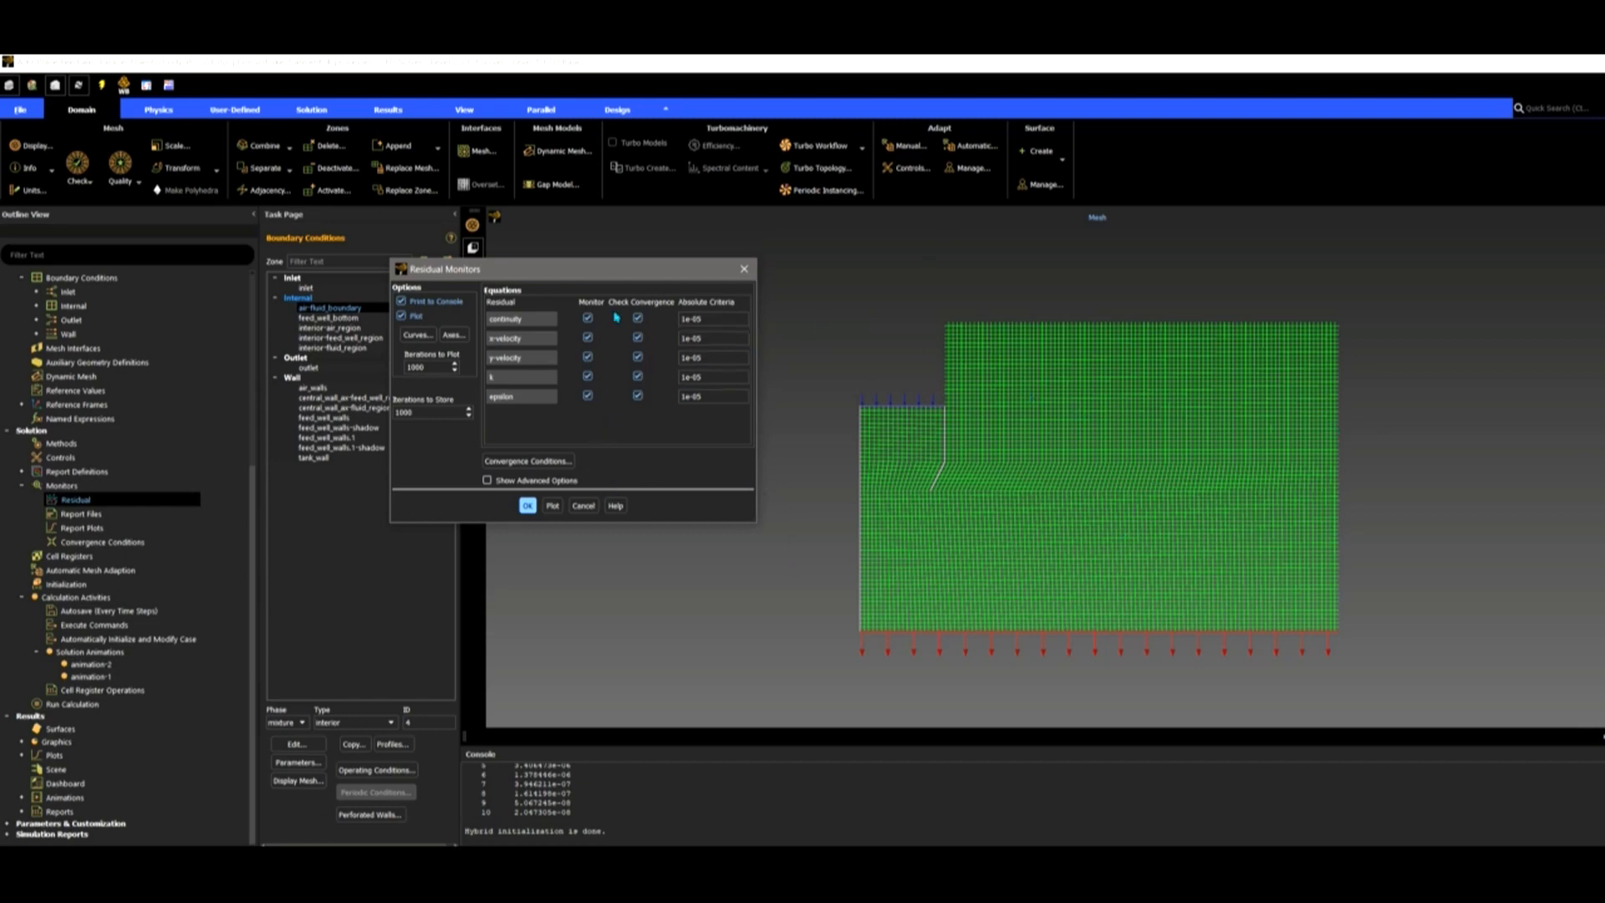
Check the x-velocity absolute criterion, then cancel the Residual Monitors dialog without changes.
click(716, 339)
click(583, 506)
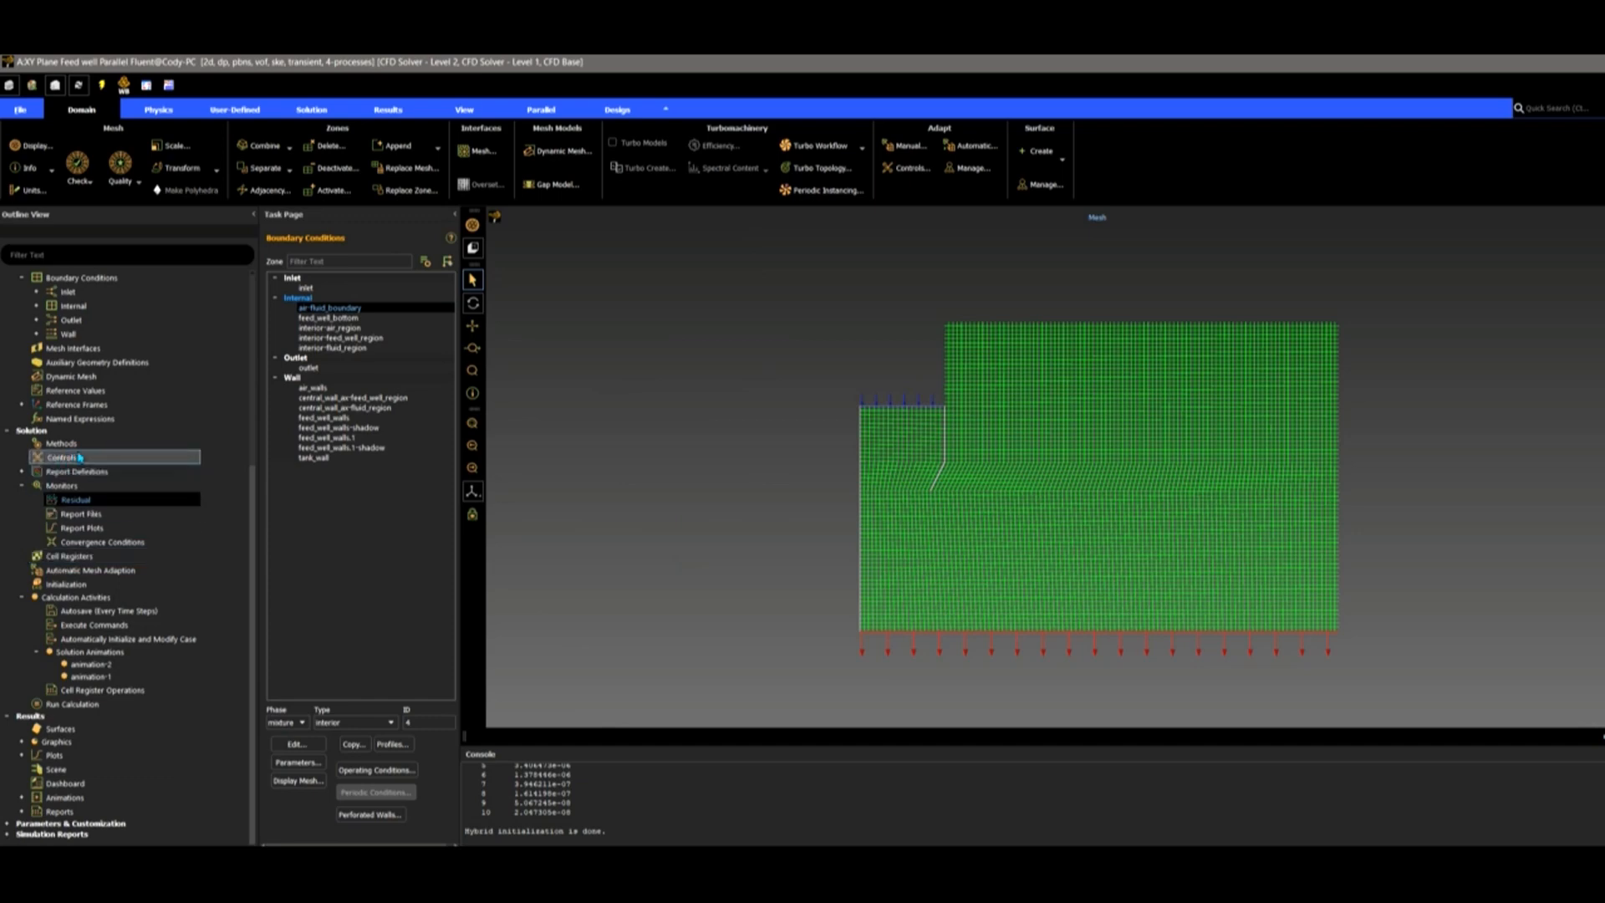
click(78, 578)
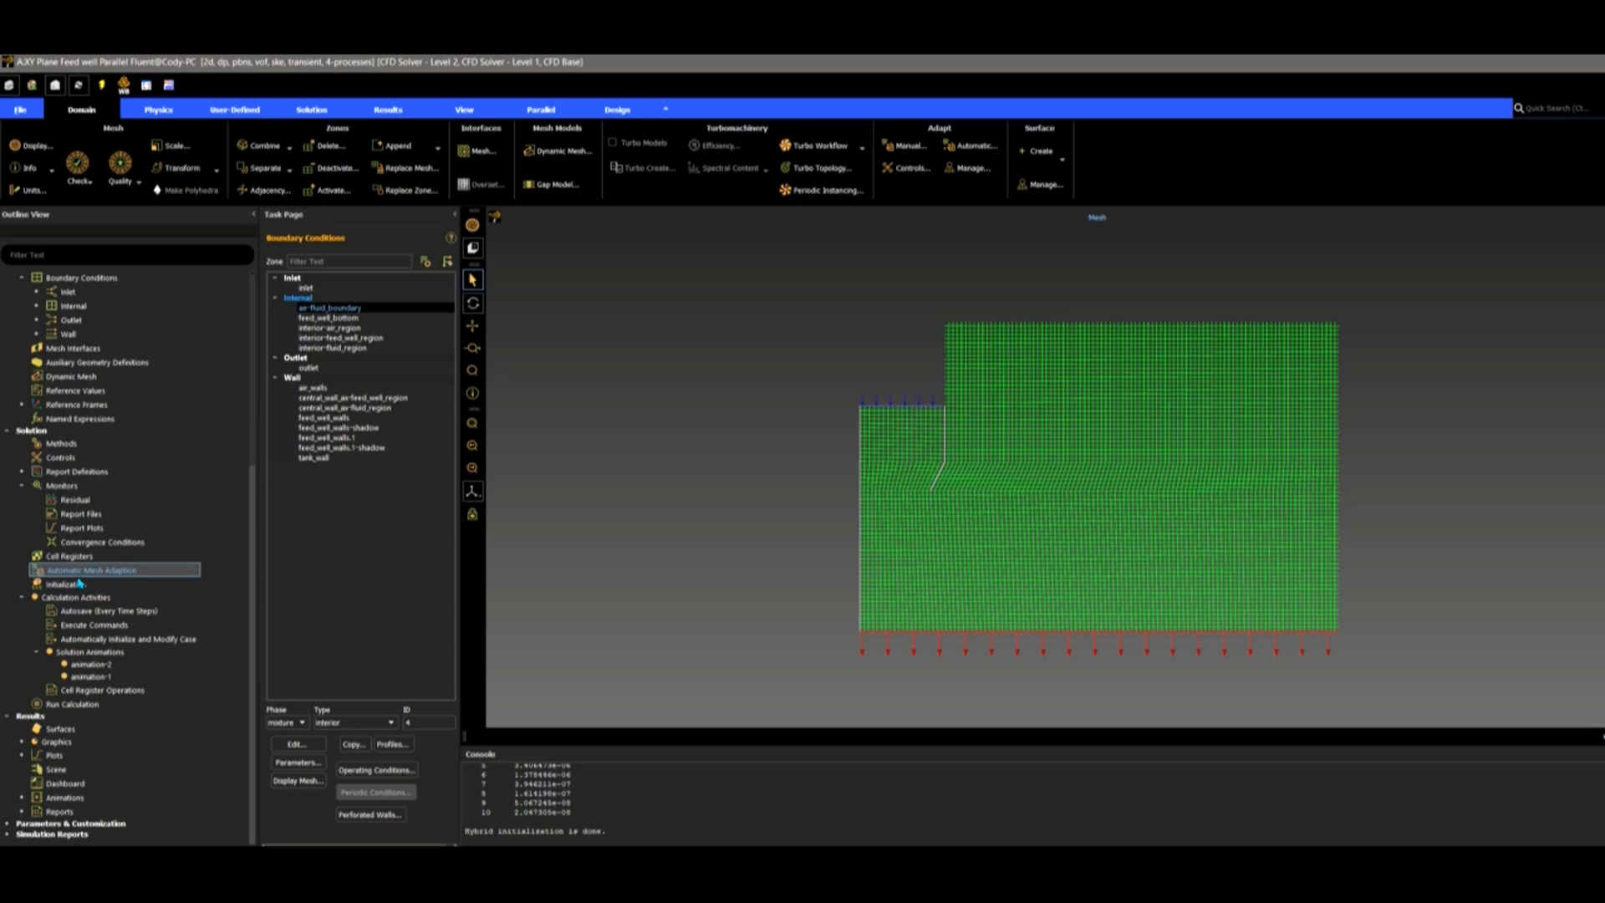
Re-initialize the solution, accepting the discard of unsaved data.
double_click(81, 584)
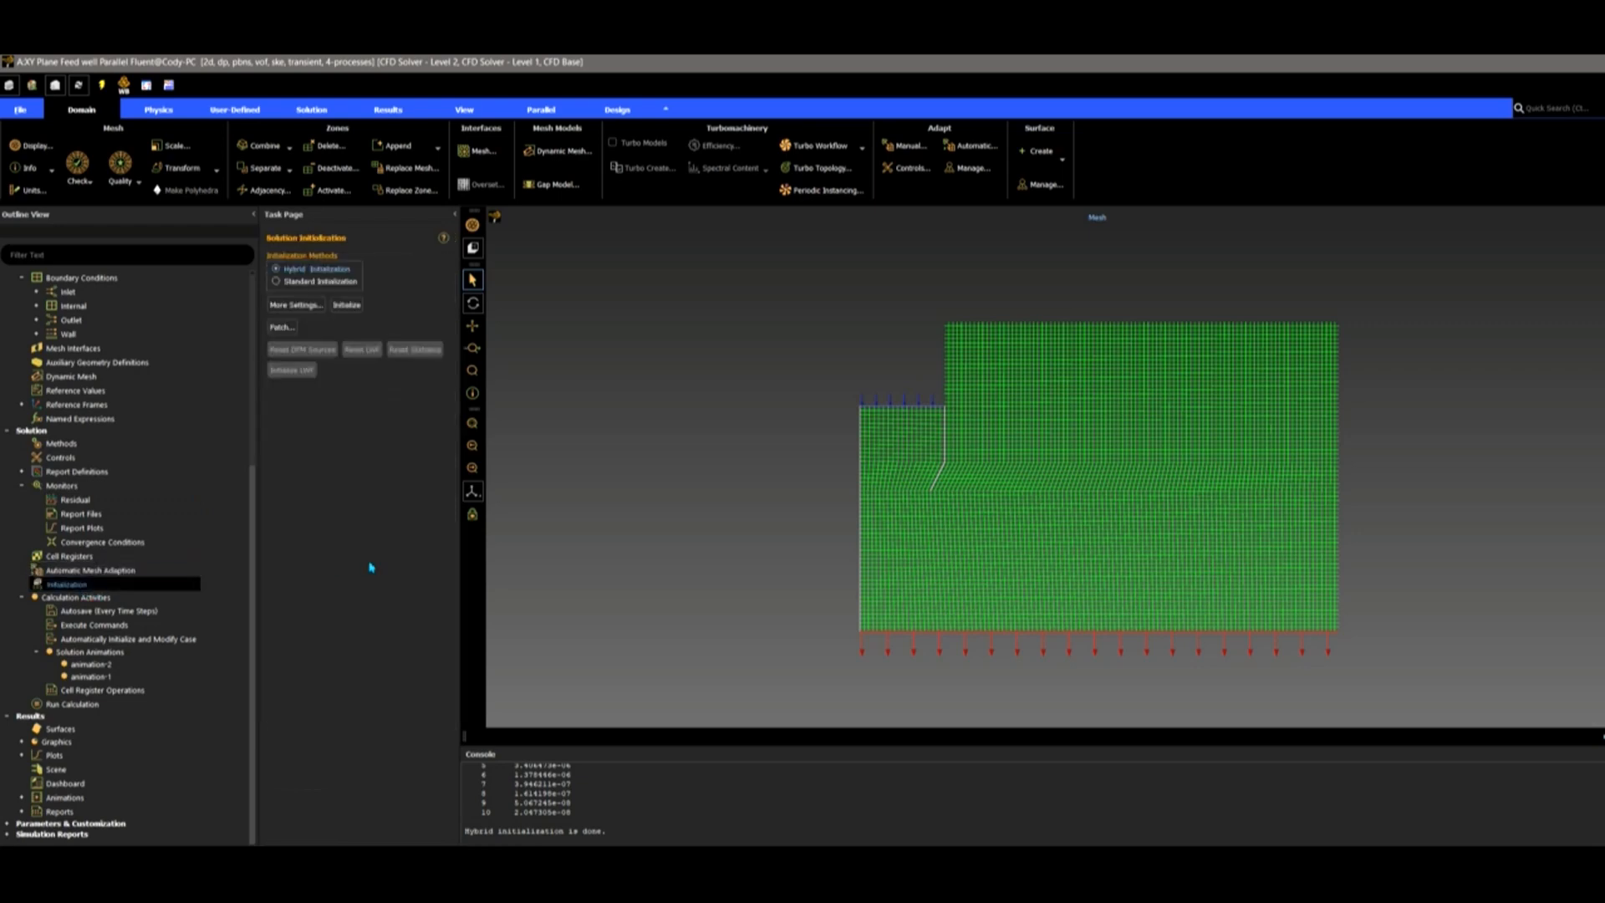
click(346, 306)
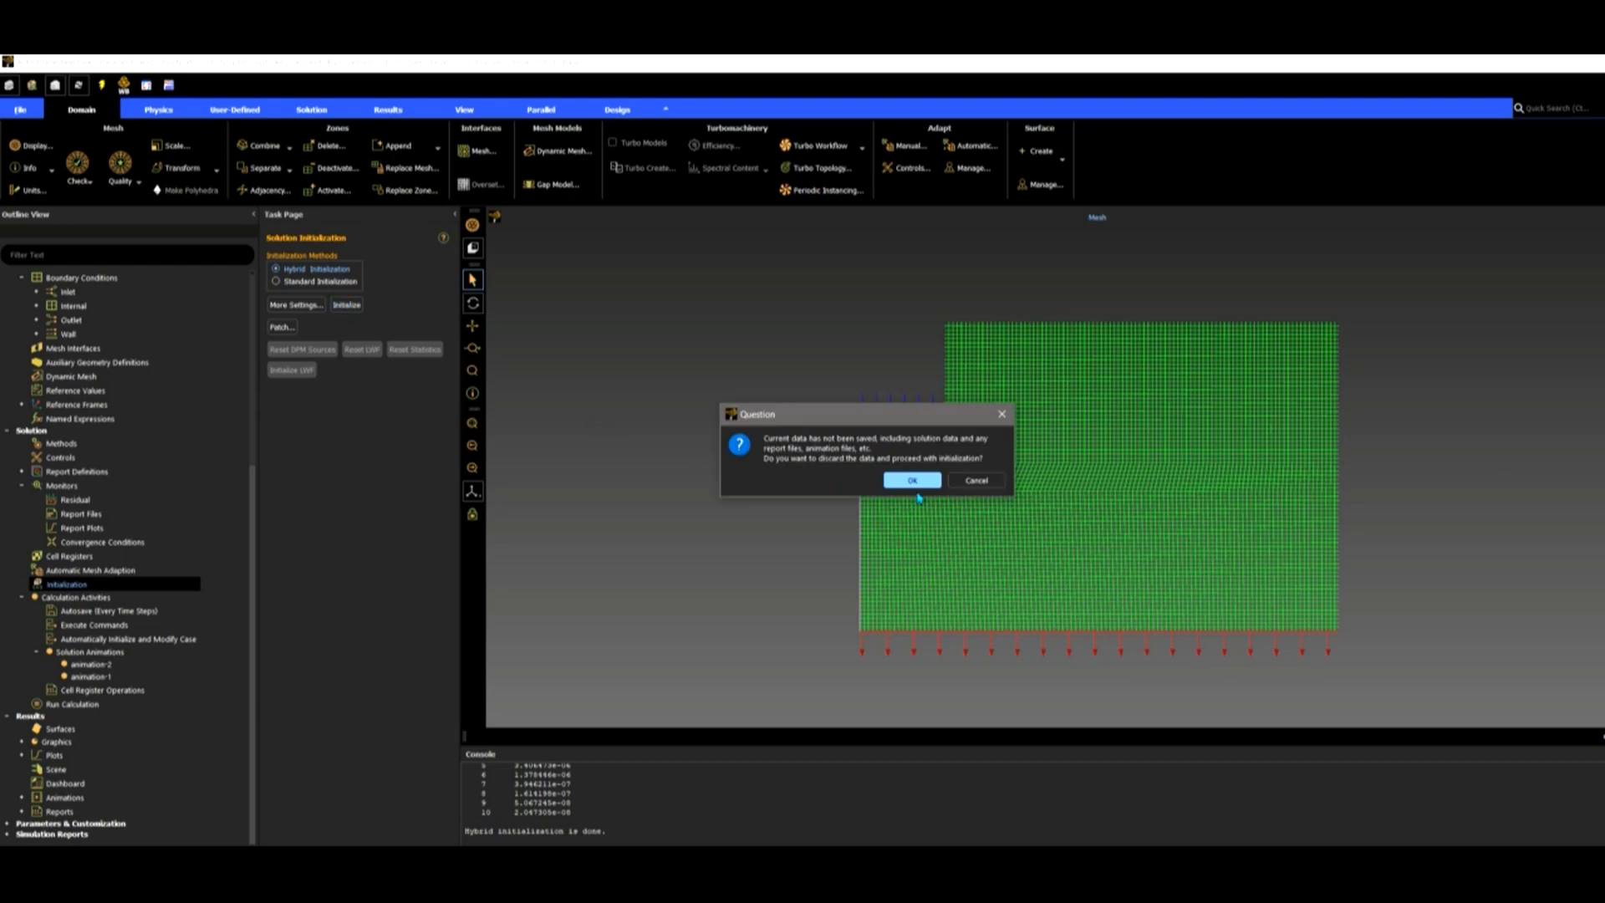
click(912, 480)
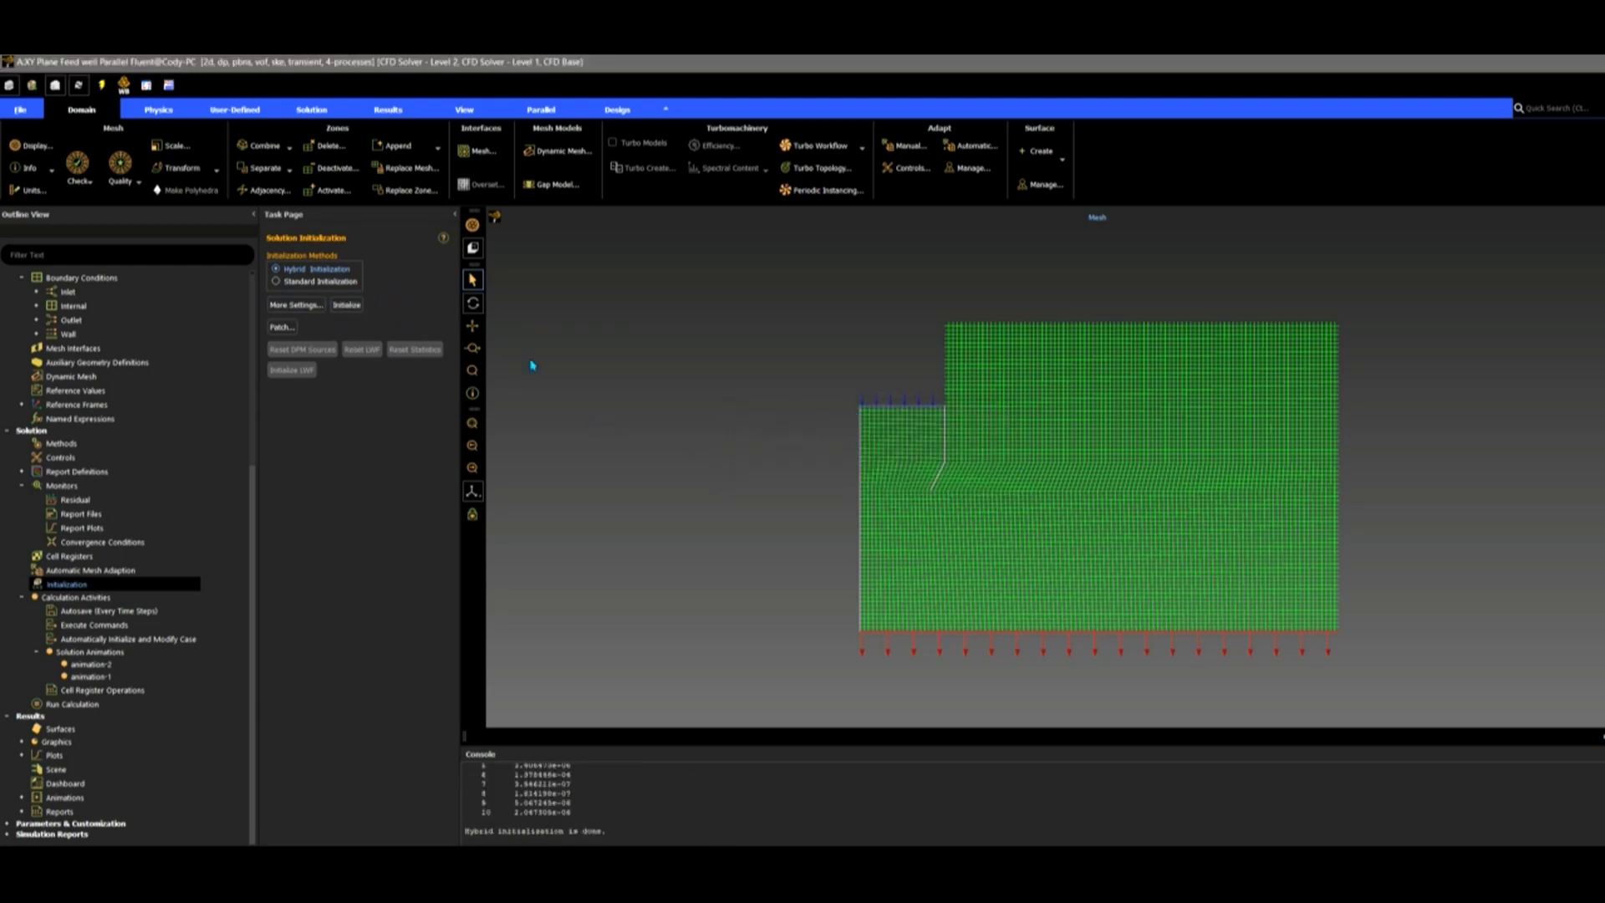
Set up a patch of spl-aerated volume fraction 1 on feed_well_region.
click(282, 329)
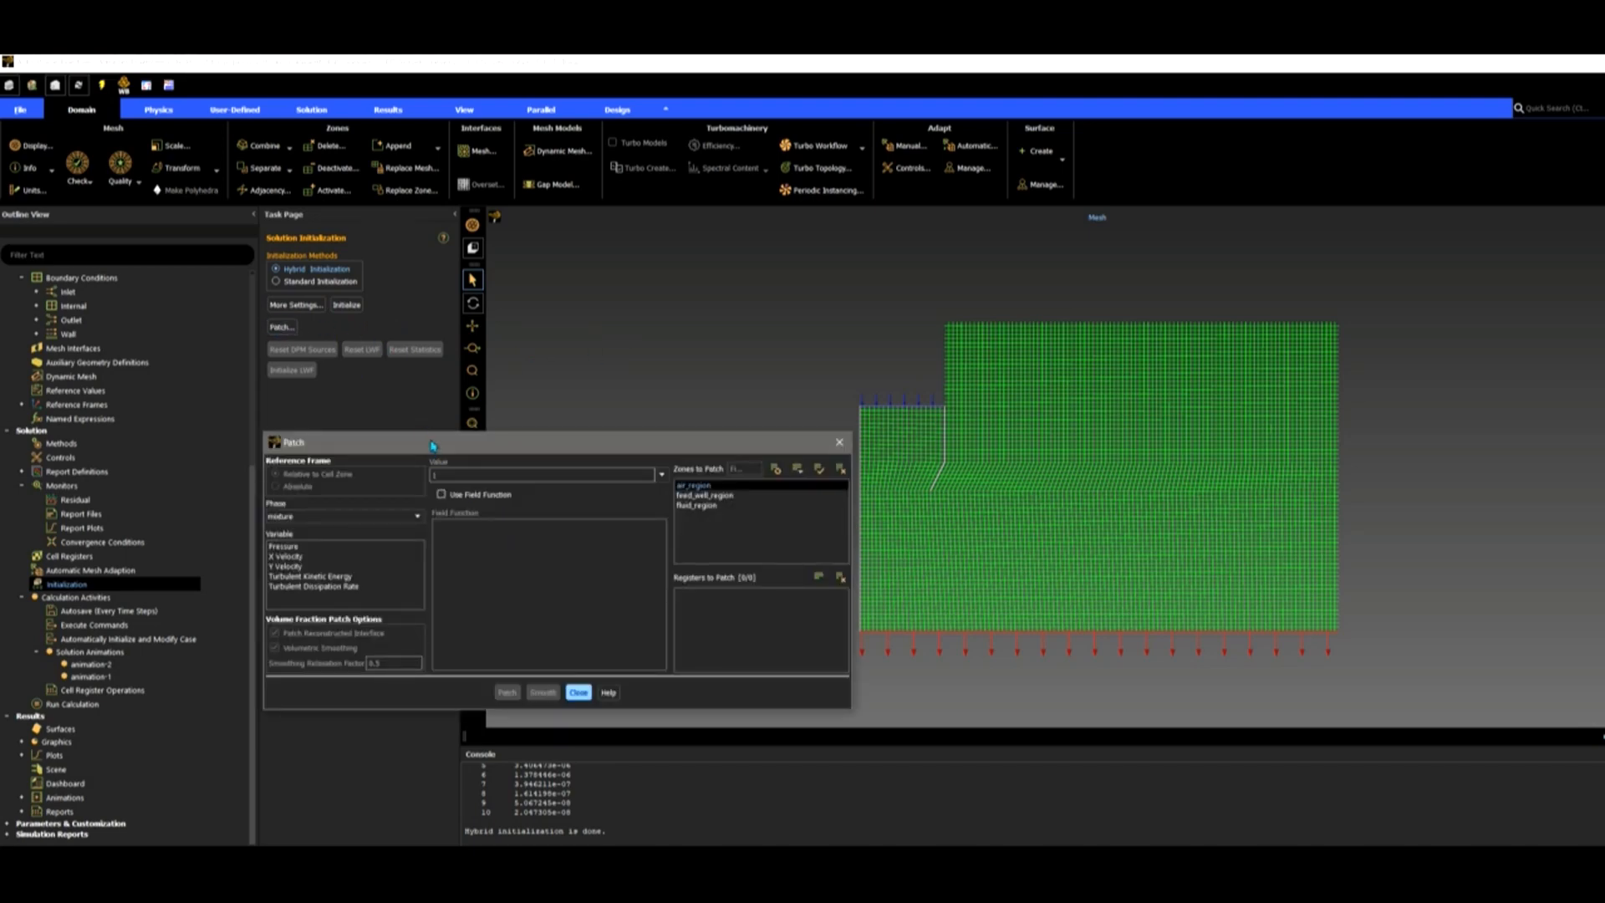
drag(441, 448, 401, 374)
click(301, 441)
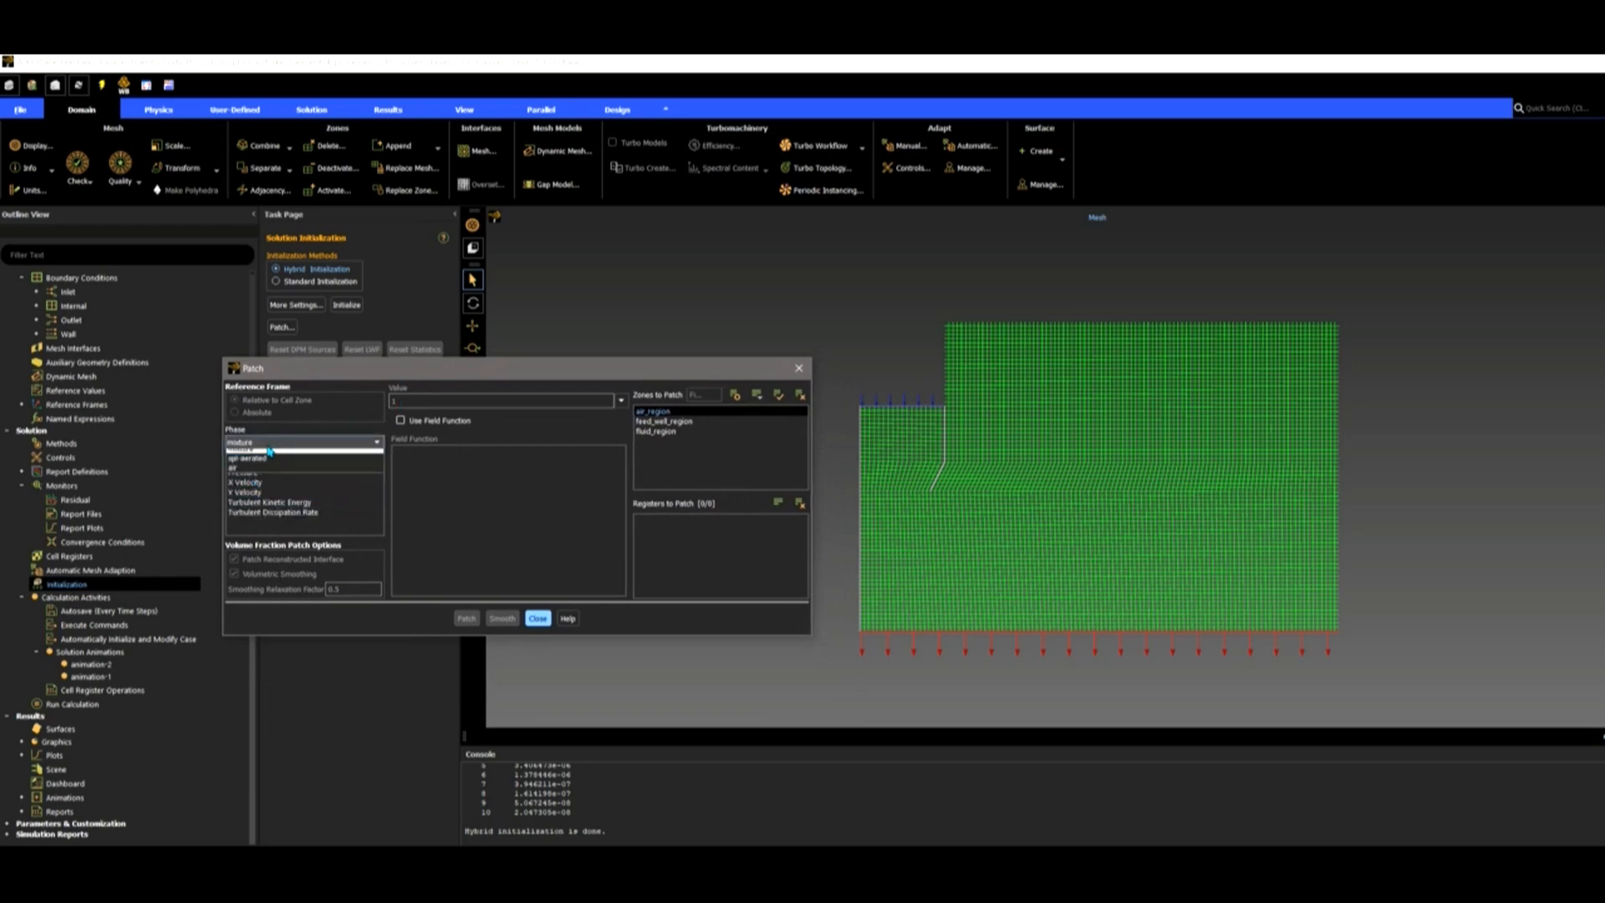
click(272, 459)
click(273, 473)
click(394, 402)
text(1)
click(647, 421)
click(646, 424)
click(646, 414)
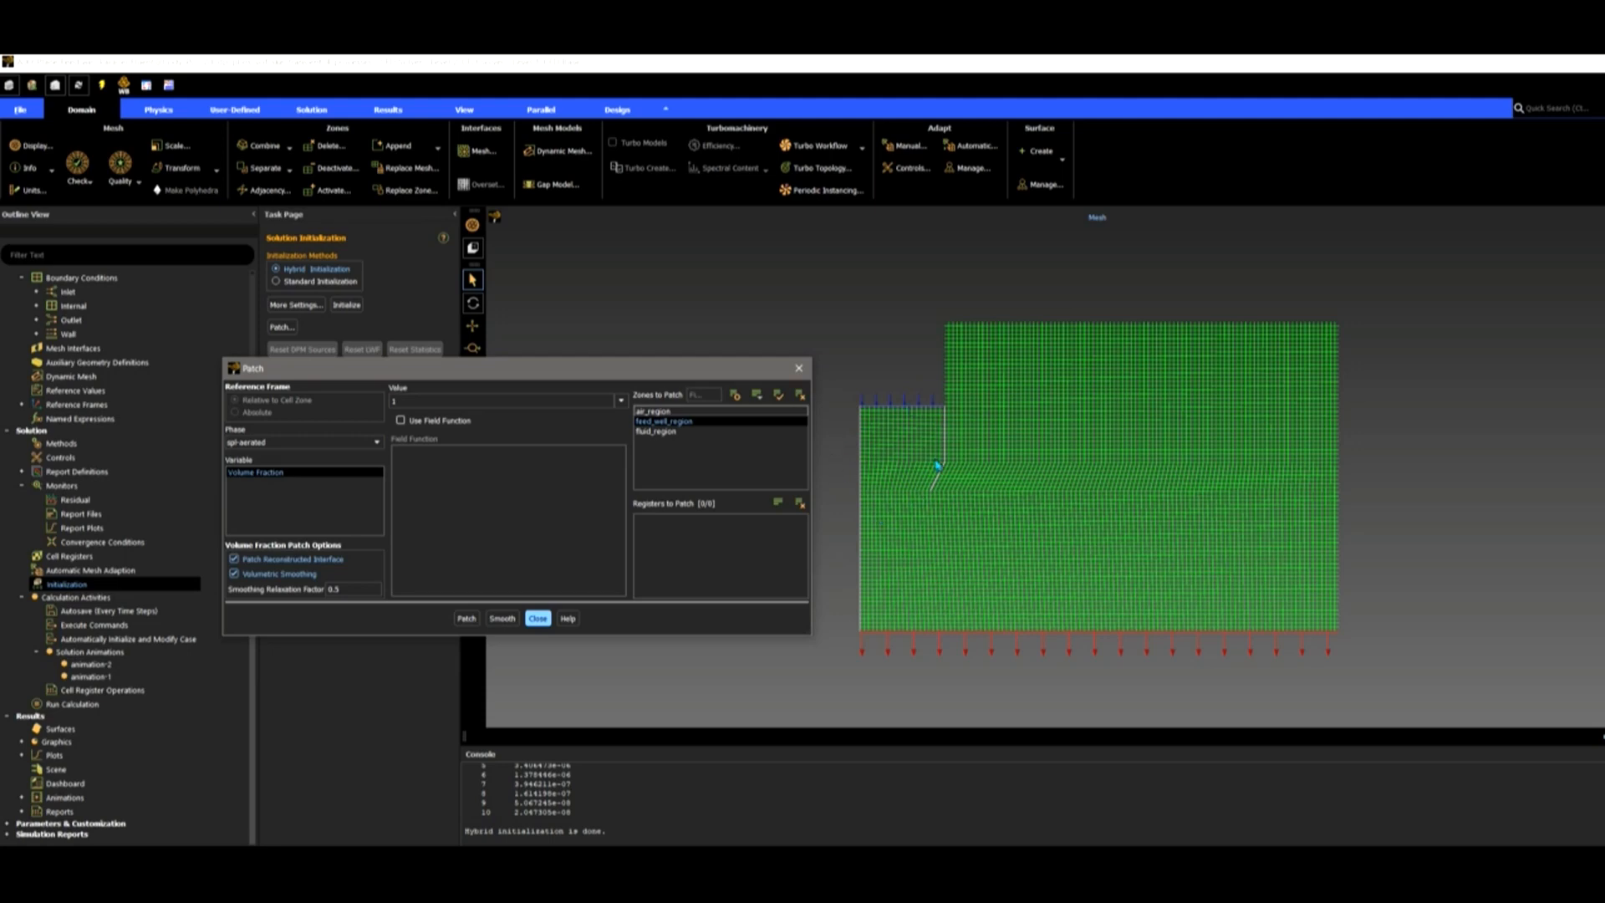
Apply the feed_well_region patch, then patch air volume fraction 1 onto air_region and close.
click(465, 617)
click(376, 441)
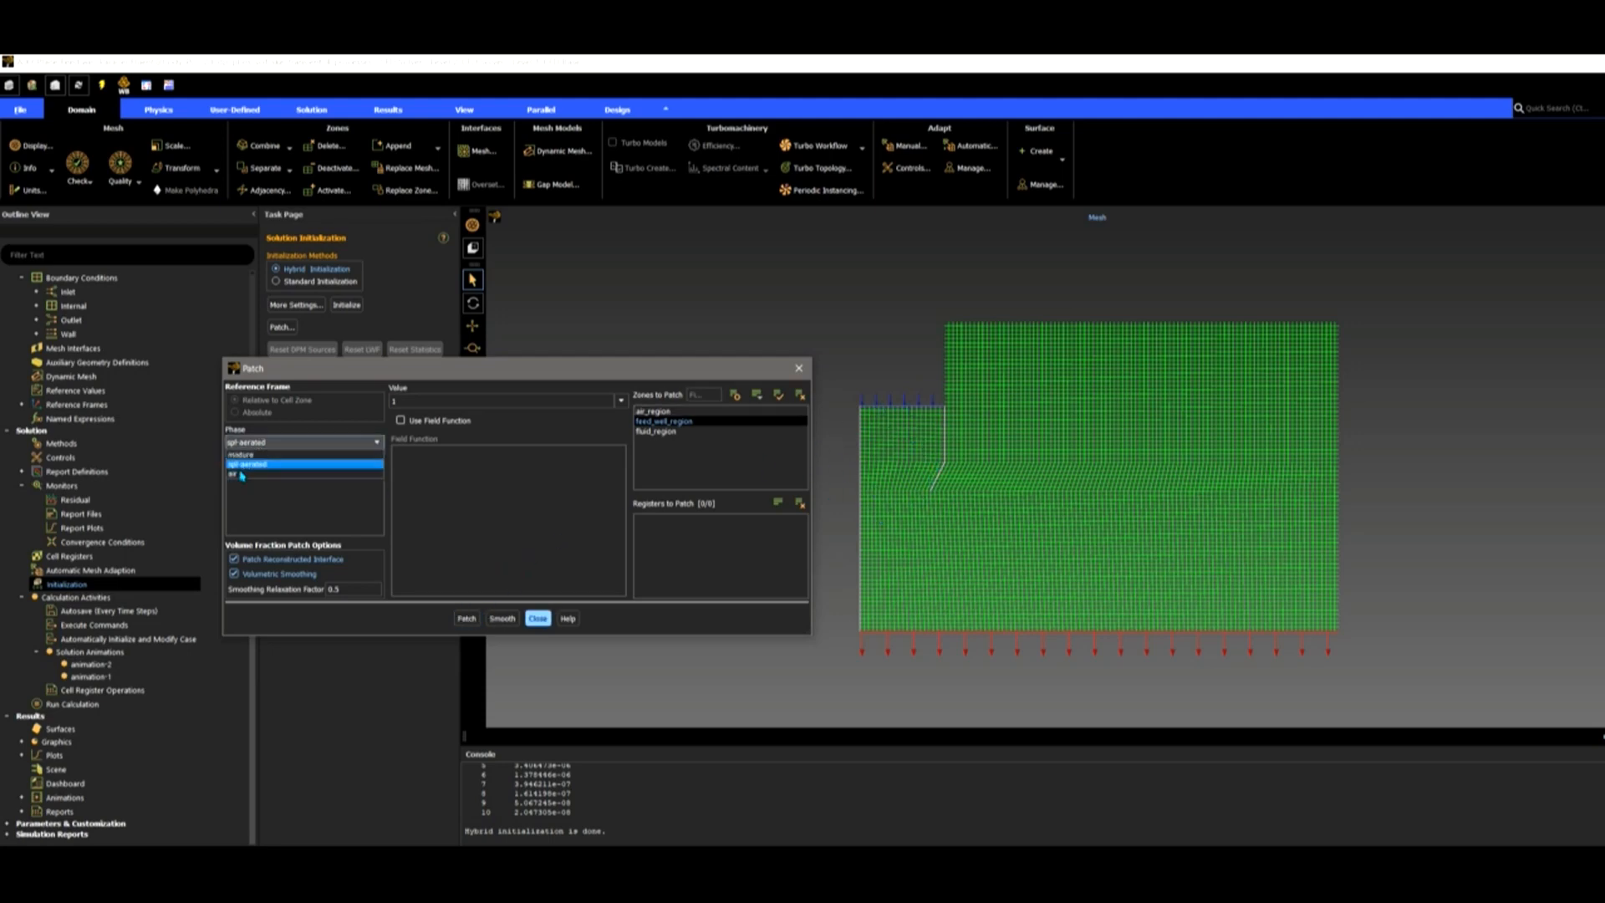
click(242, 473)
click(596, 402)
click(654, 414)
click(674, 423)
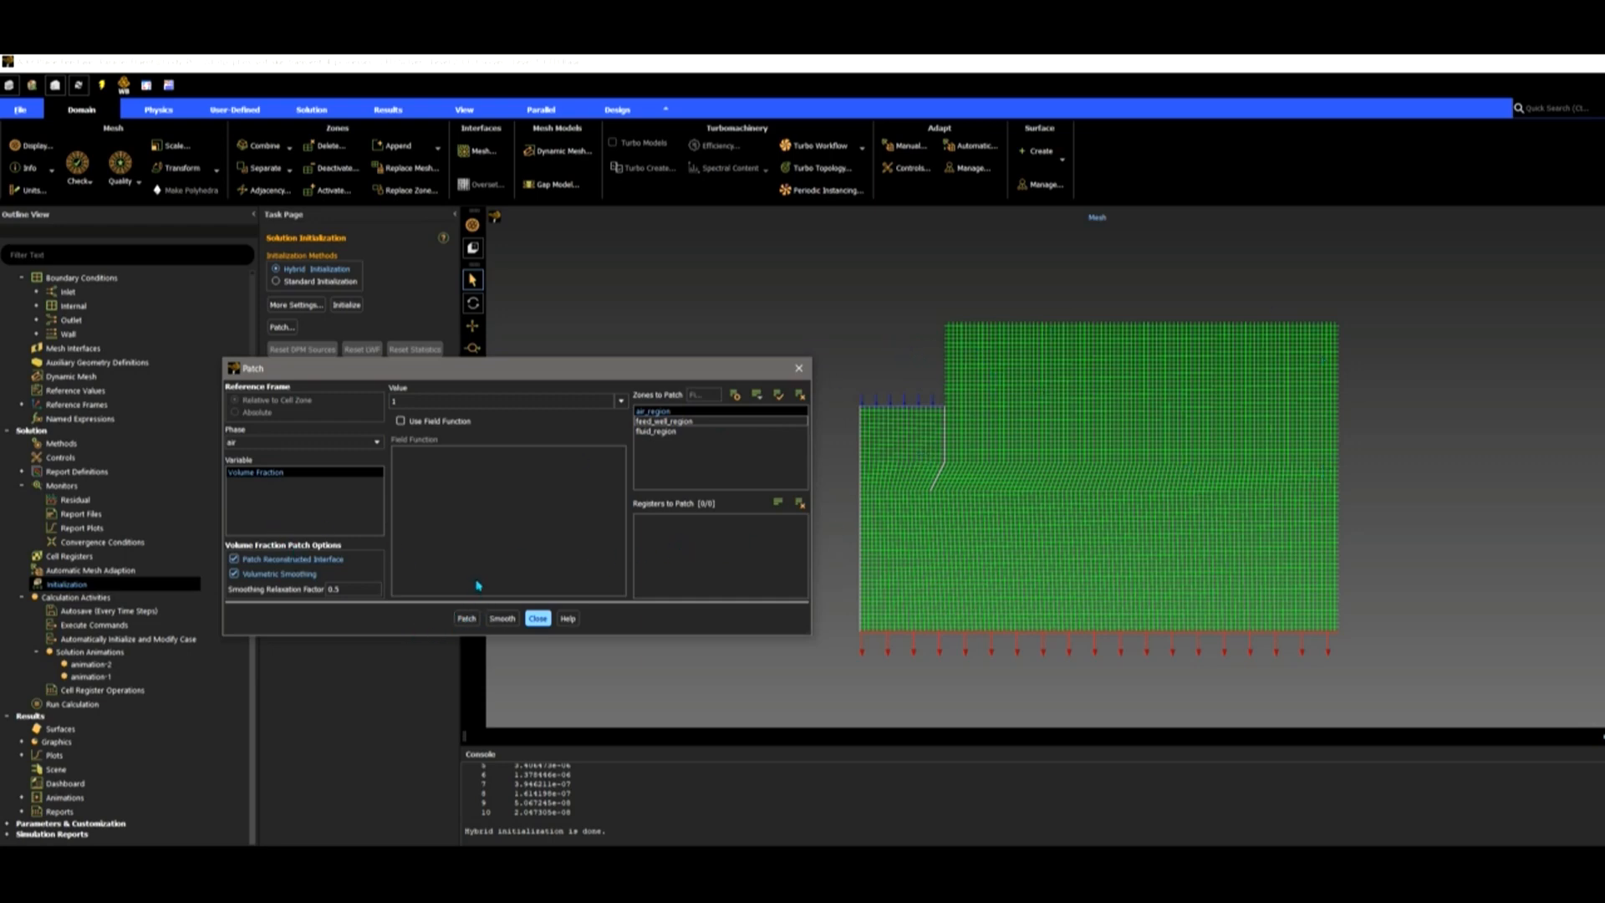
click(464, 619)
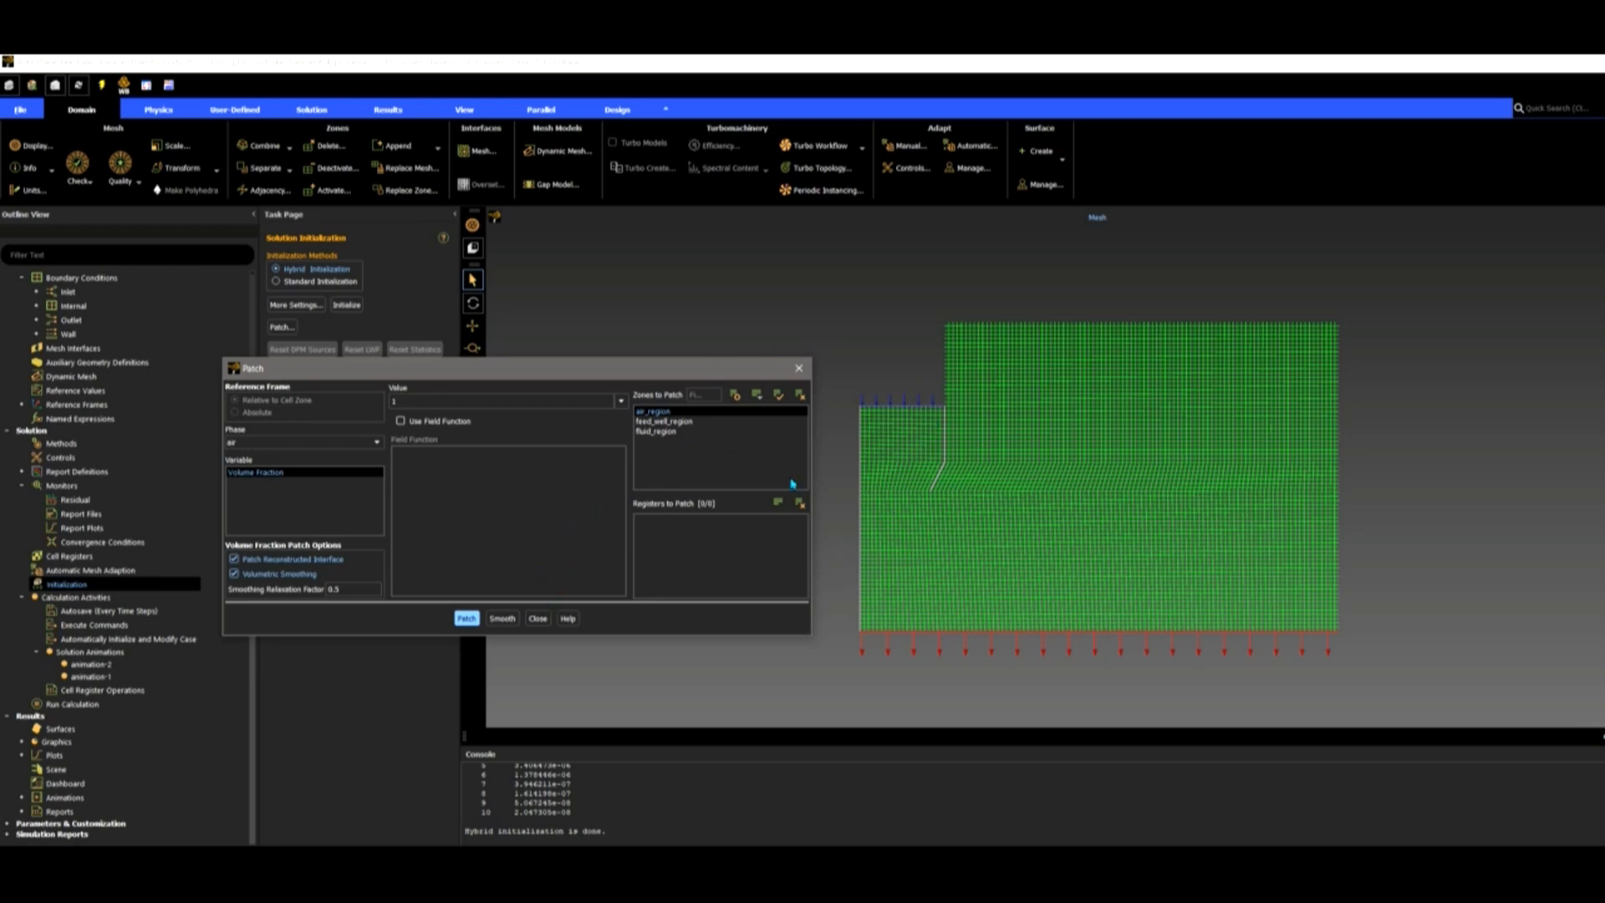
click(798, 369)
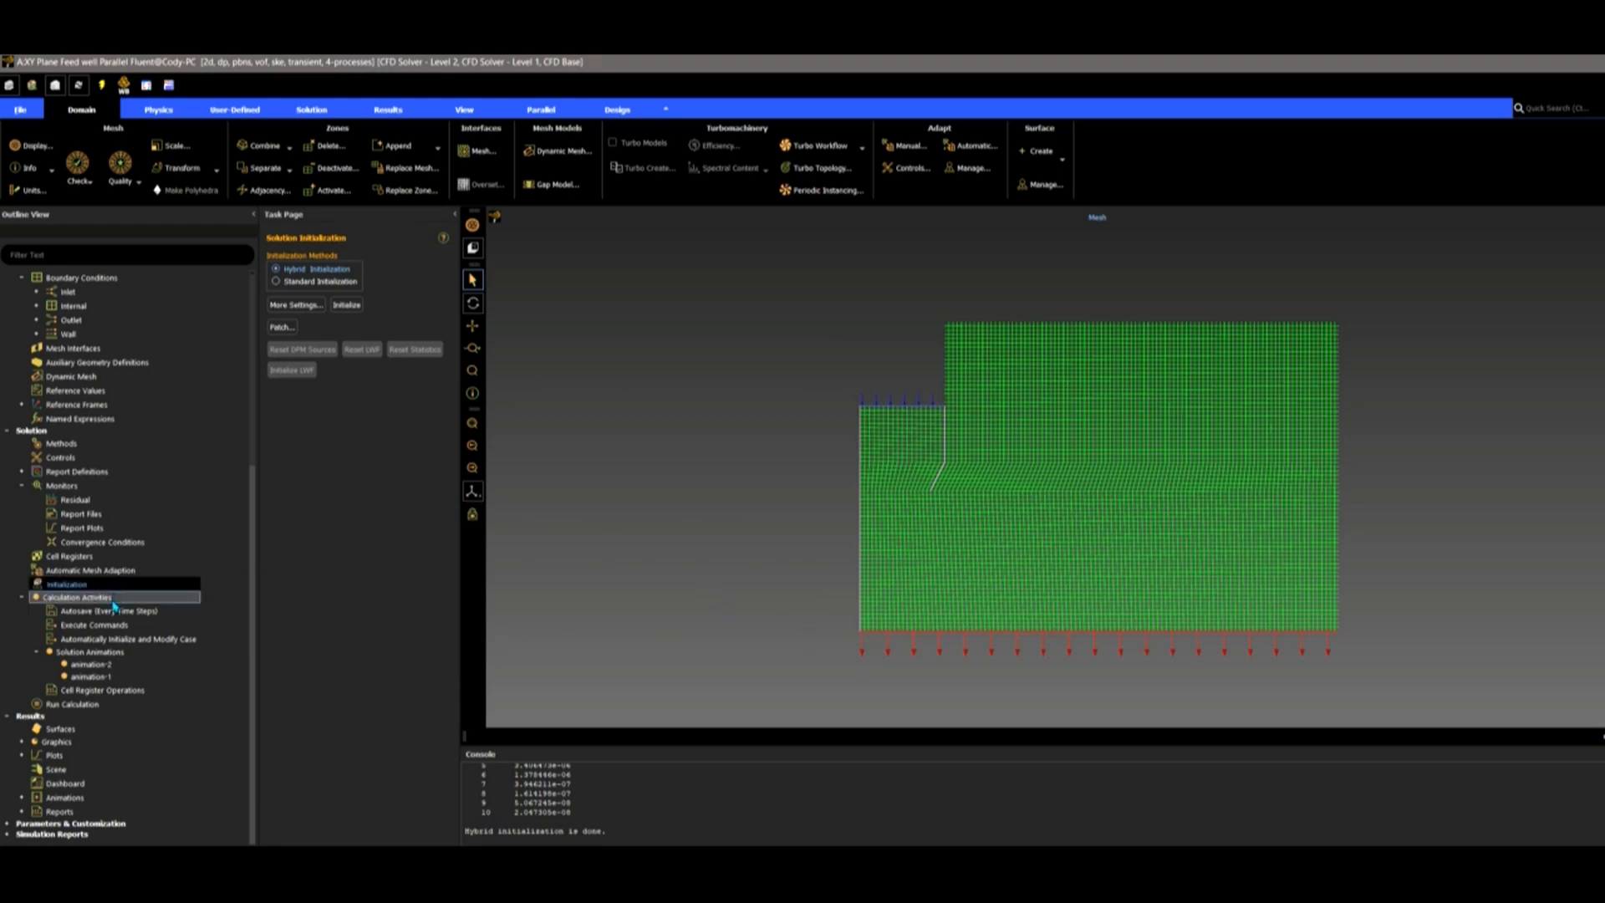
Assign contour-2 to animation-2 and display its Phase ID (mixture) contour with legend.
double_click(99, 666)
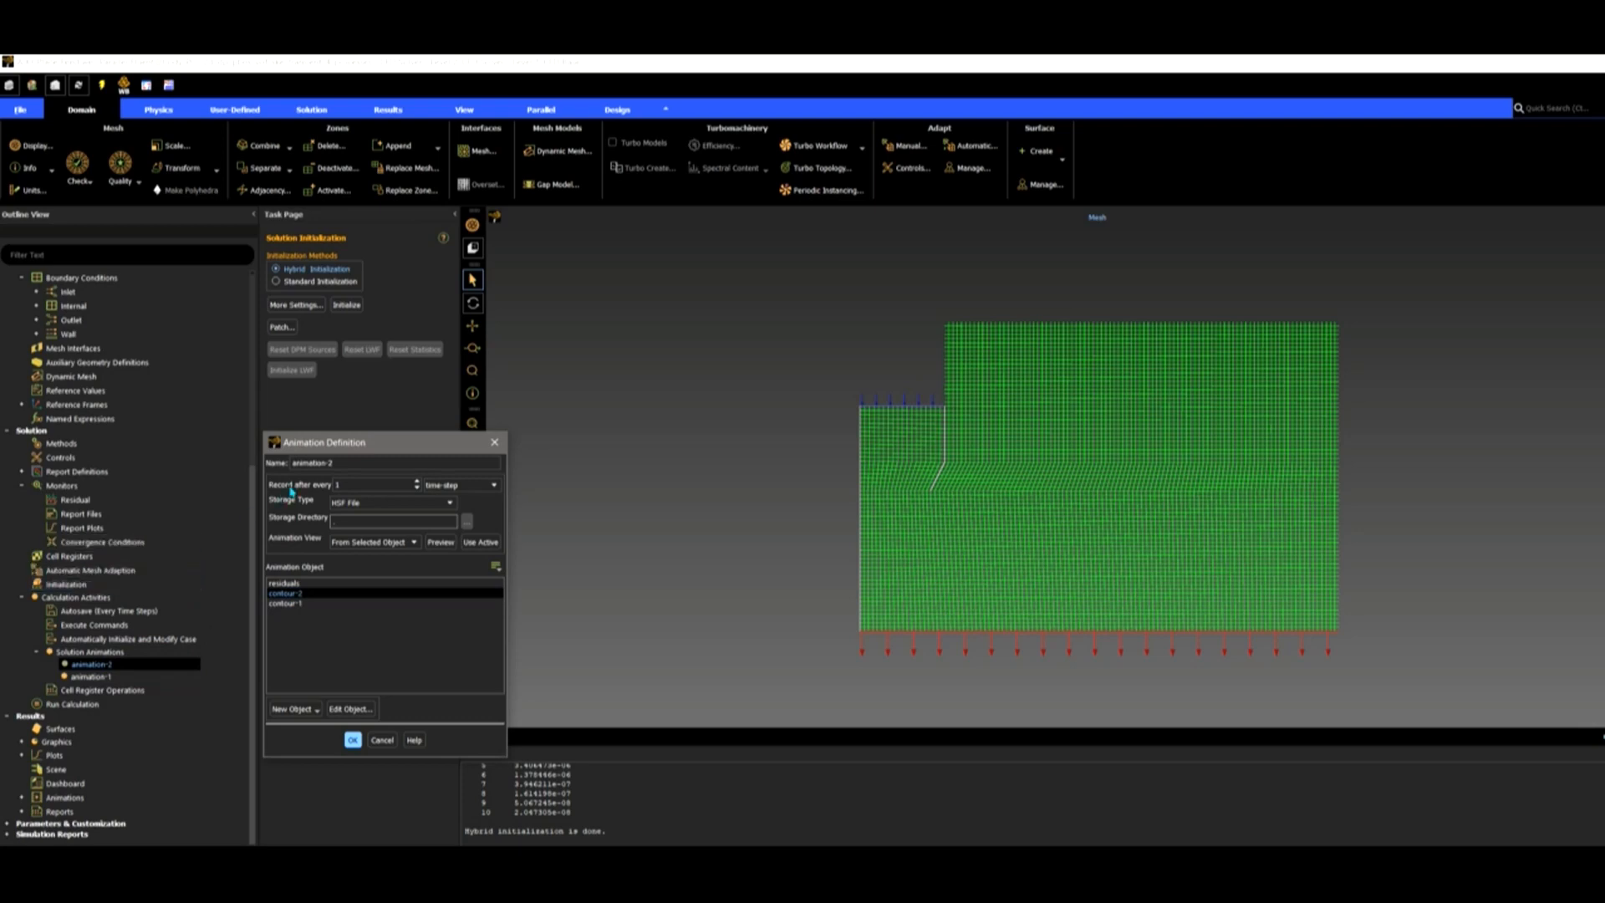
drag(339, 452, 438, 396)
click(437, 539)
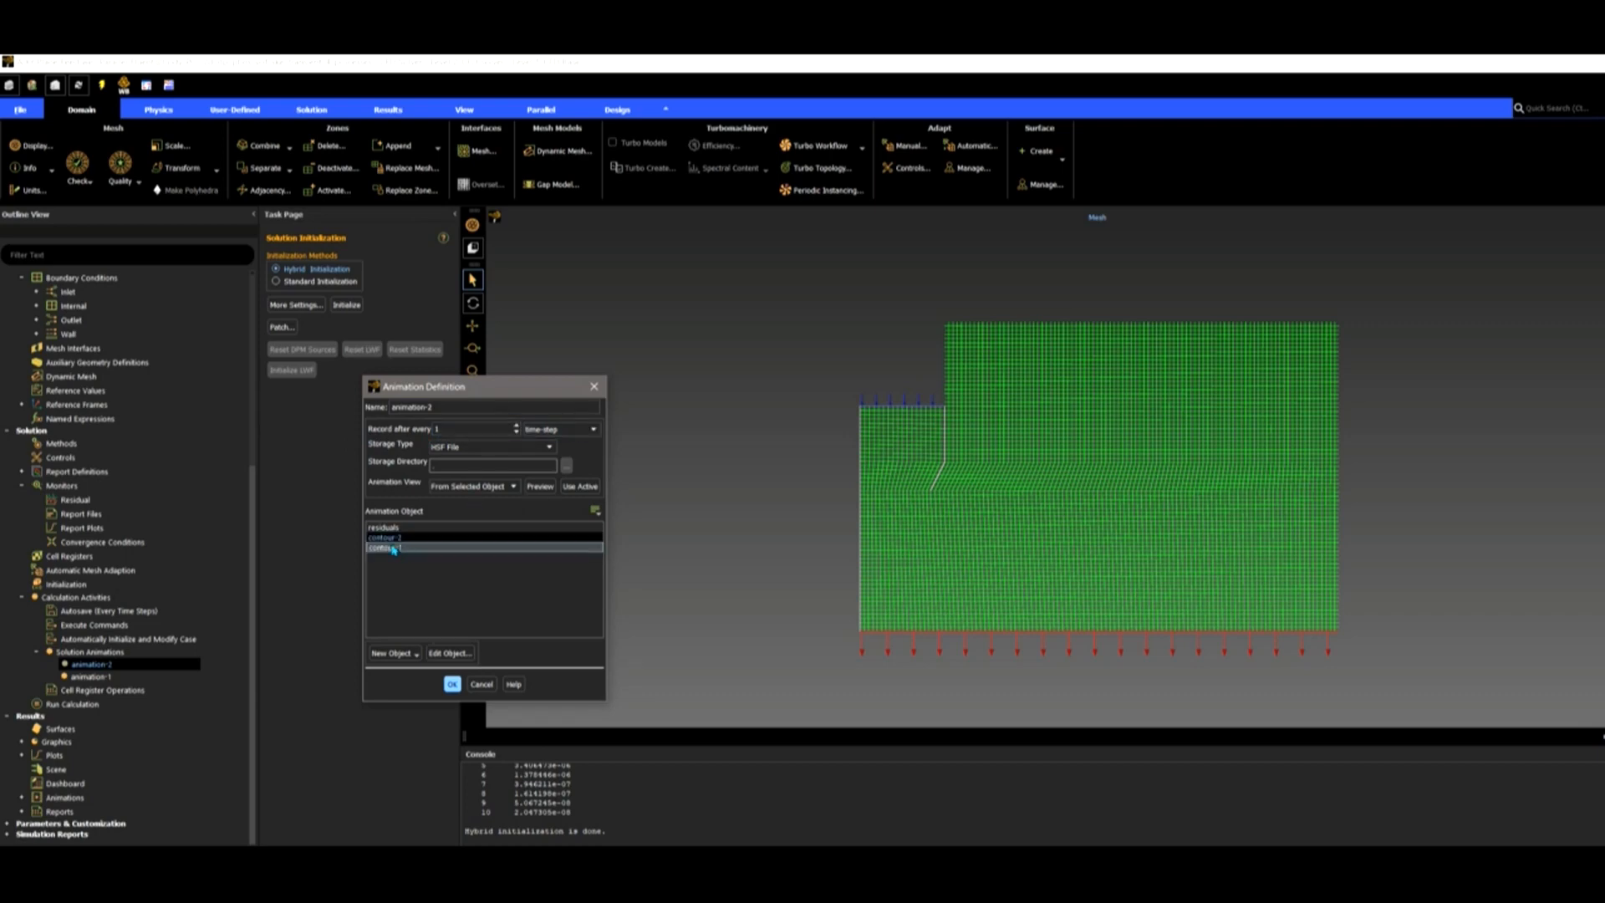
click(451, 654)
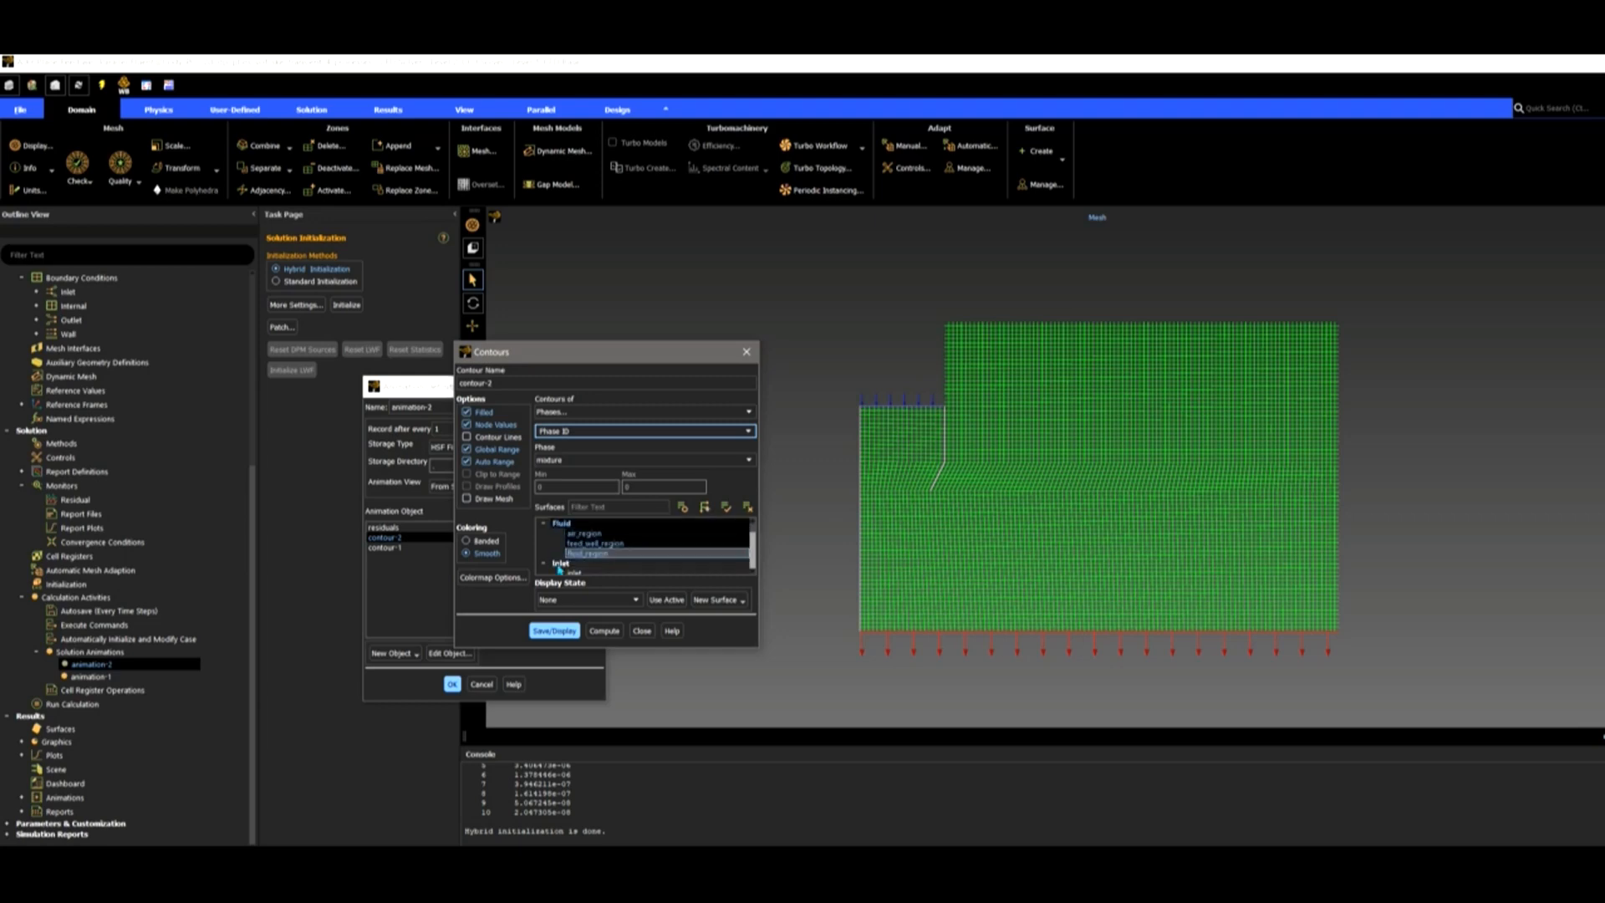
click(569, 628)
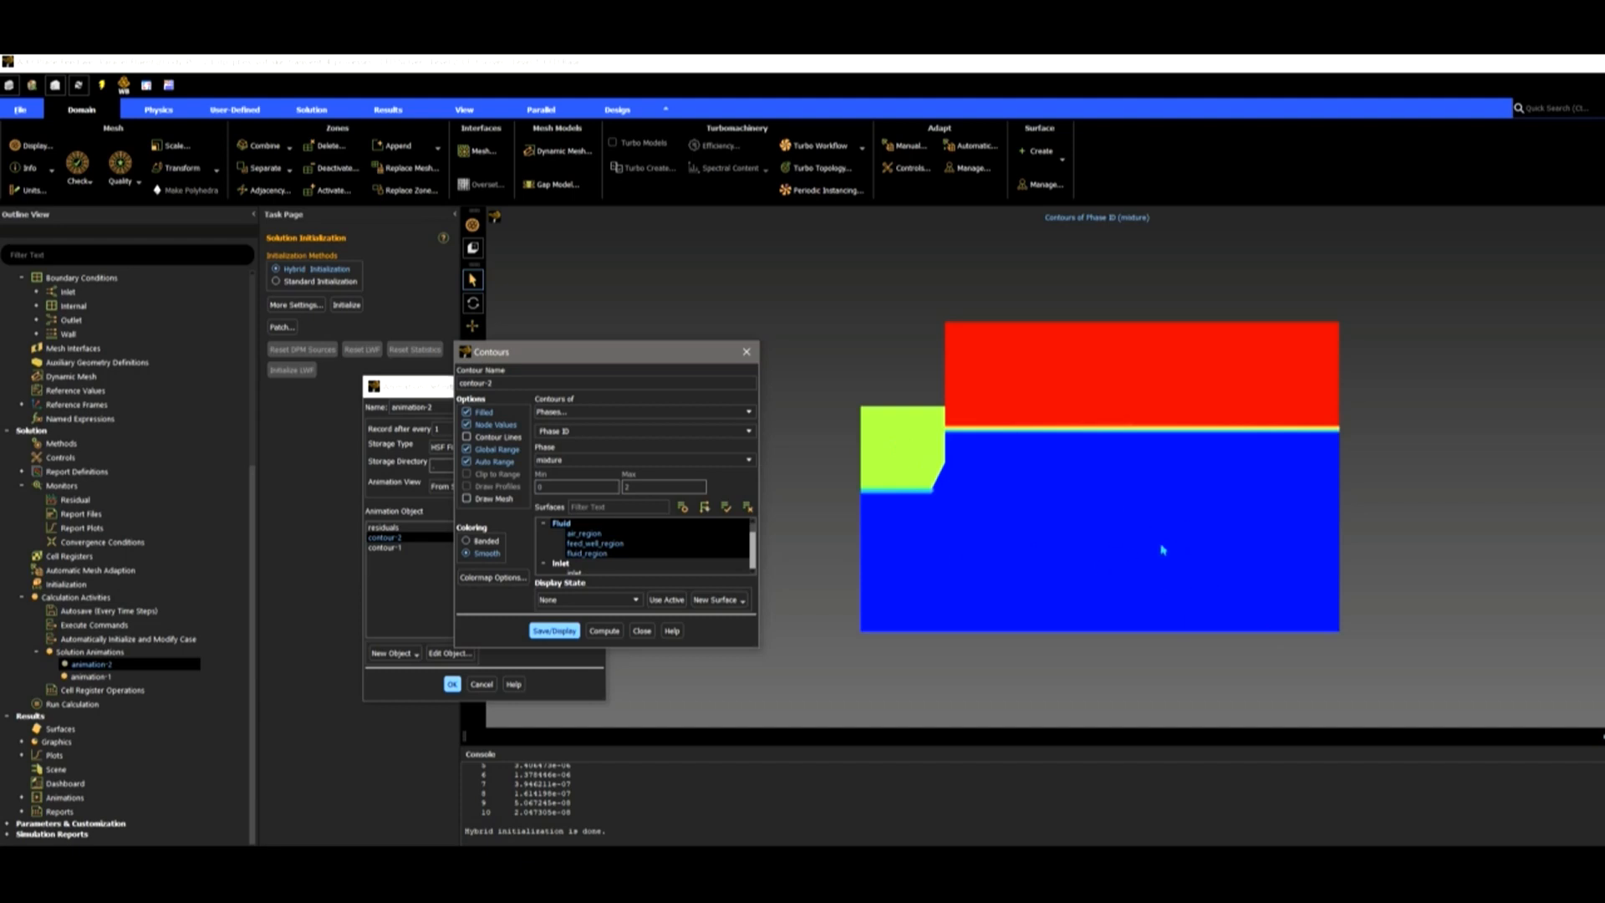
click(641, 631)
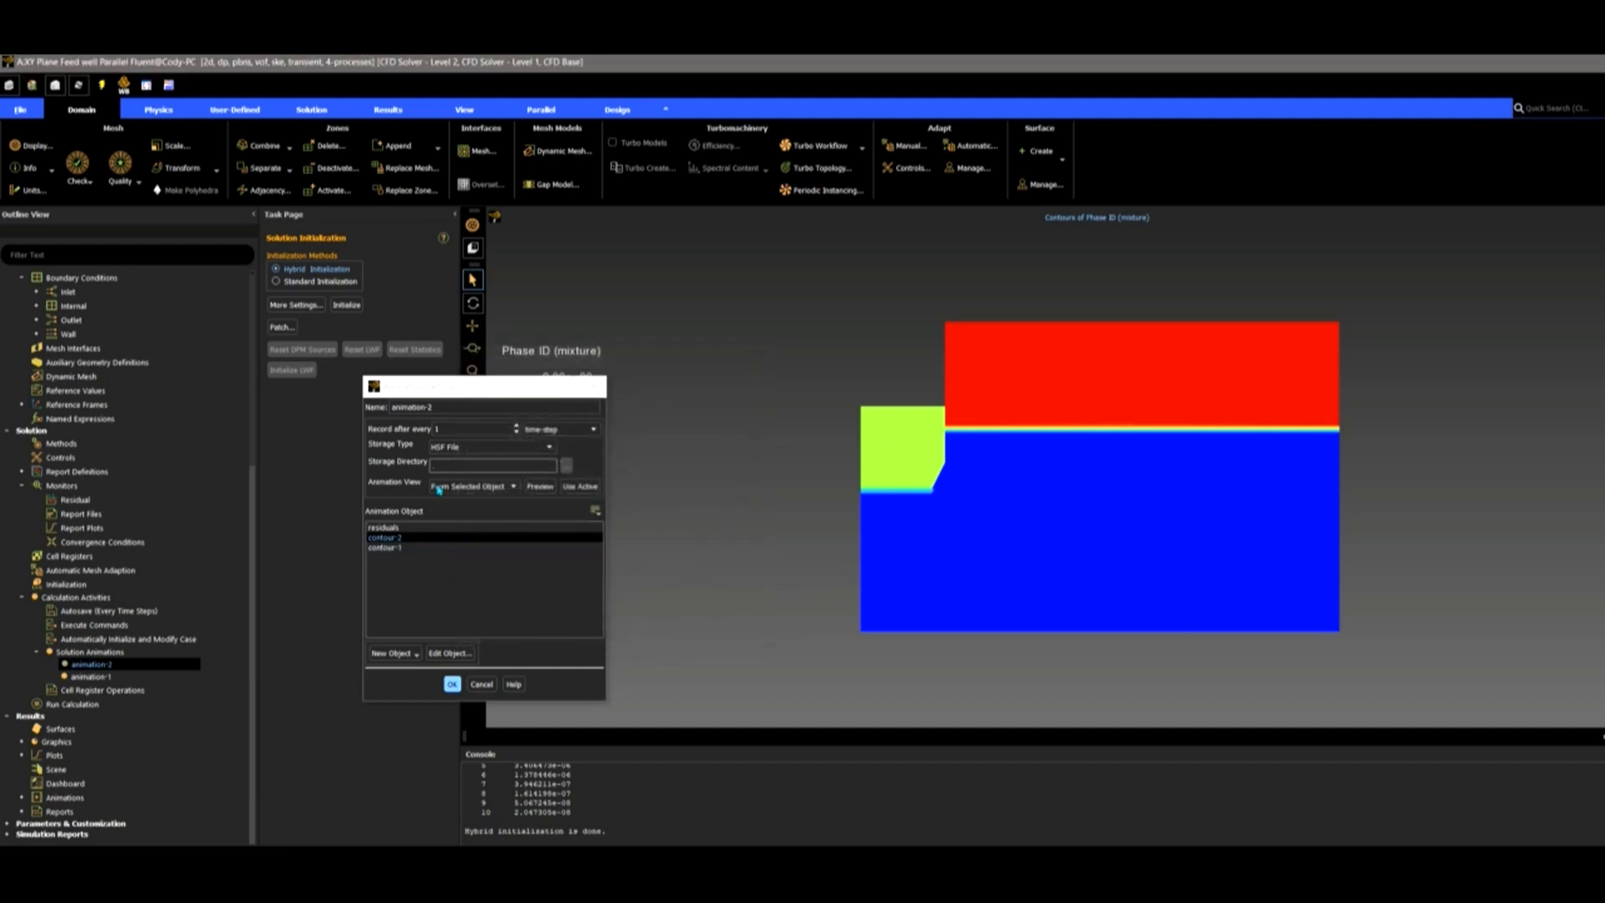
click(451, 684)
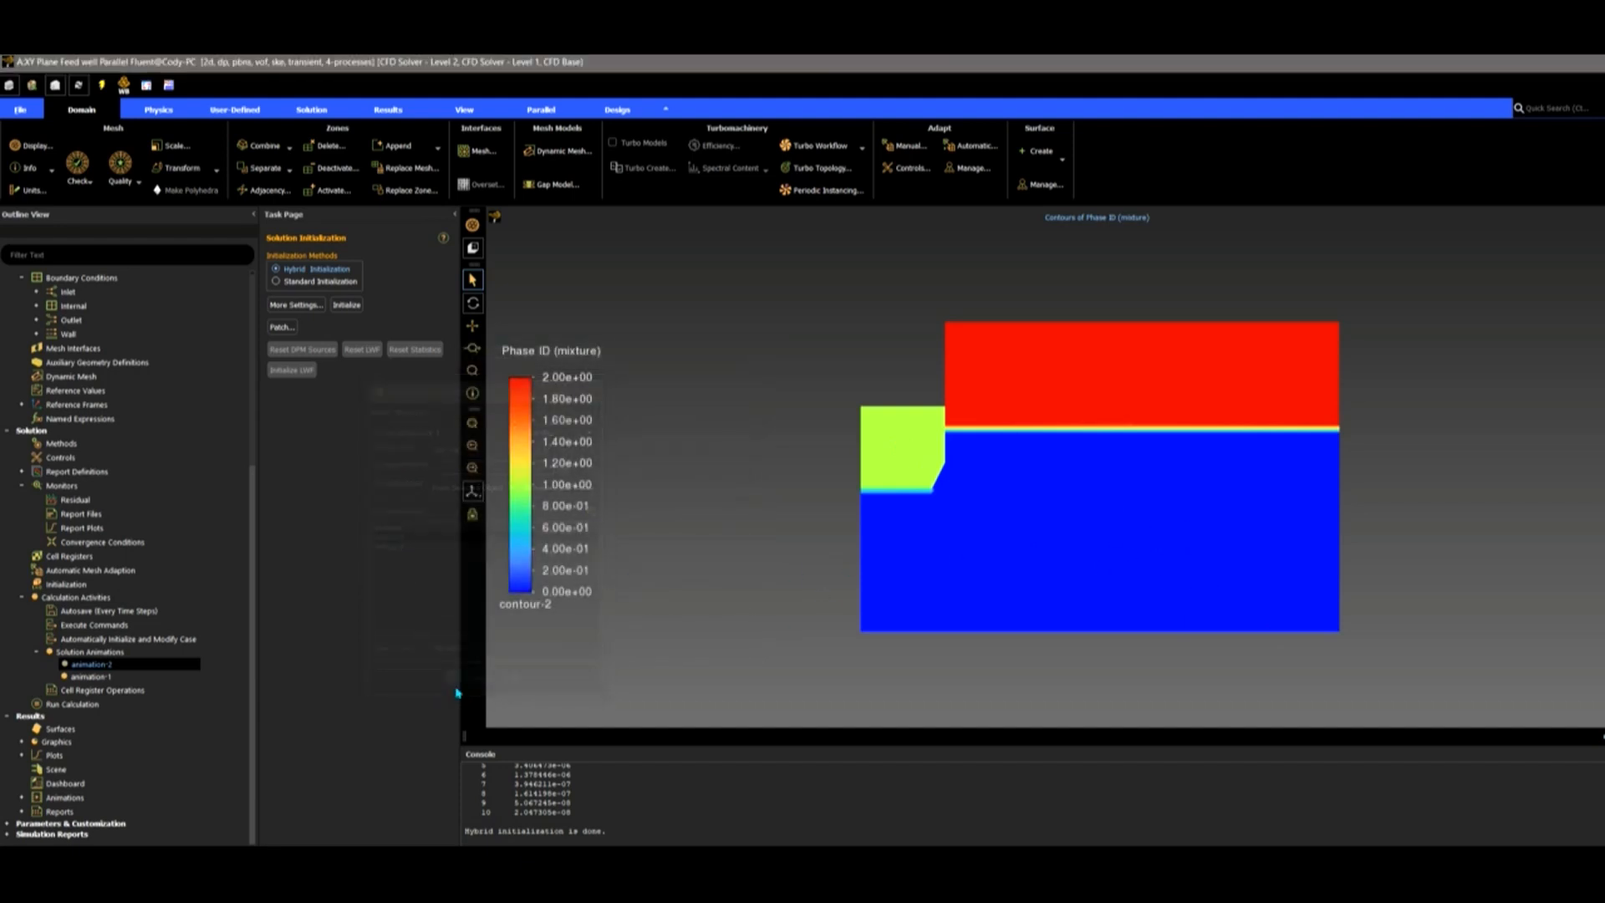
Run 150 time steps of 0.2 s, 20 max iterations each, to completion.
click(67, 705)
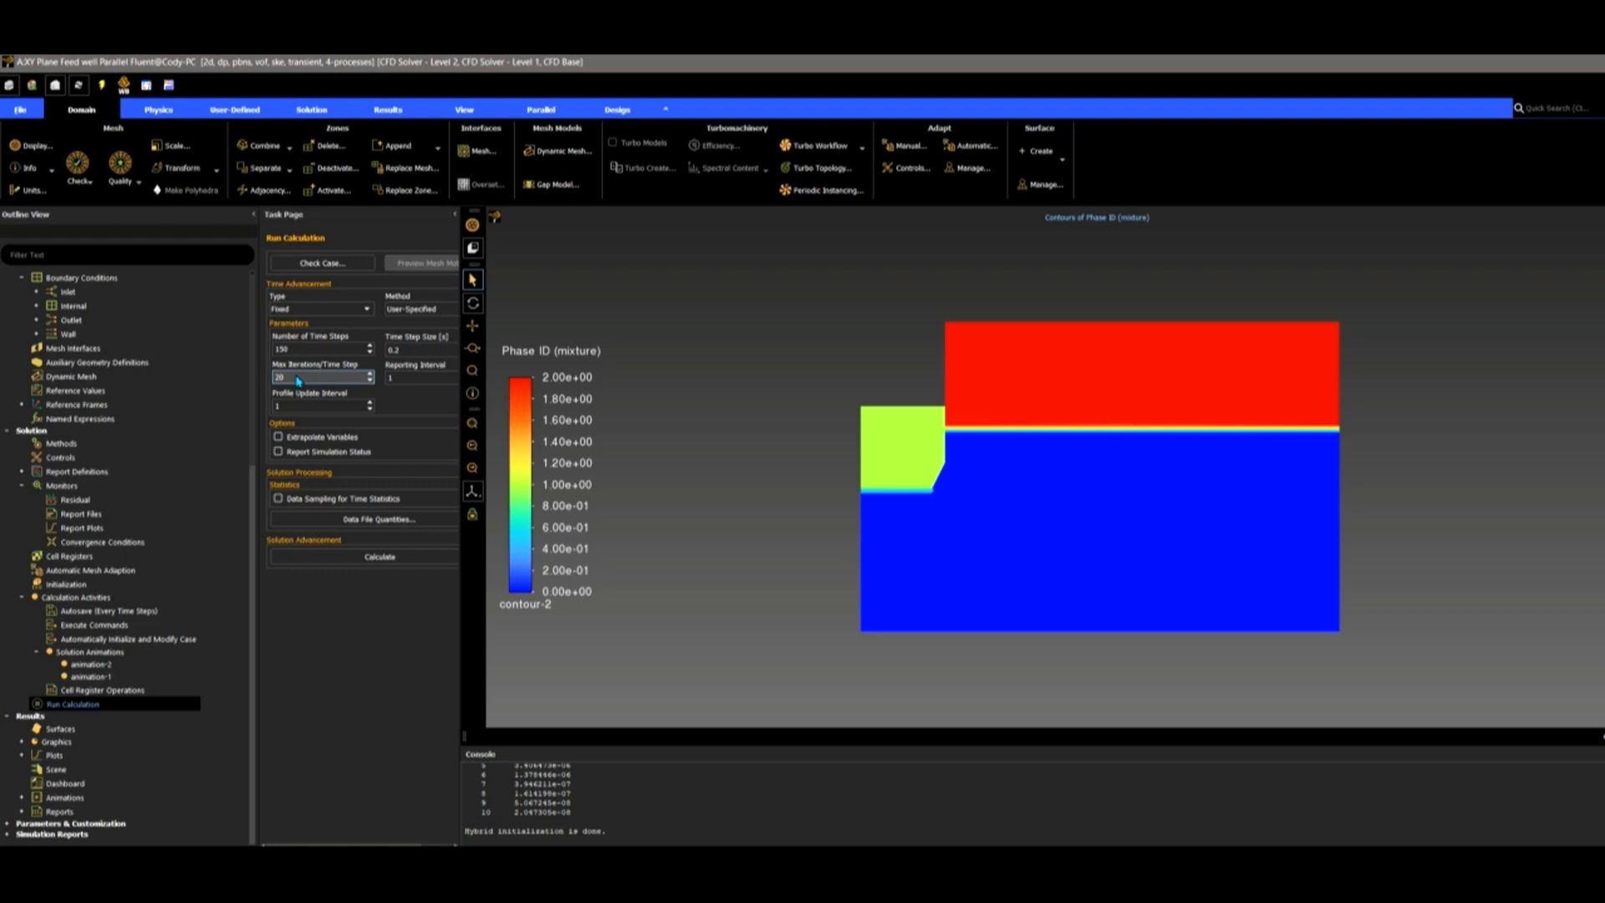
drag(315, 383, 276, 383)
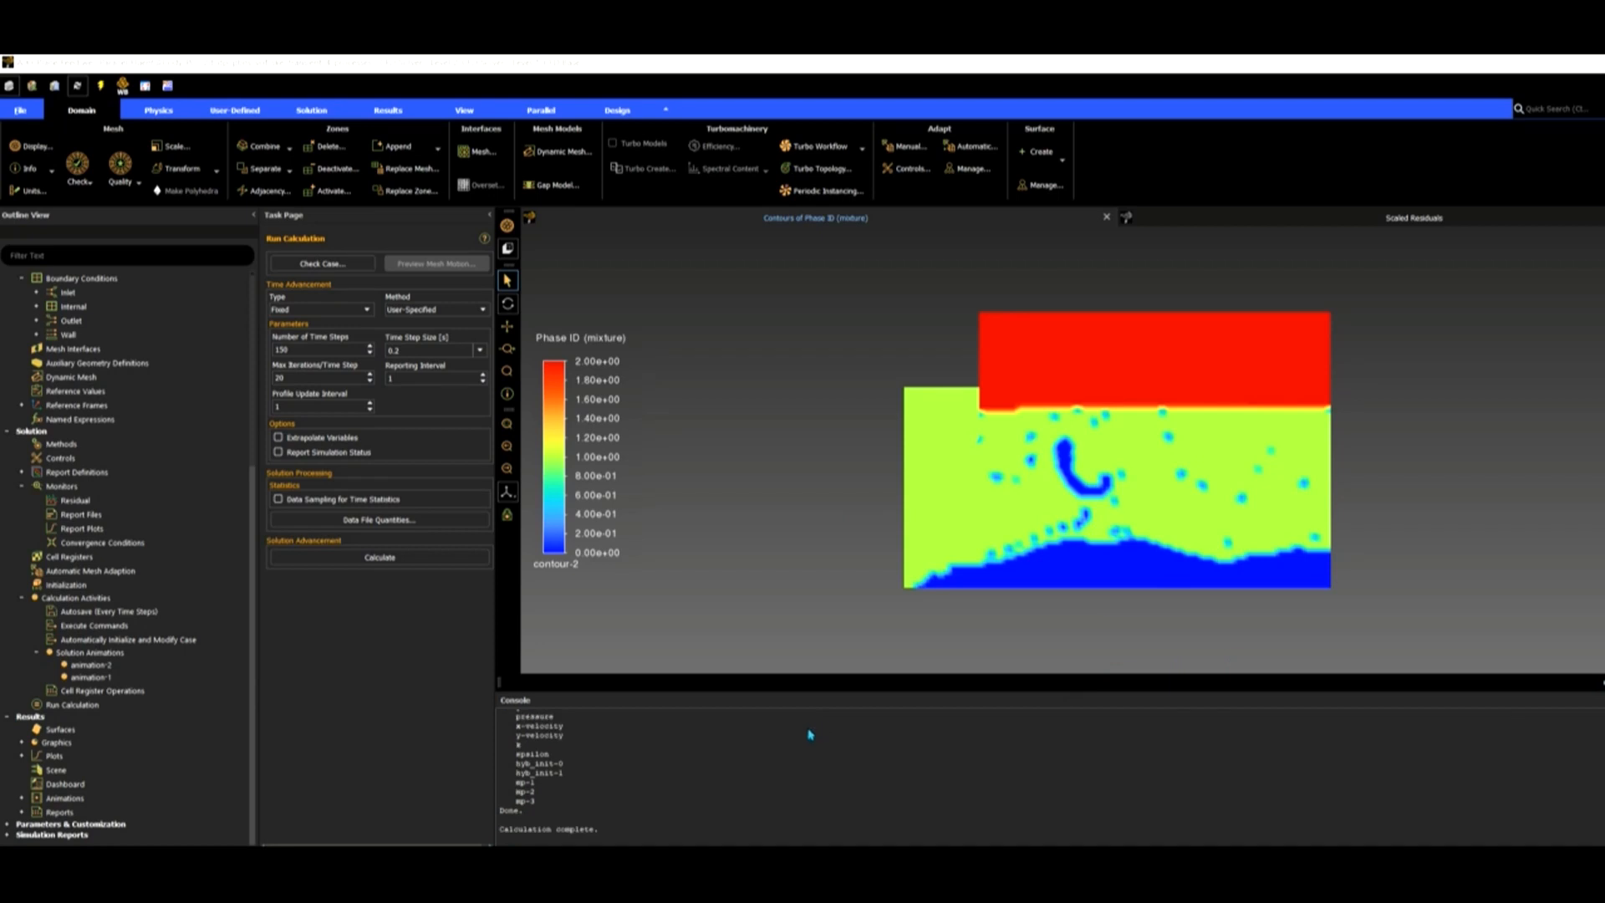
Show the Scaled Residuals plot of continuity, velocity, k and epsilon over ~3000 iterations.
scroll(547, 760, up, 5)
scroll(576, 756, down, 5)
click(1334, 221)
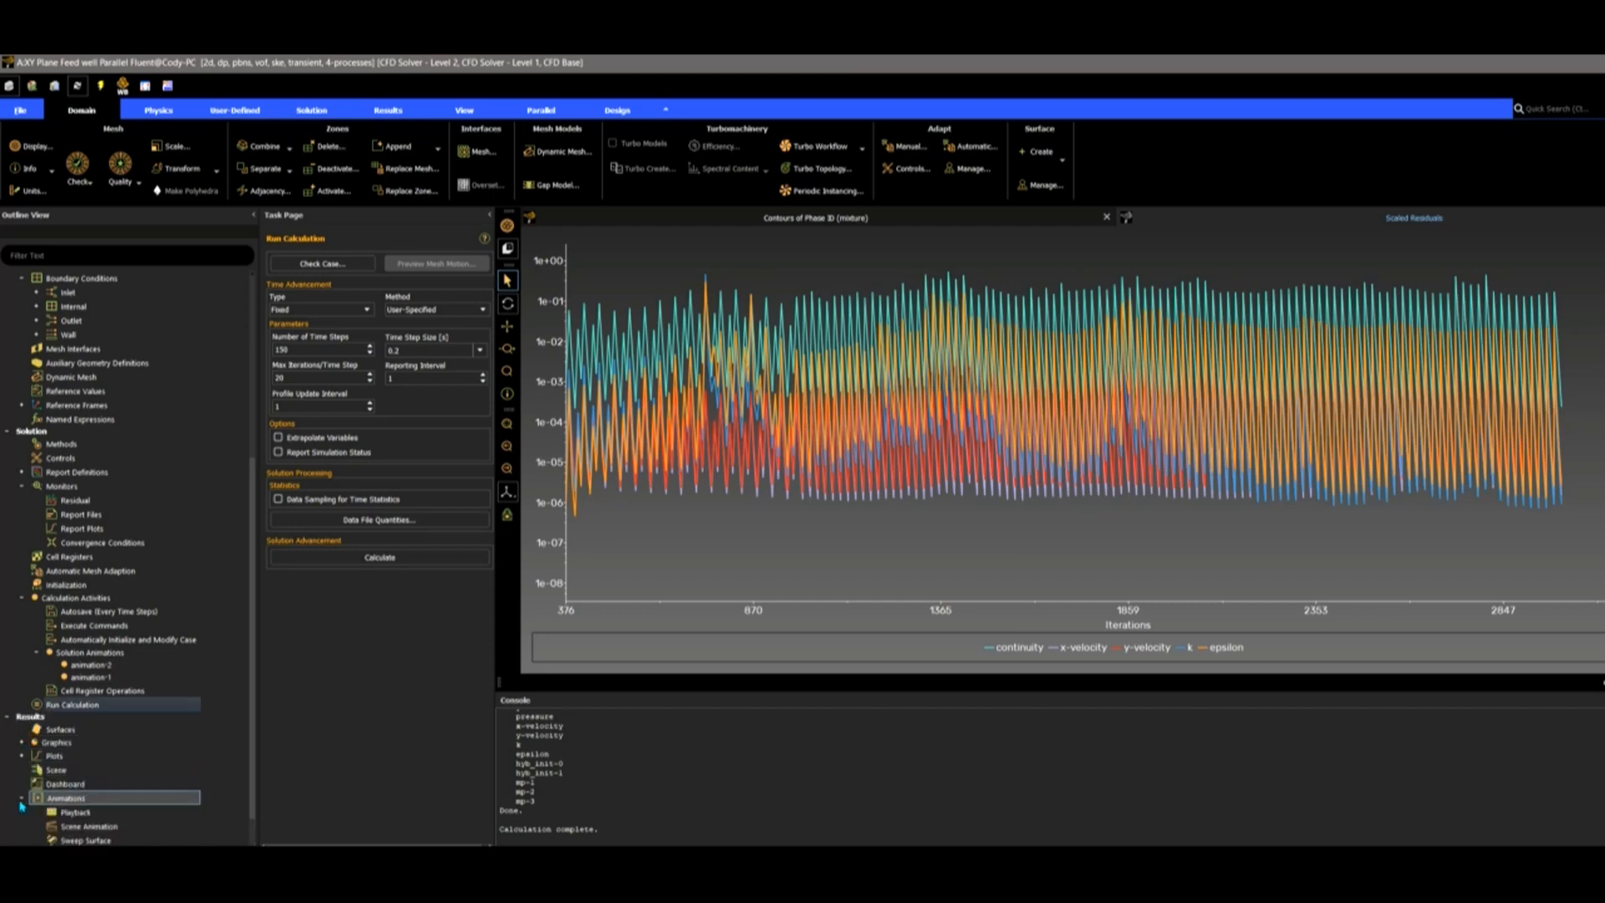
Open Animations Playback with animation-2 selected, moved clear of the plot legend.
click(22, 798)
click(75, 770)
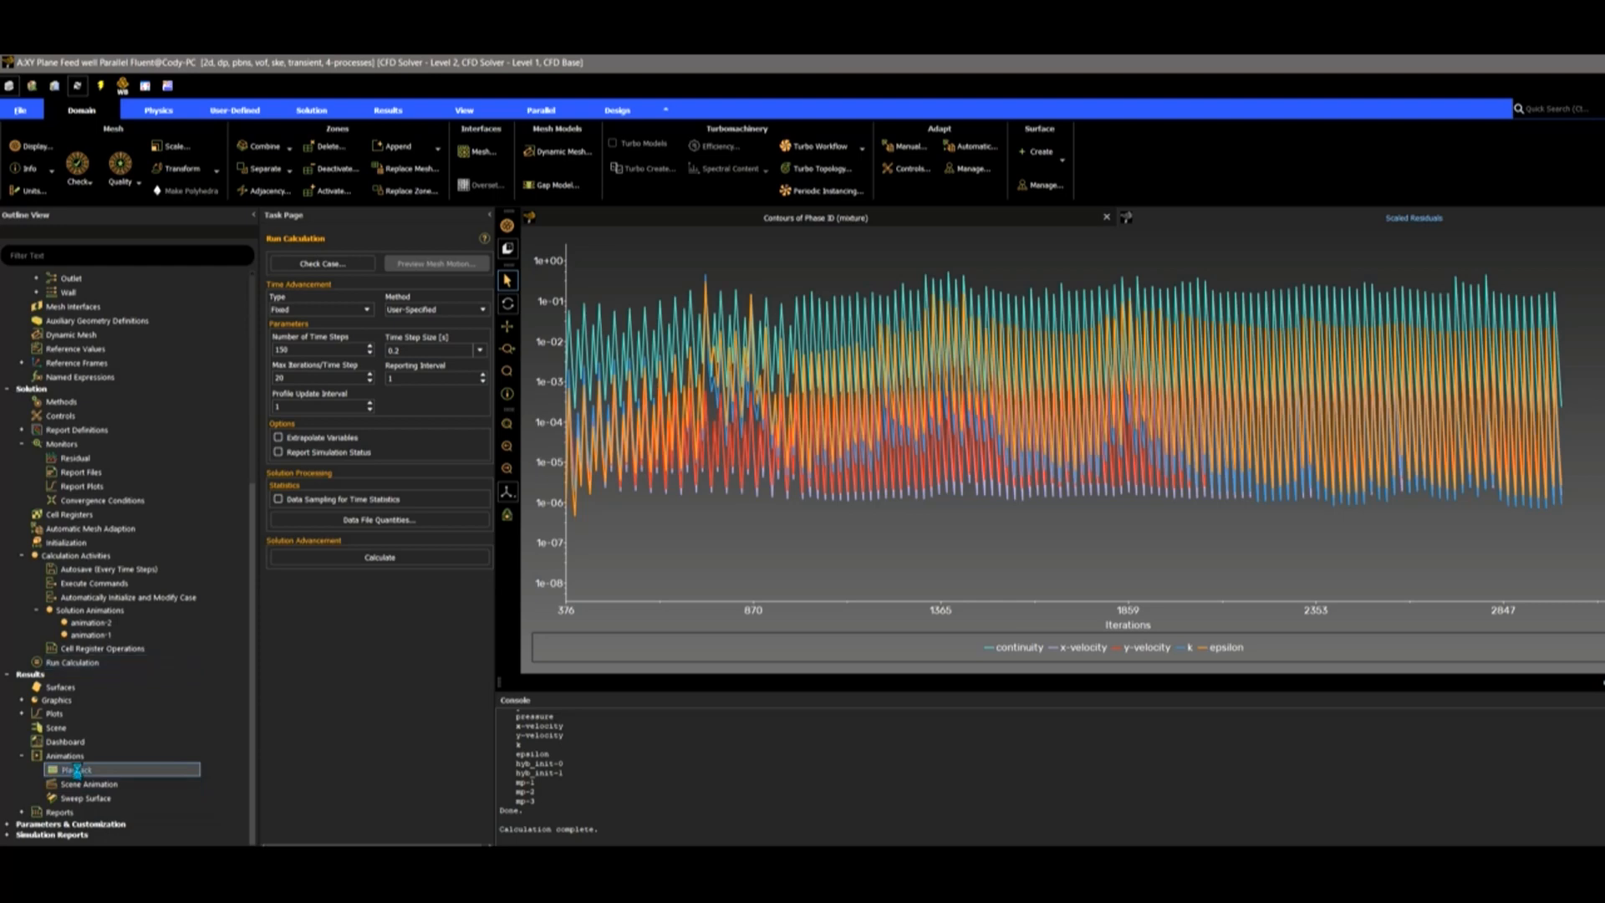
double_click(75, 771)
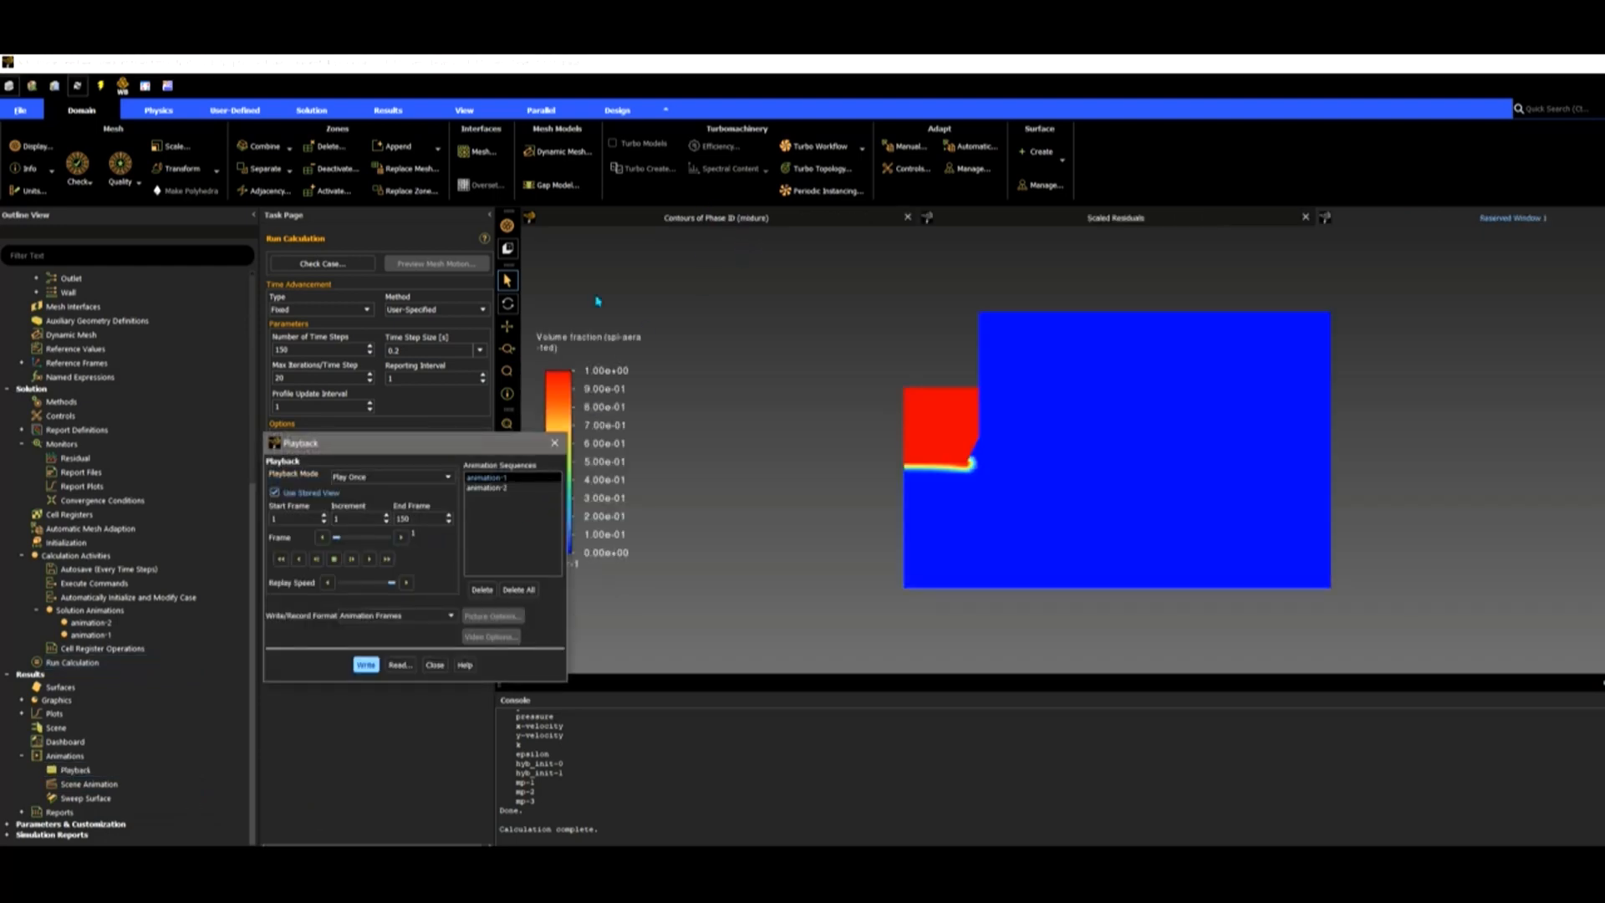
click(486, 487)
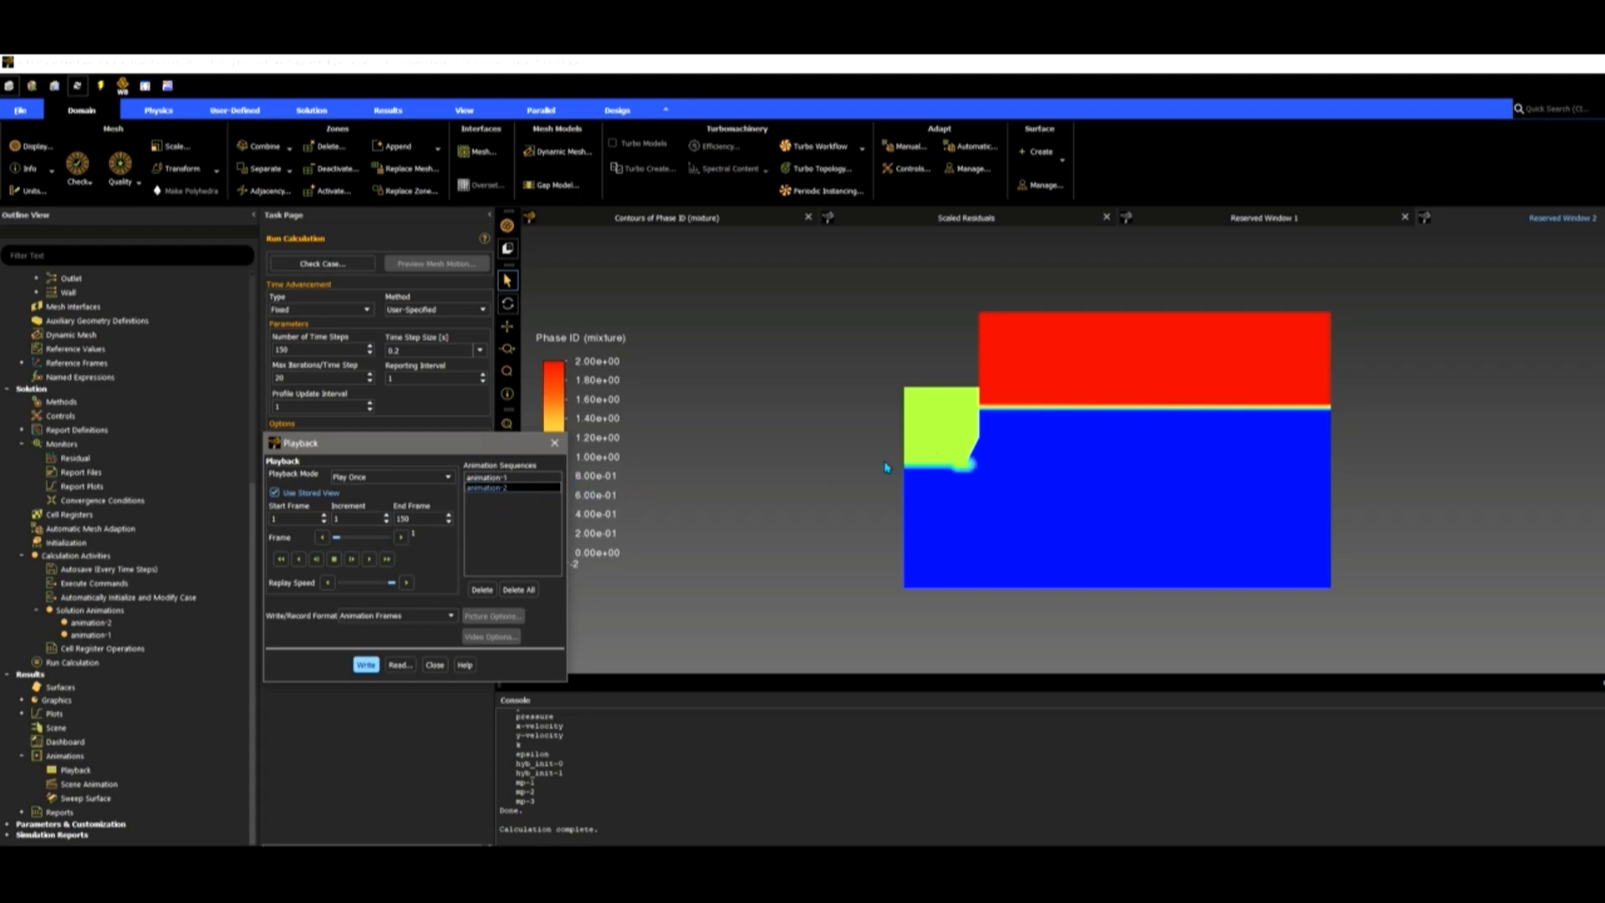
drag(487, 448, 431, 420)
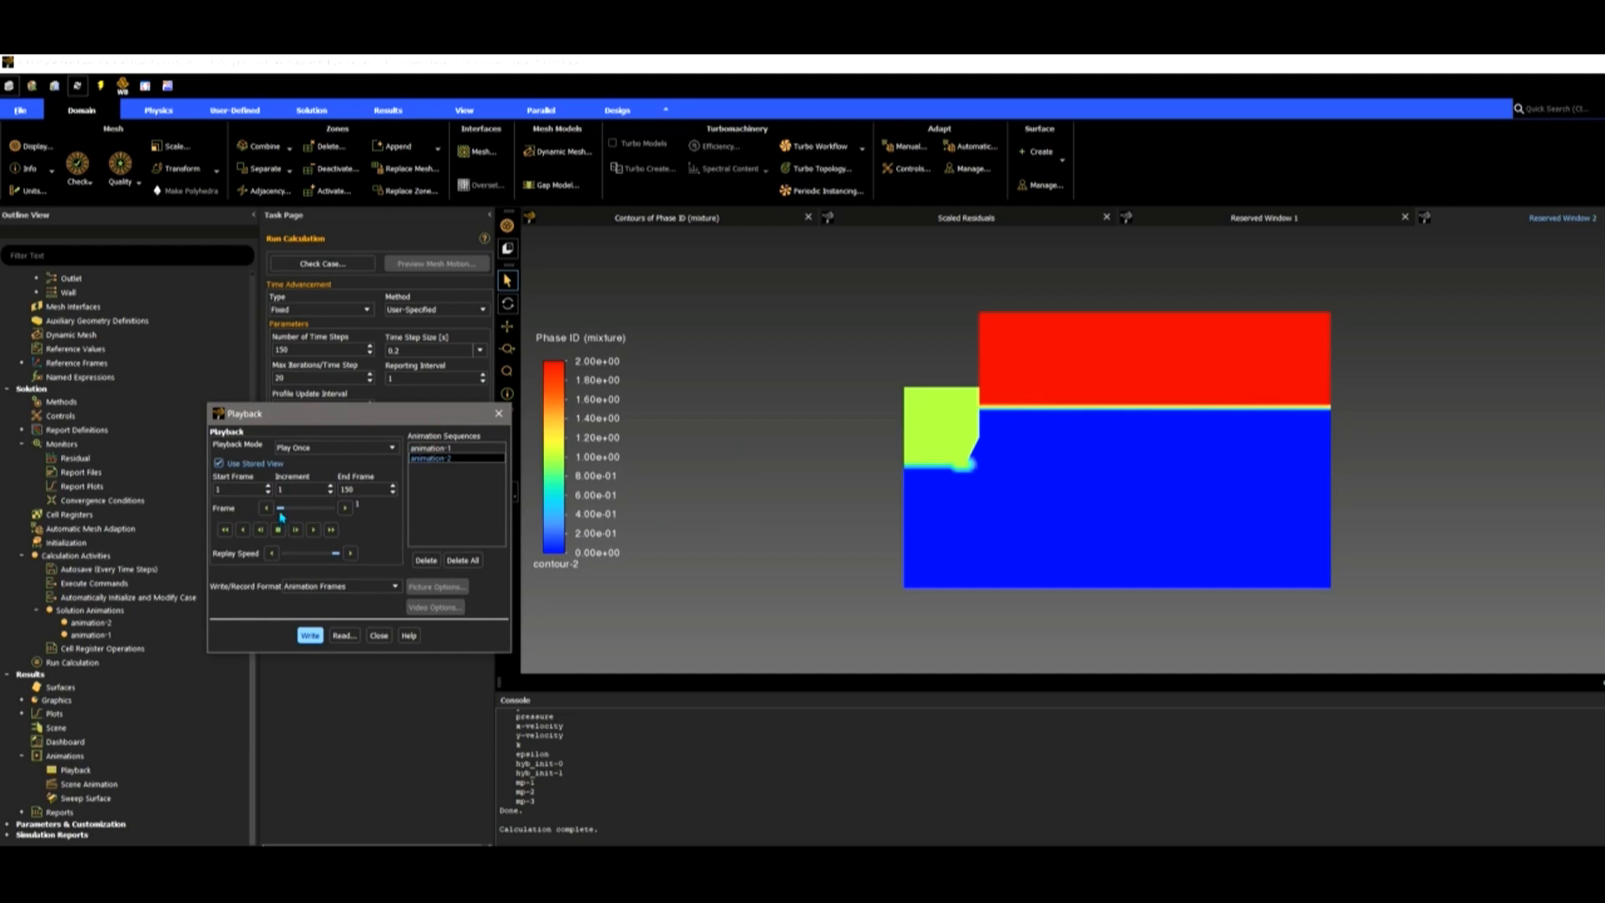
Scrub through the animation-2 frames, lower the replay speed, and play it back.
drag(282, 513, 311, 512)
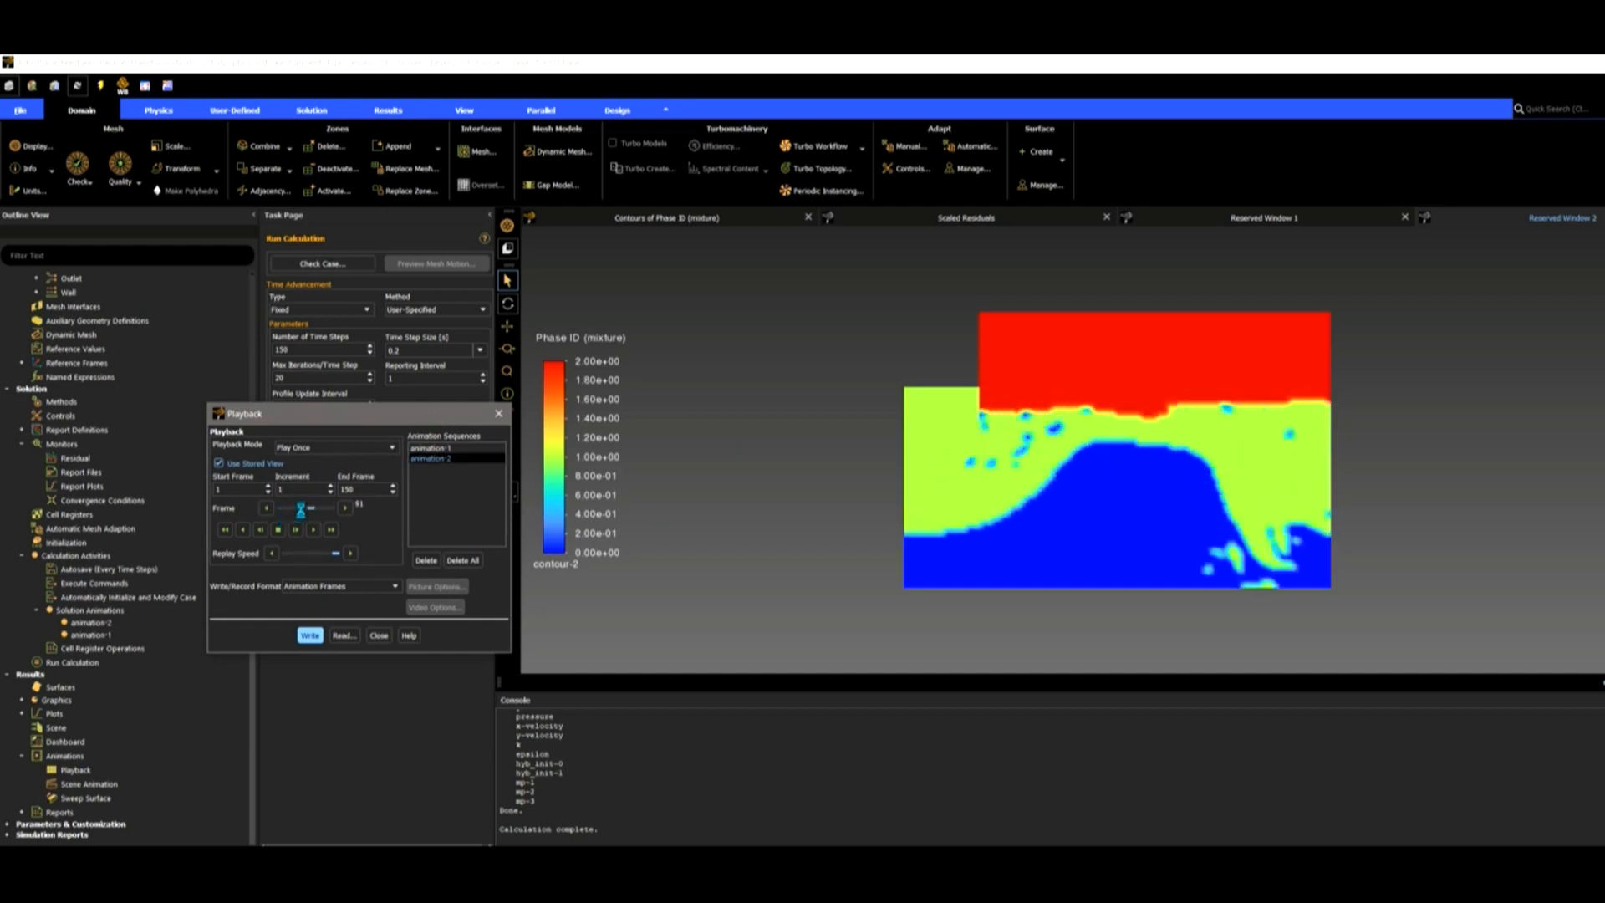
click(270, 510)
click(280, 513)
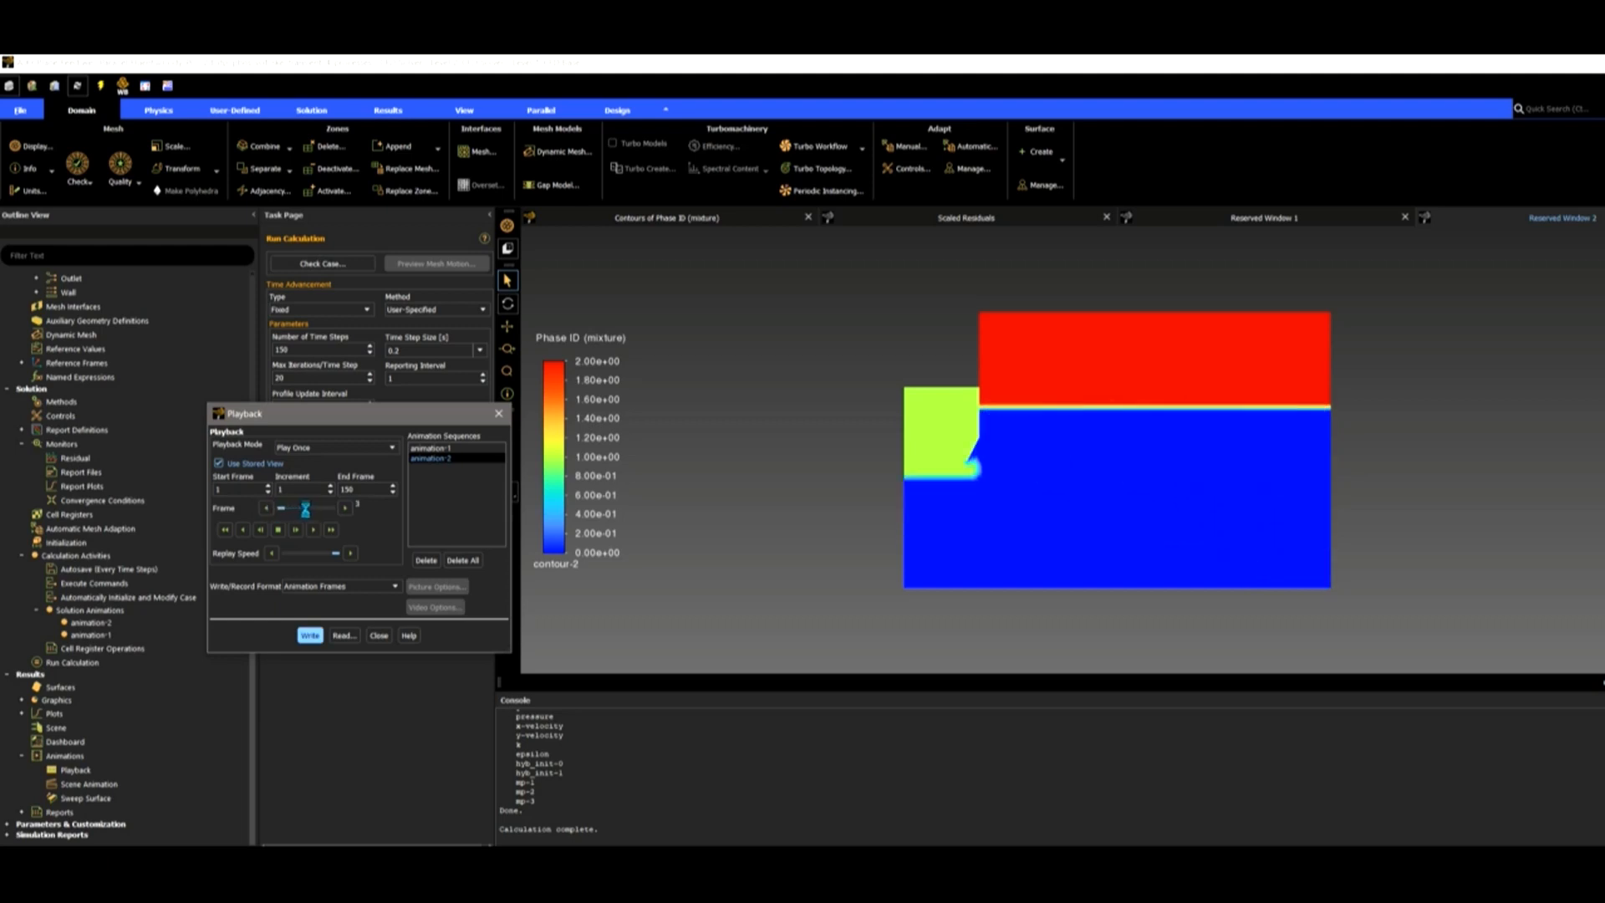
click(265, 508)
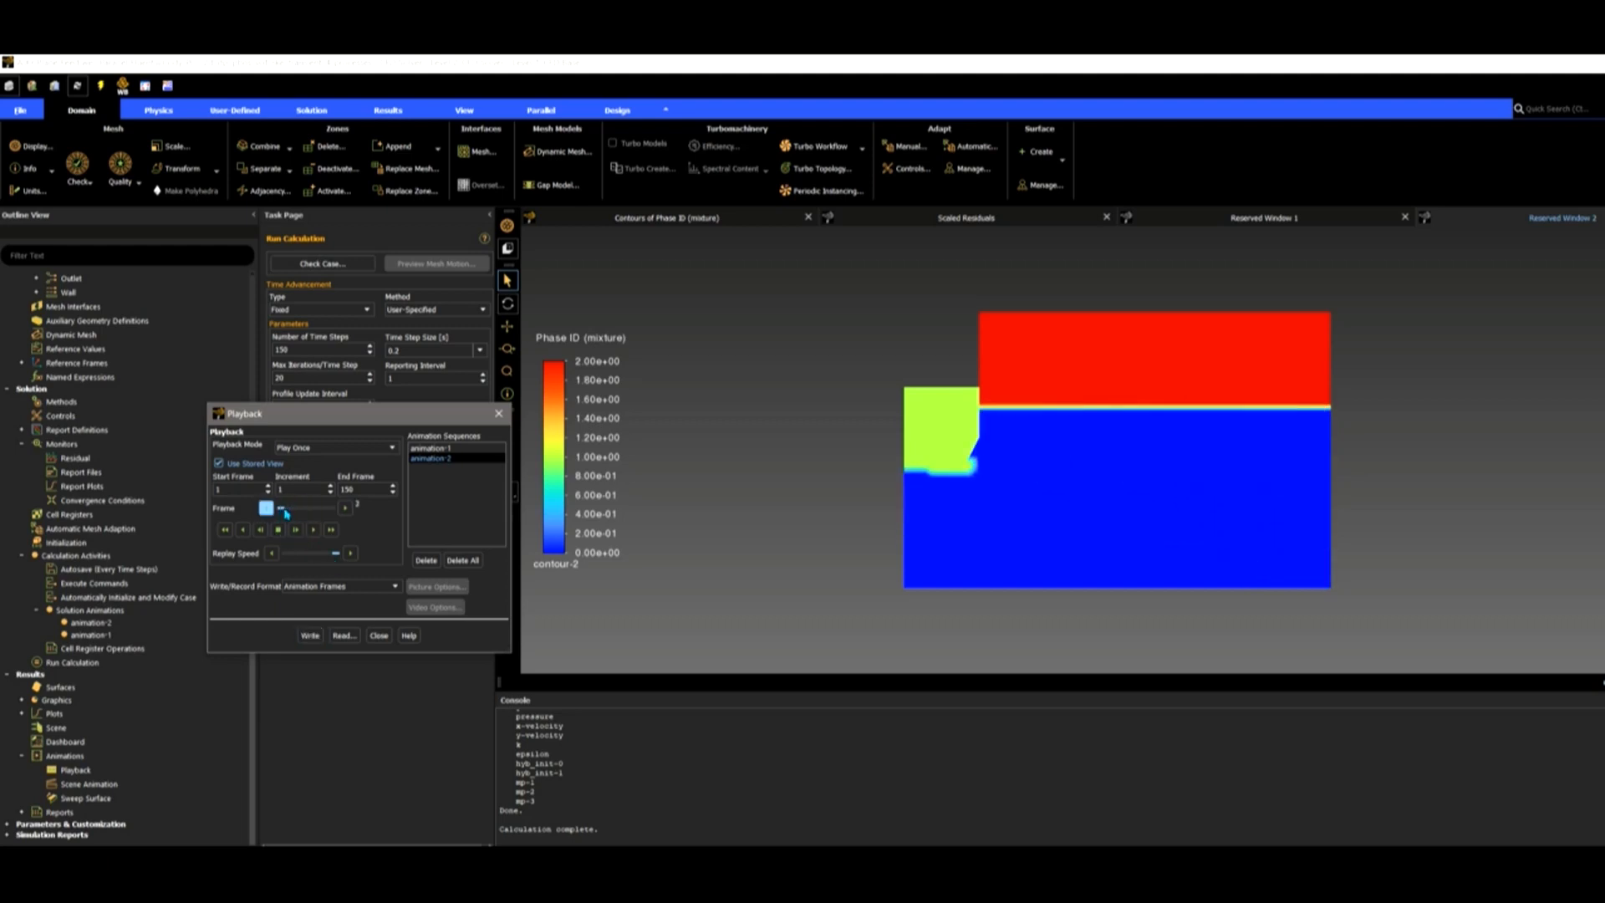
drag(333, 554, 324, 555)
click(313, 529)
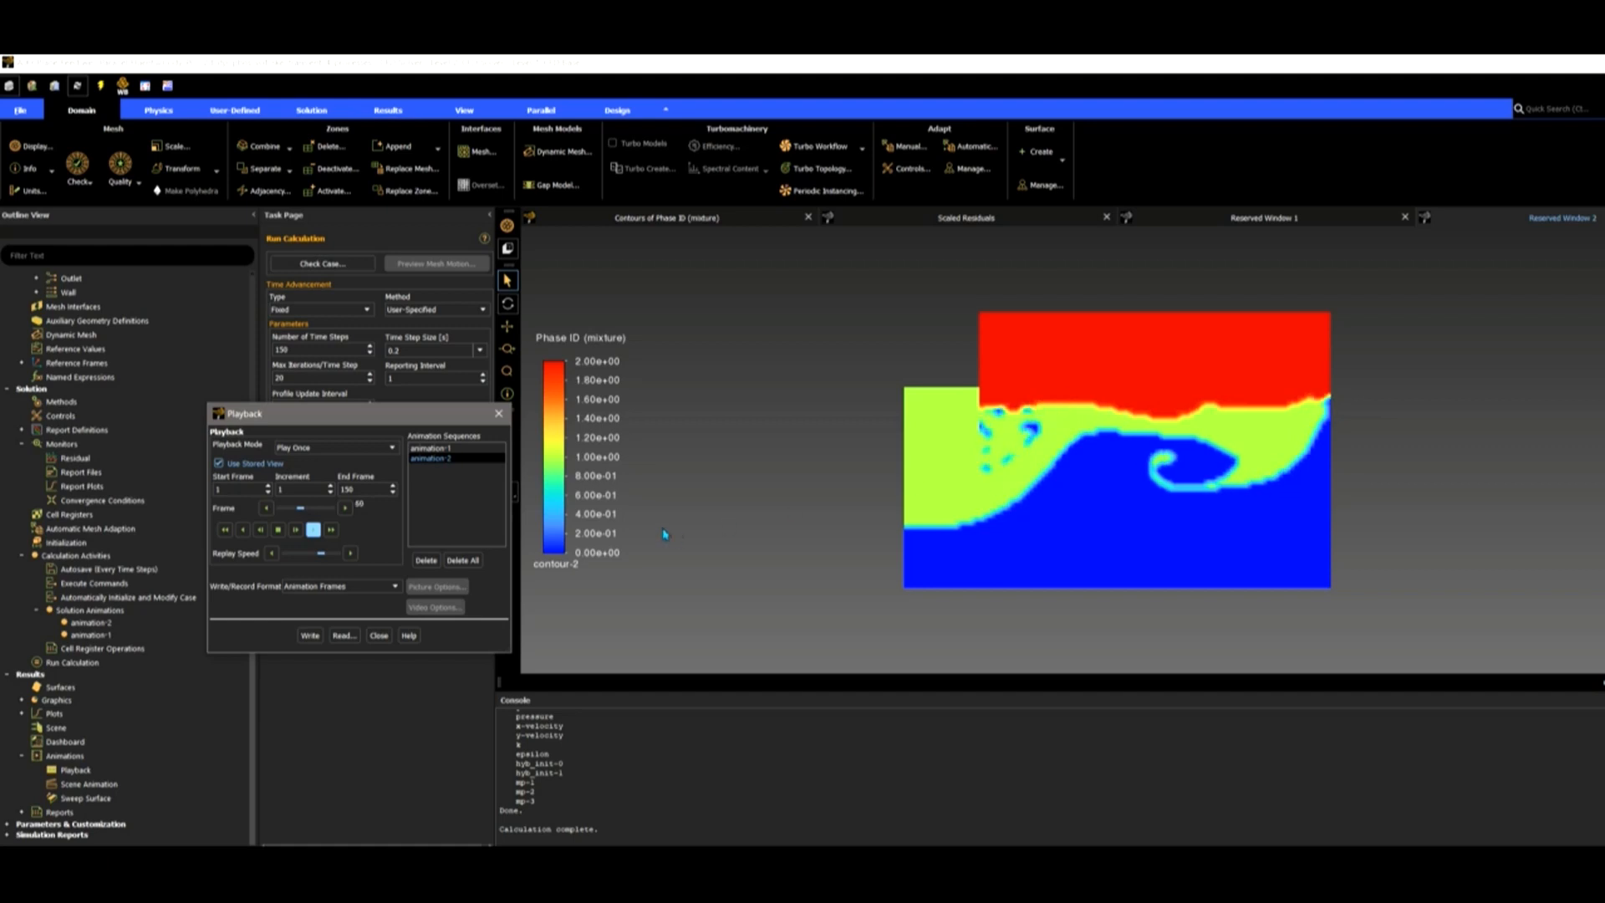
Stop playback at frame 66, write animation-2 as a Video File, and close Playback.
click(282, 530)
click(279, 530)
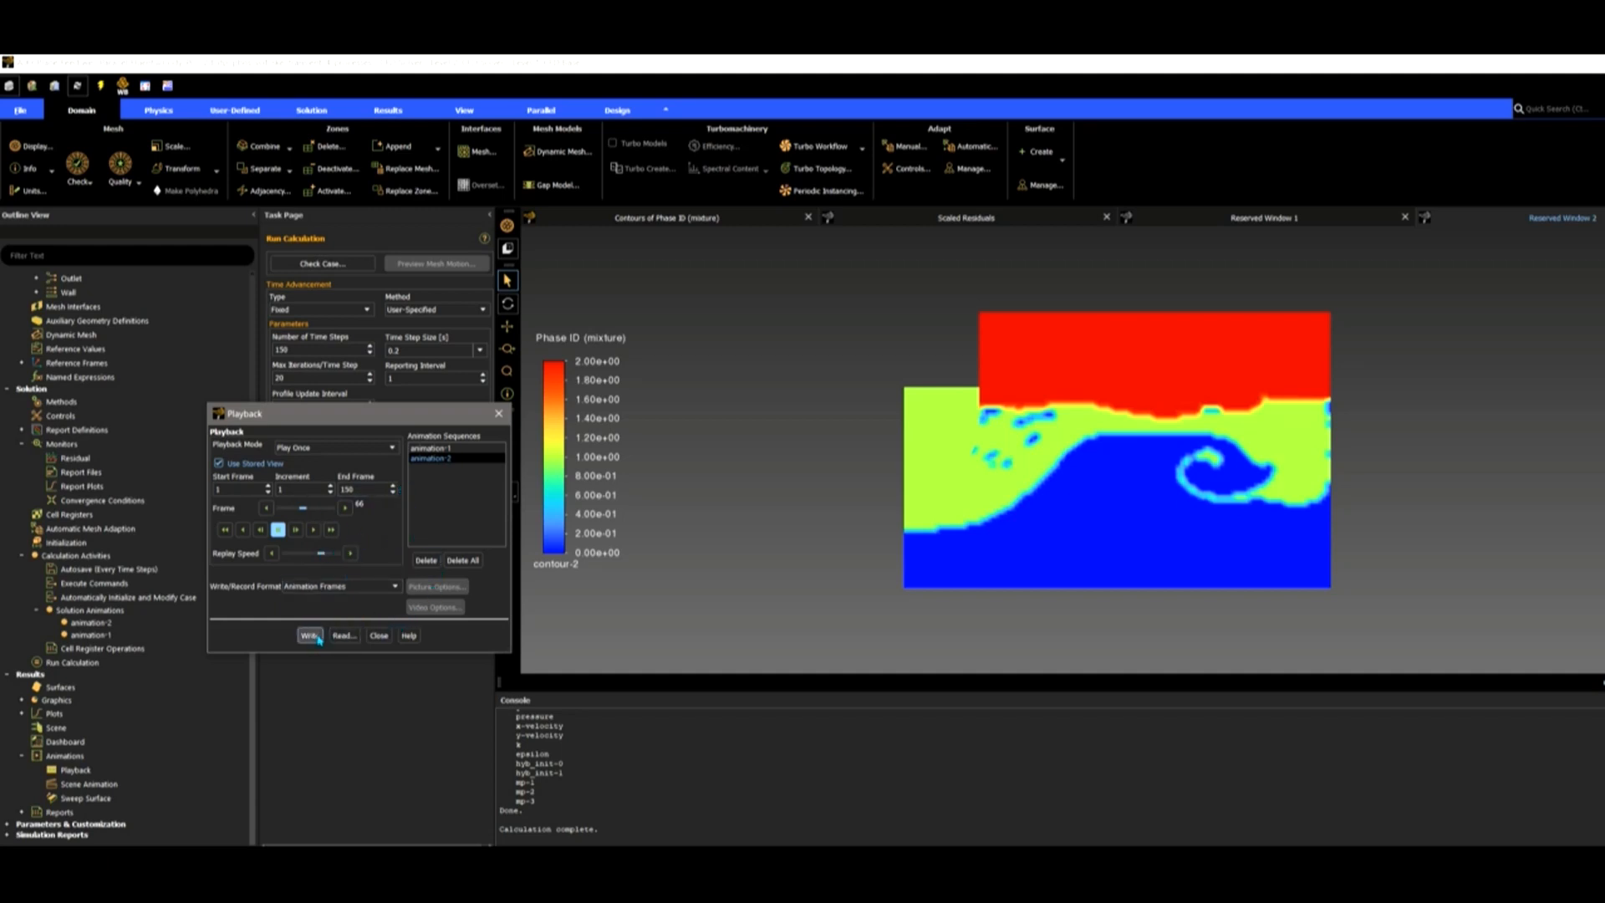
click(331, 595)
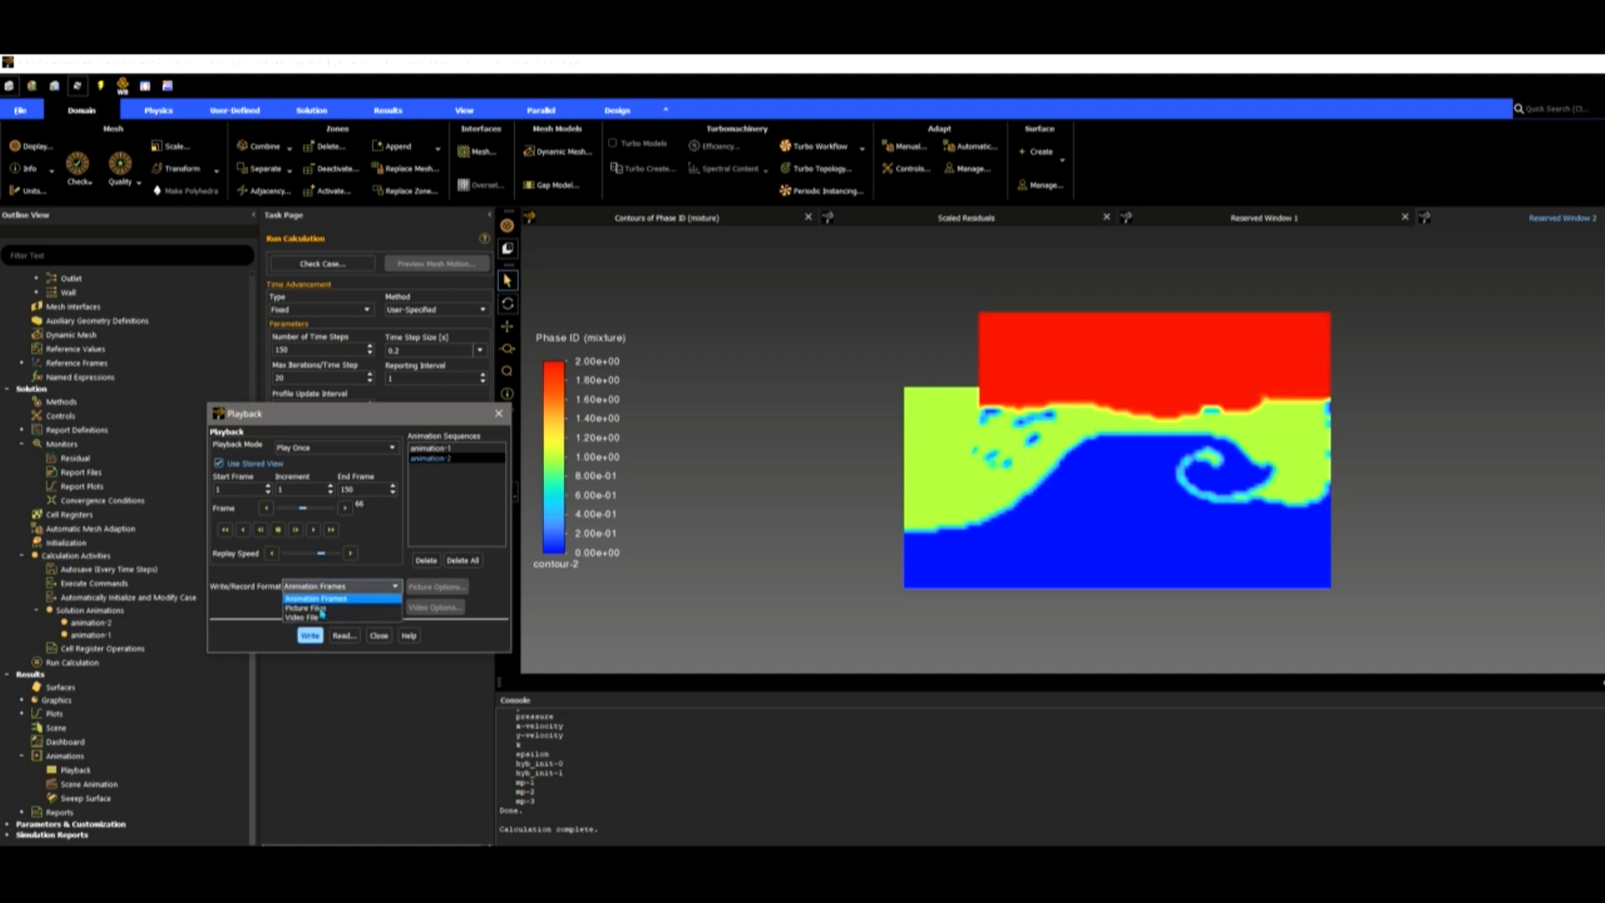
click(309, 619)
click(322, 639)
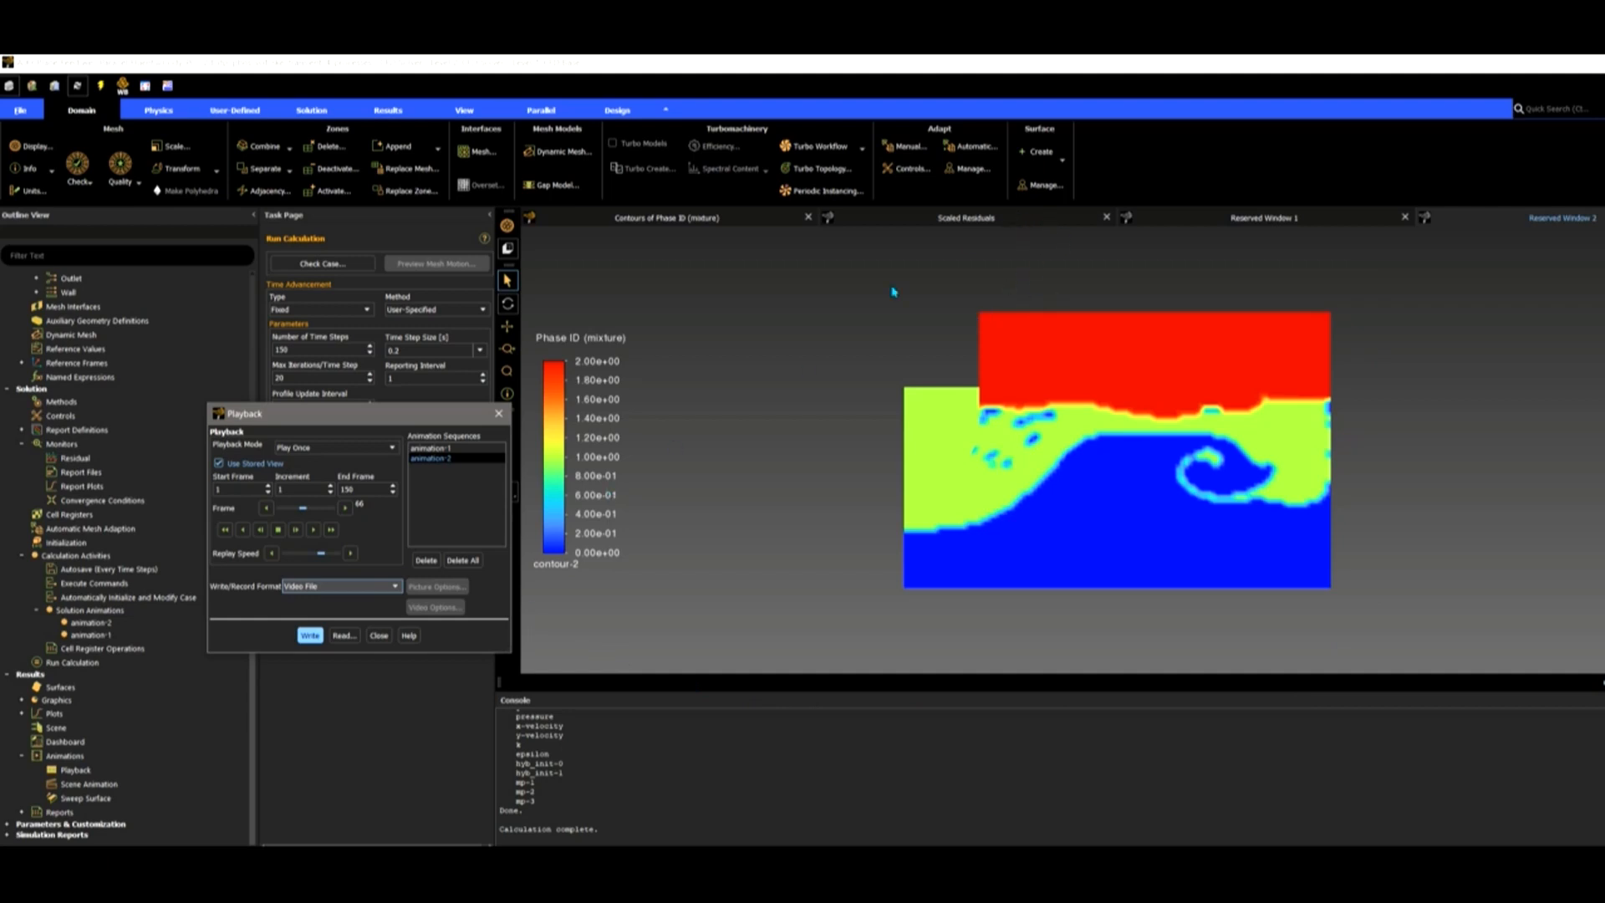
click(499, 413)
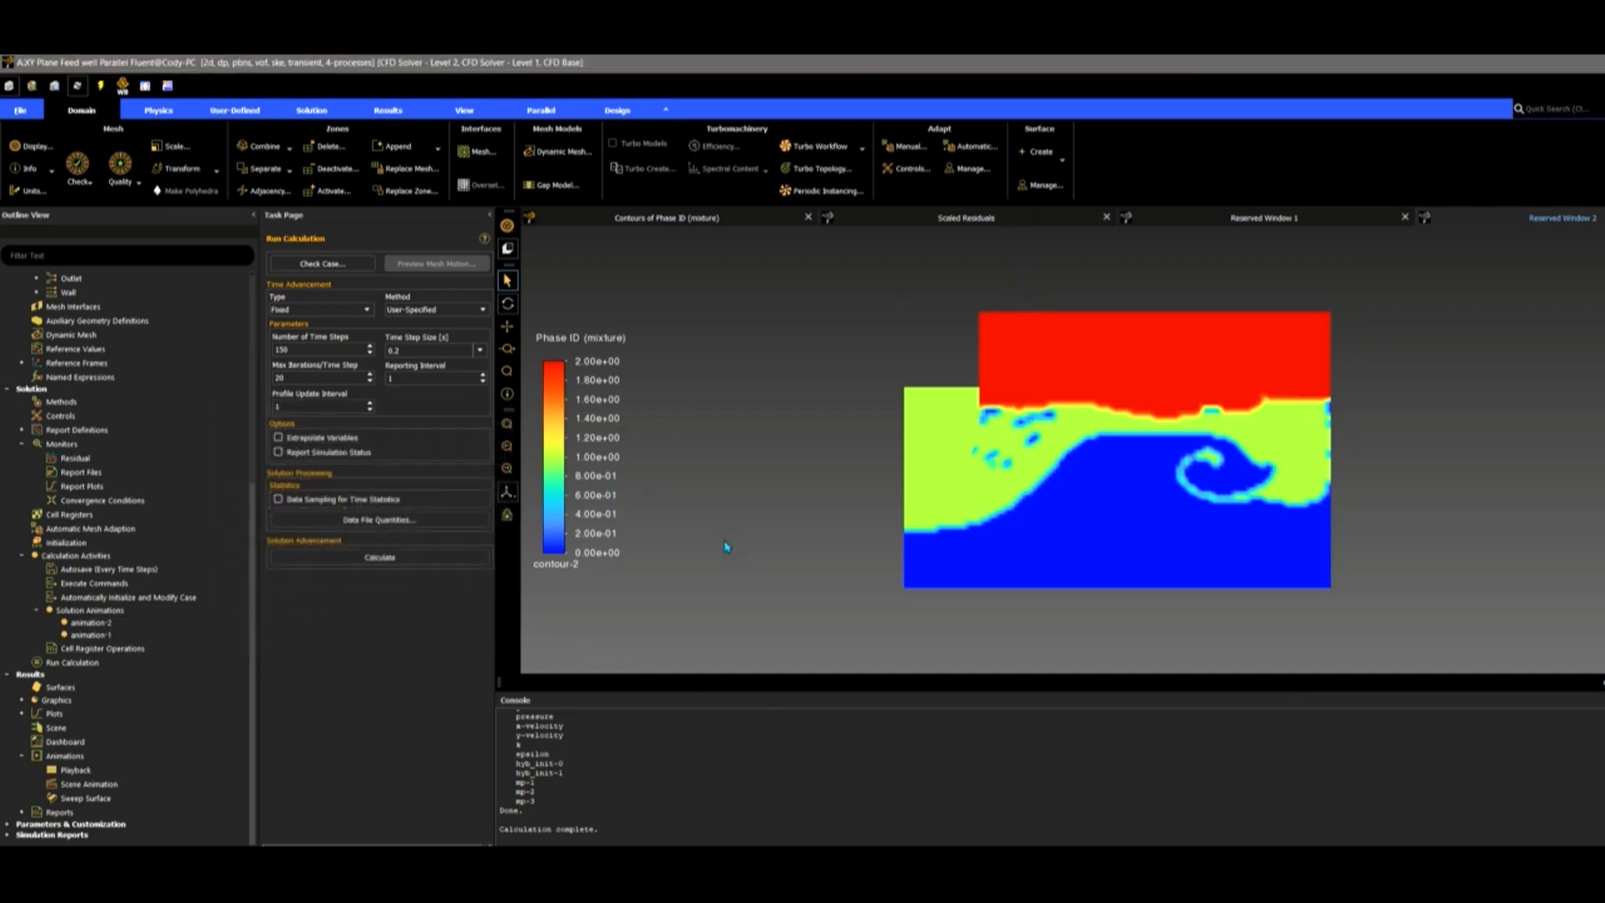